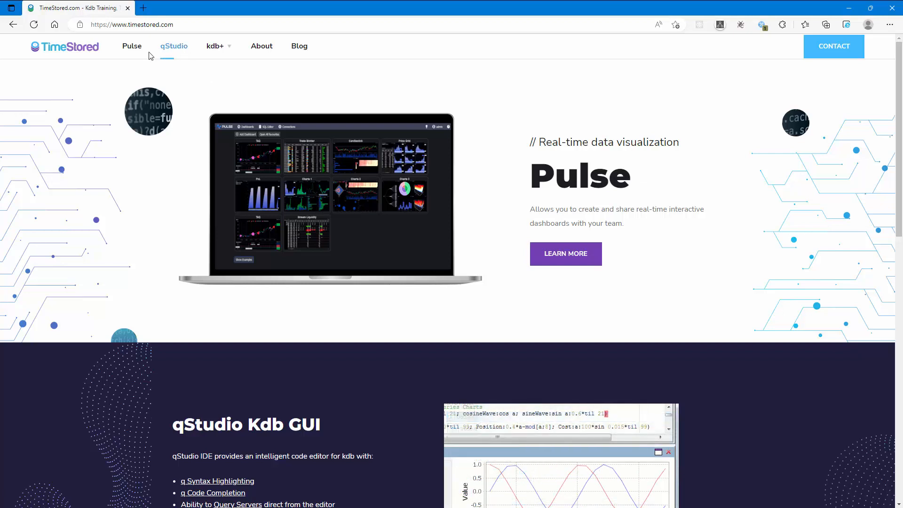
Download the Pulse installer for Windows from the TimeStored website and keep the flagged file
left_click(132, 45)
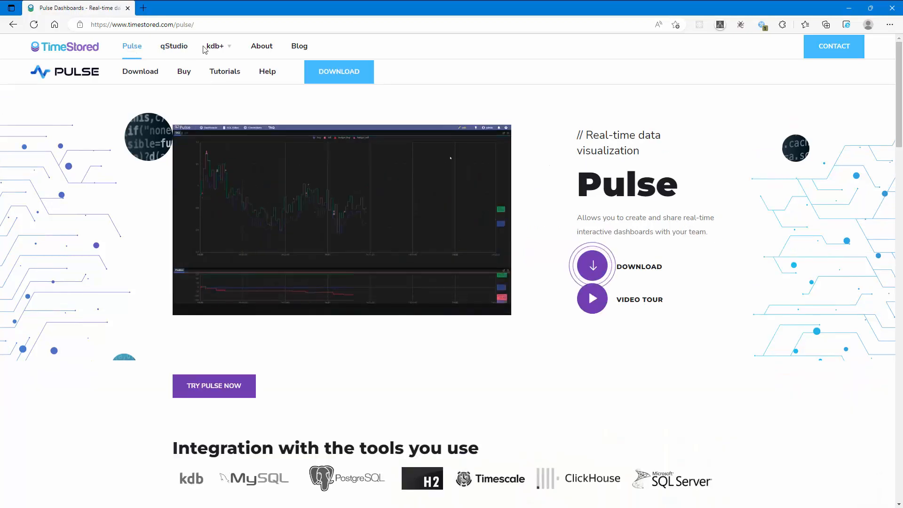
left_click(333, 78)
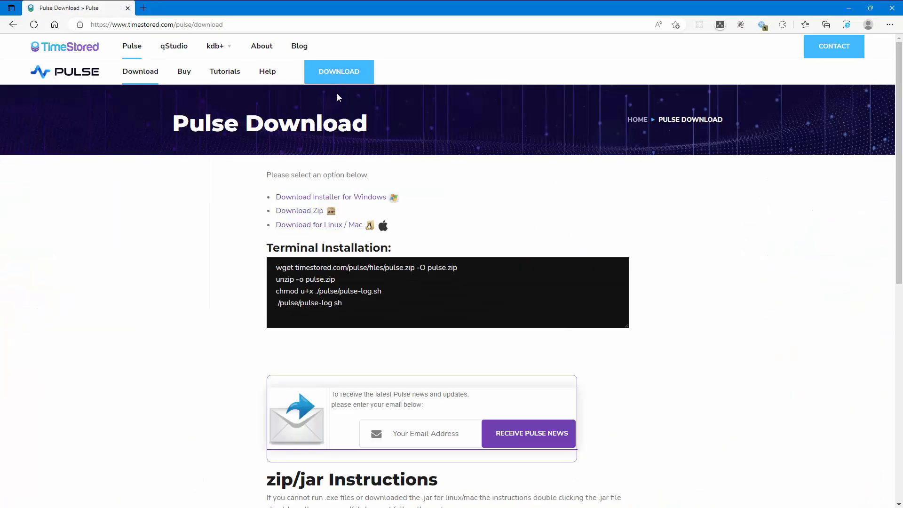
left_click(325, 203)
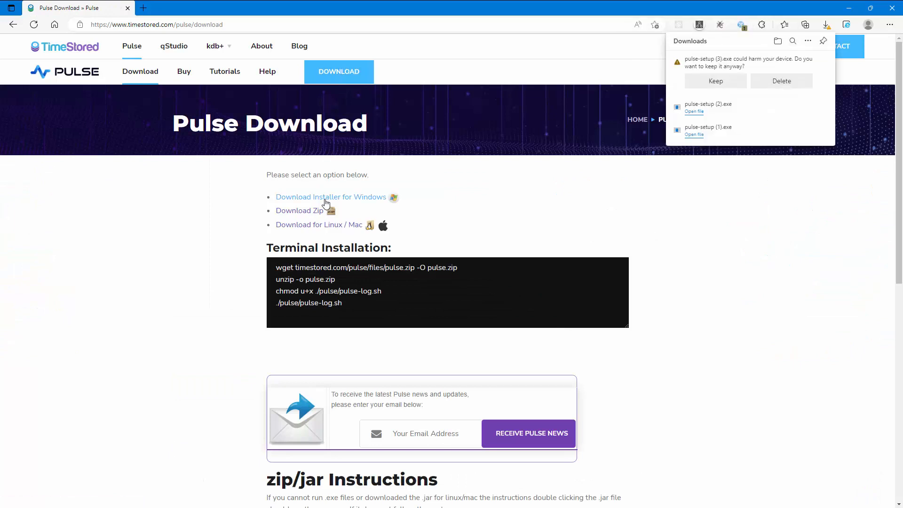
left_click(720, 82)
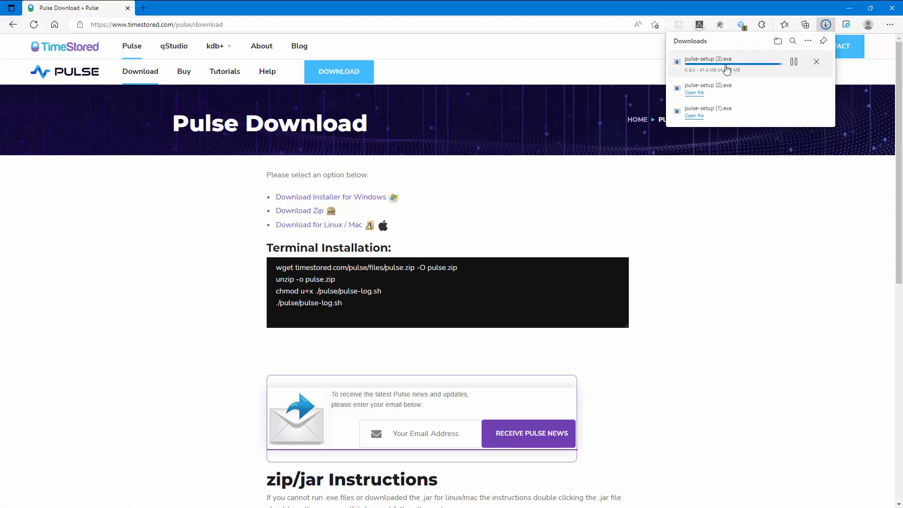
left_click(627, 175)
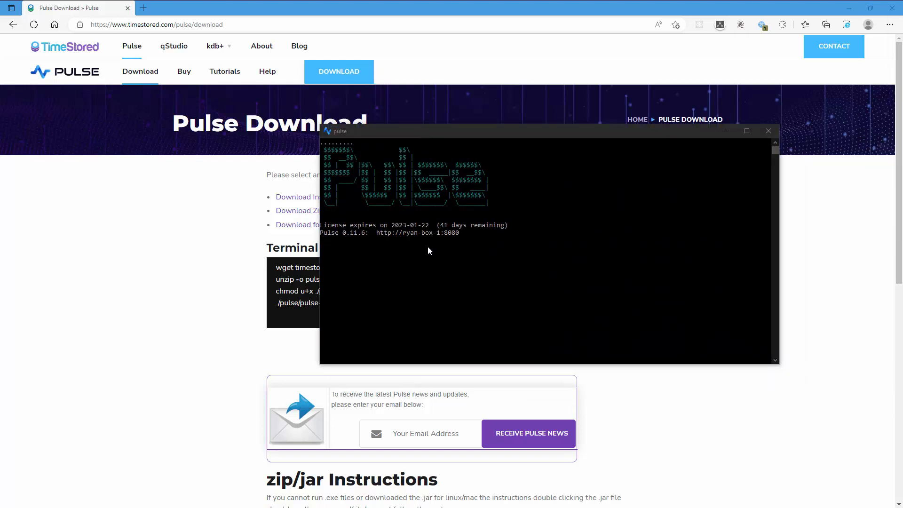
Copy the Pulse server address from the console window and open it in a new browser tab
left_click(374, 232)
double_click(404, 233)
right_click(469, 247)
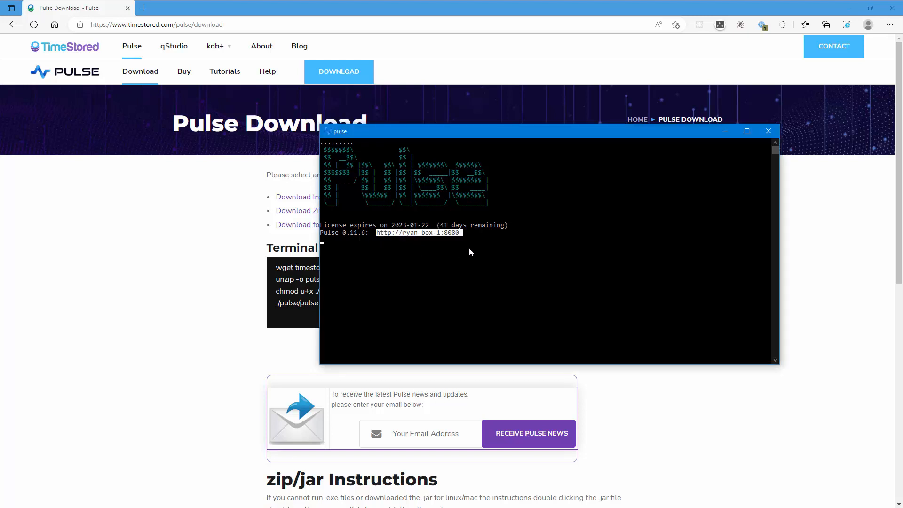
left_click(183, 24)
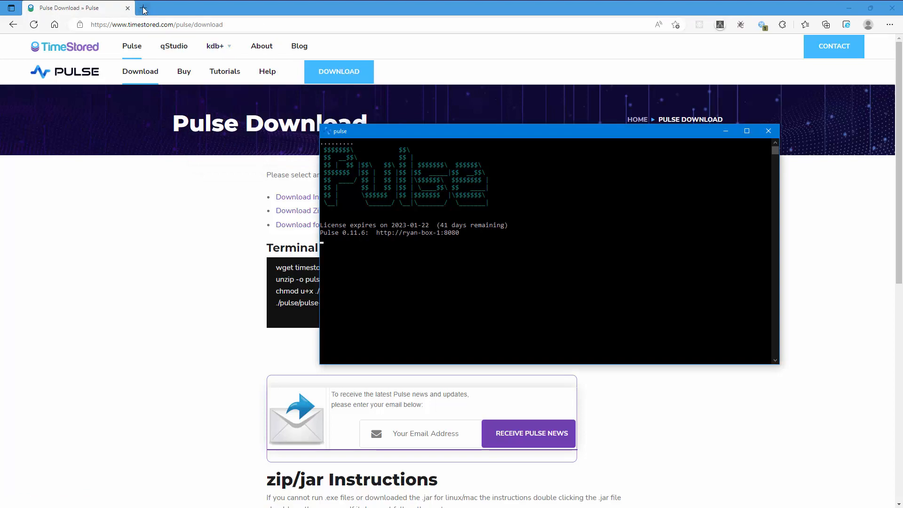
key("ctrl+t")
type("http://ryan-box-1:8080")
key("Return")
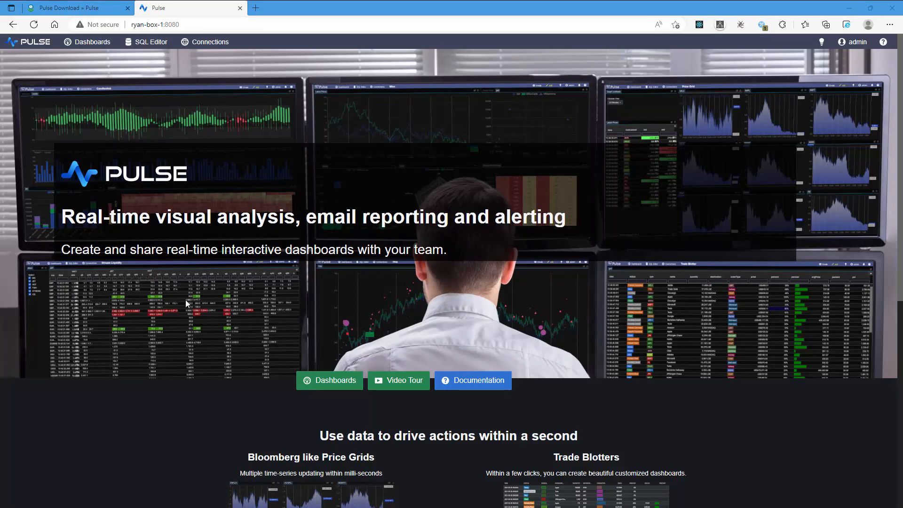
Review the example dashboards on the Dashboards page and hide them again
left_click(100, 45)
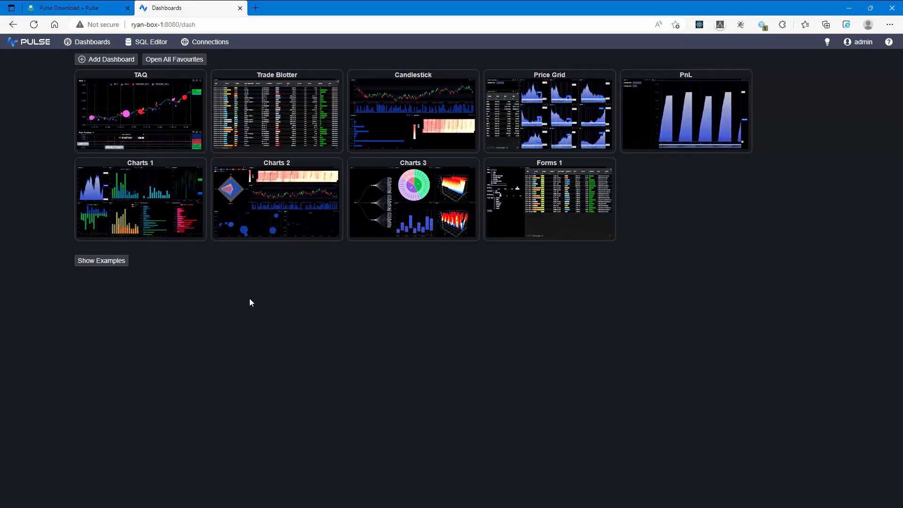
left_click(102, 260)
scroll(410, 413, "down", 1)
scroll(410, 413, "up", 1)
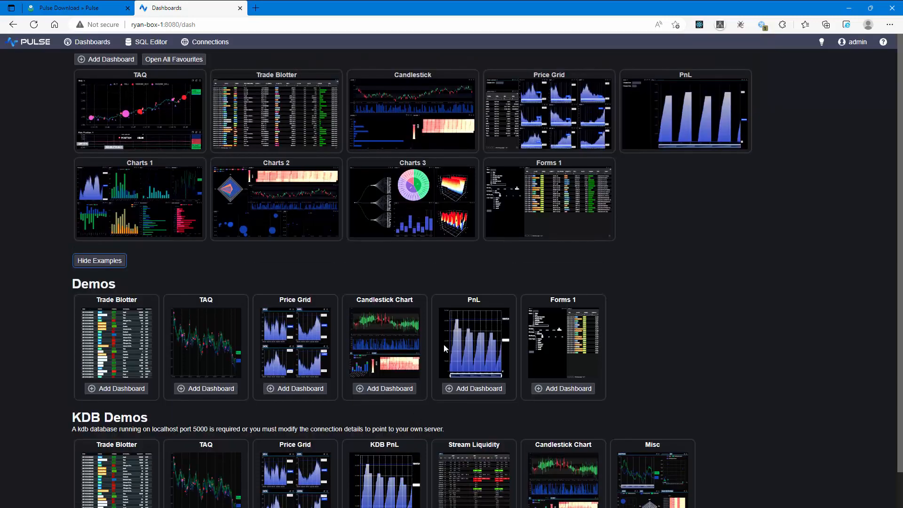
left_click(101, 261)
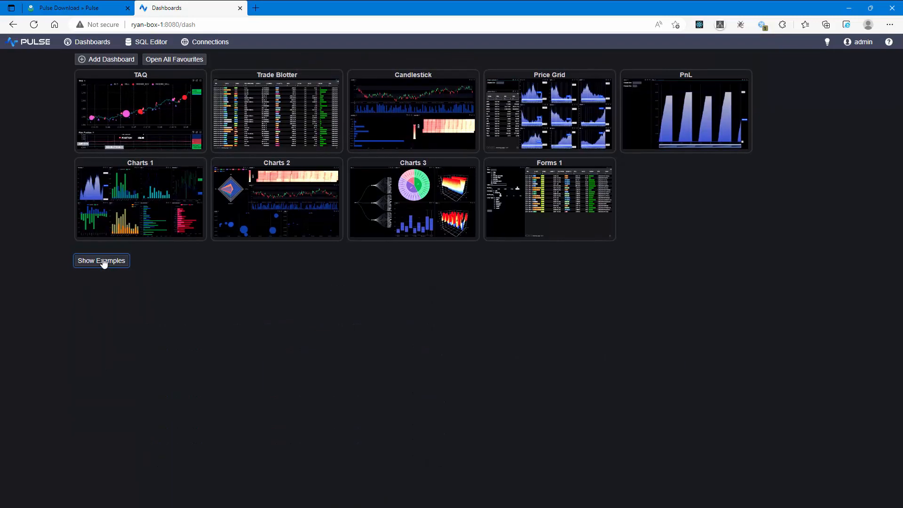
Add a Kdb data connection to localhost on port 5000, testing it before adding
left_click(217, 42)
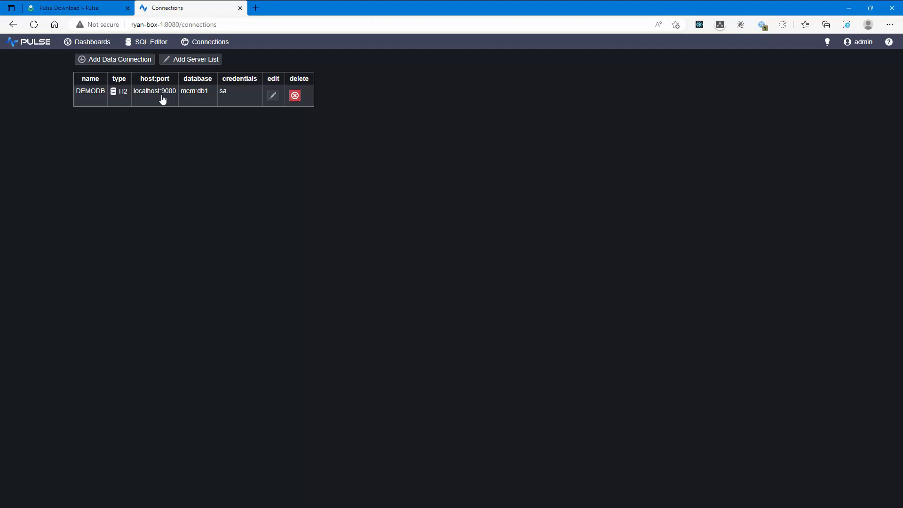
left_click(117, 61)
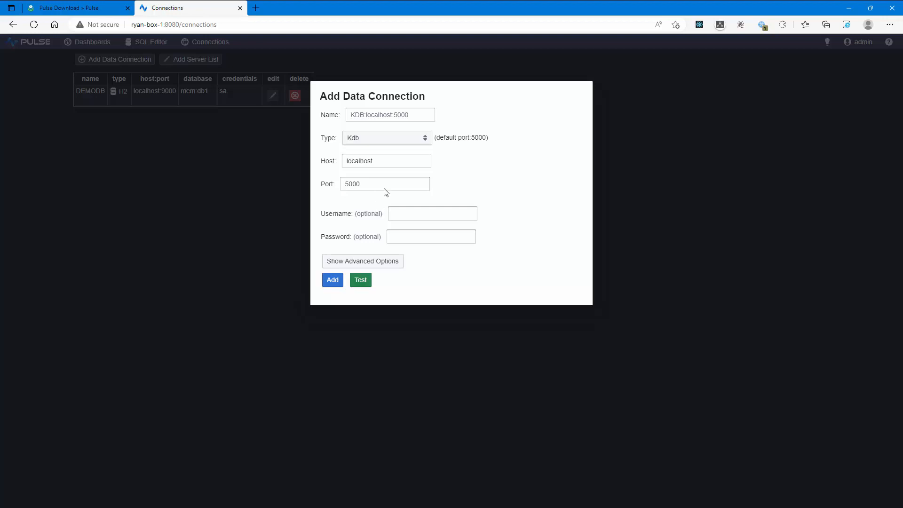
left_click(364, 279)
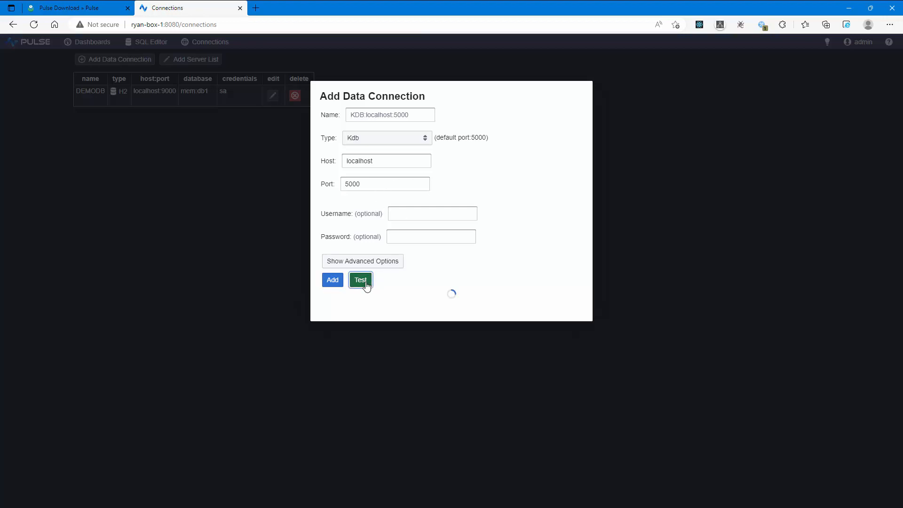
left_click(332, 284)
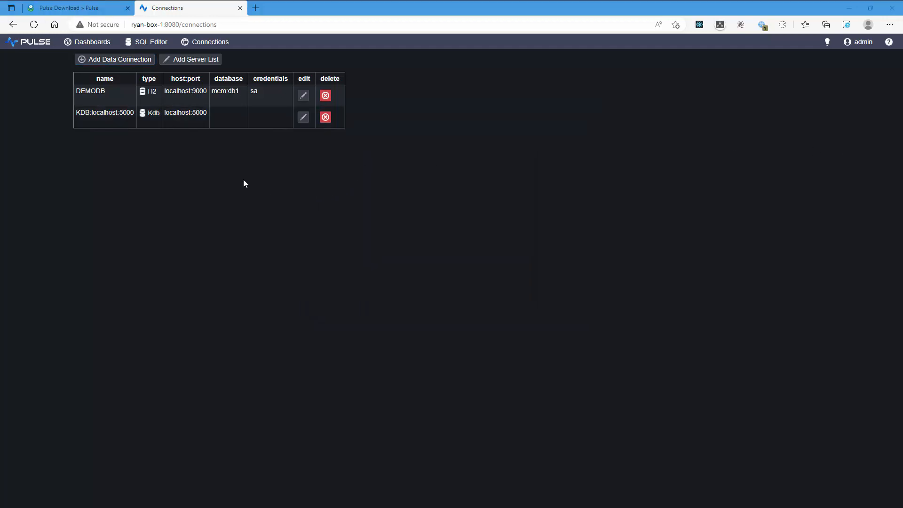
Run the query tables[] against KDB:localhost:5000 in the SQL Editor
left_click(150, 42)
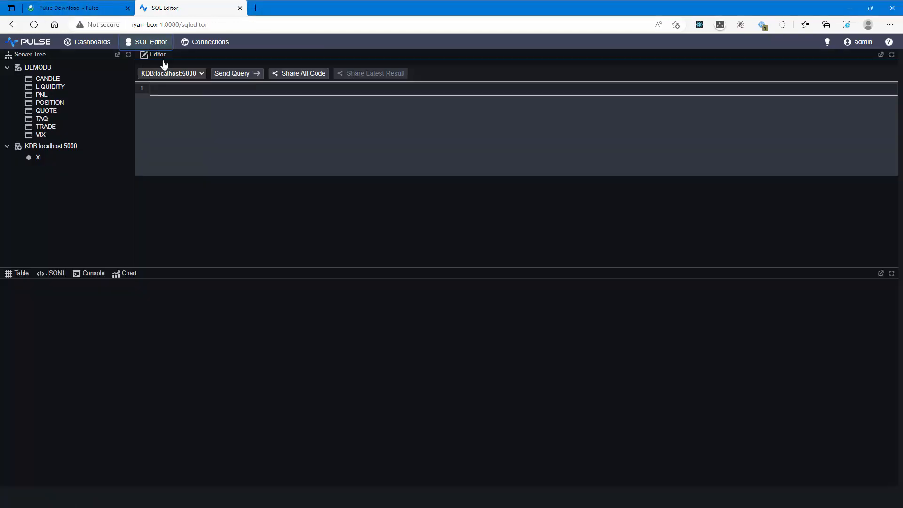
left_click(193, 74)
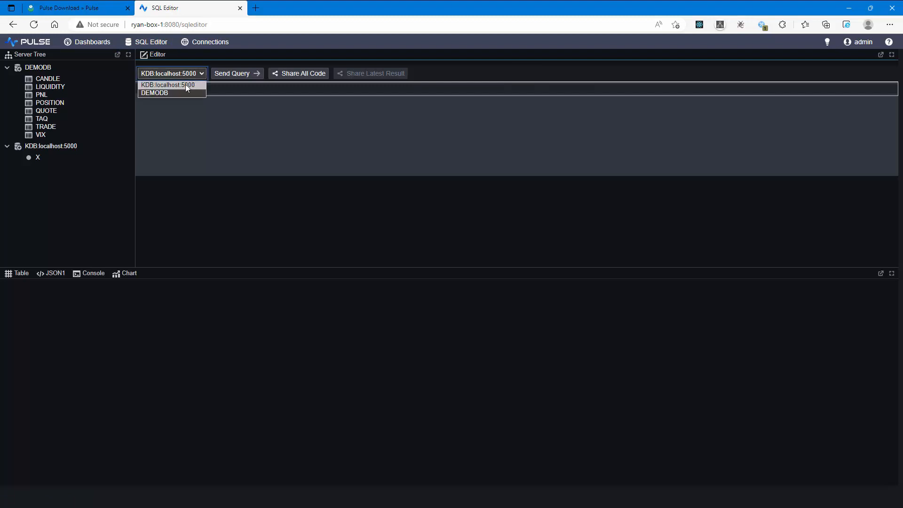
left_click(186, 87)
left_click(186, 89)
type("table")
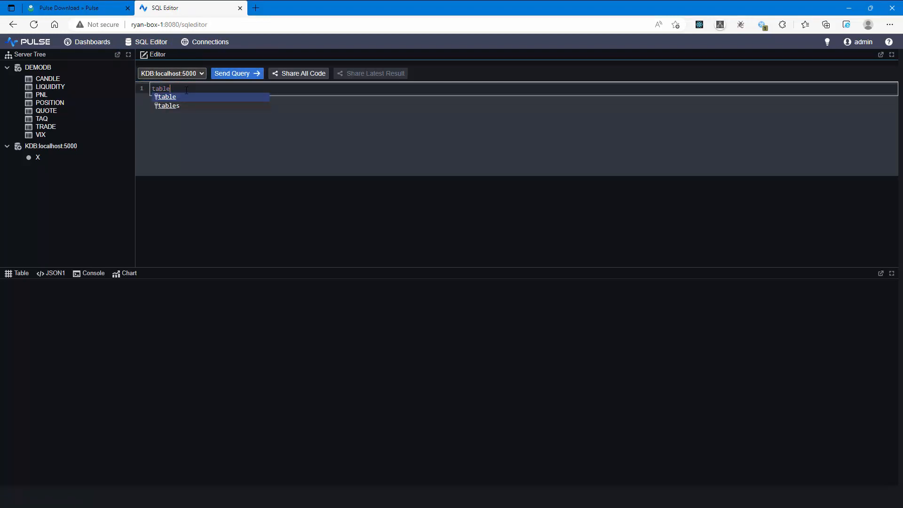
type("s[]")
key("ctrl+Return")
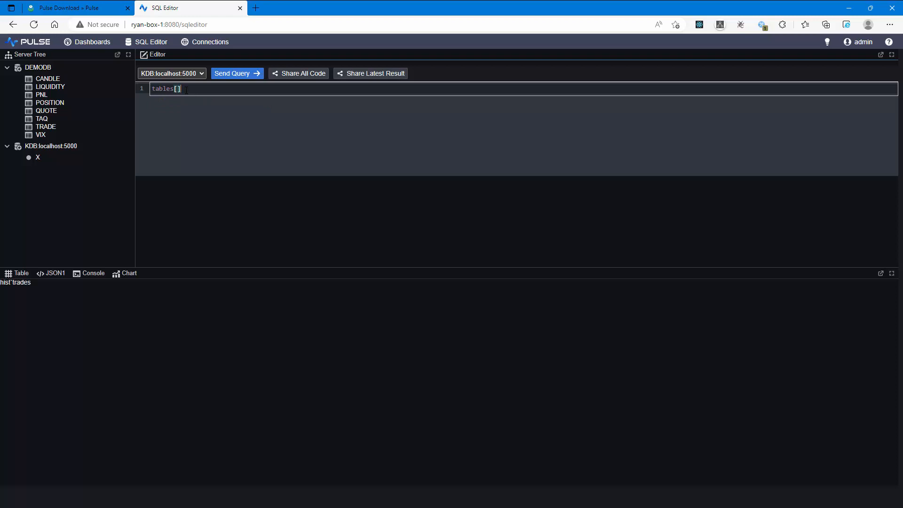
Replace the query with the copied genTrade script that fills the trades and hist tables, and run it
key("ctrl+a")
key("BackSpace")
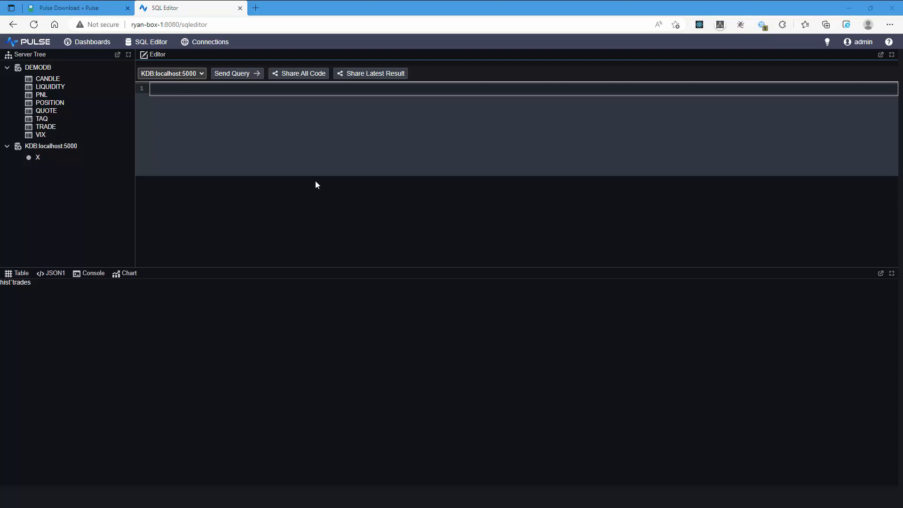
left_click(254, 123)
key("ctrl+v")
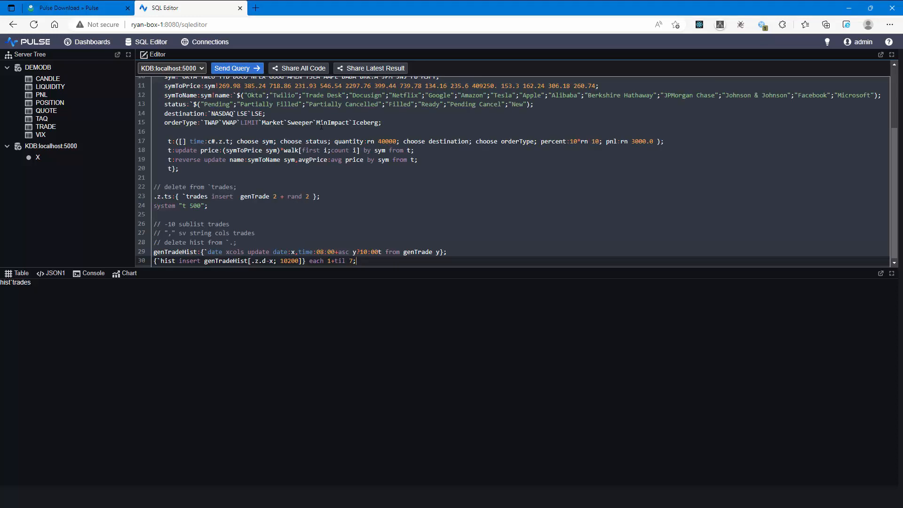
left_click(237, 68)
Examine the script's genTrade function and the lines that insert rows into the trades and hist tables
scroll(262, 191, "up", 3)
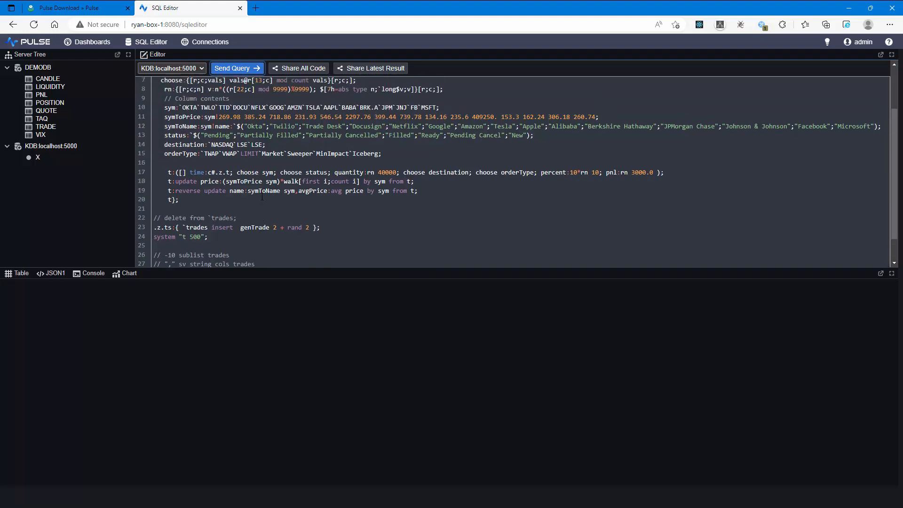
left_click(257, 227)
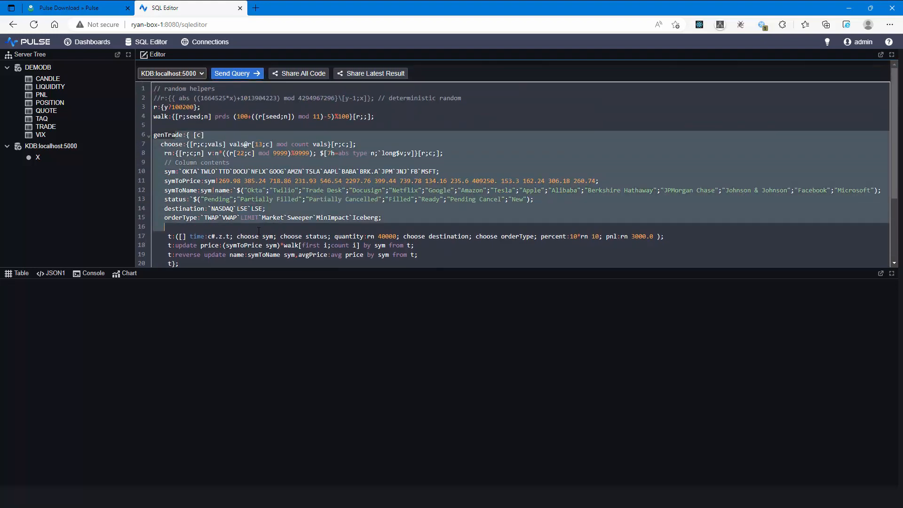
scroll(281, 159, "down", 2)
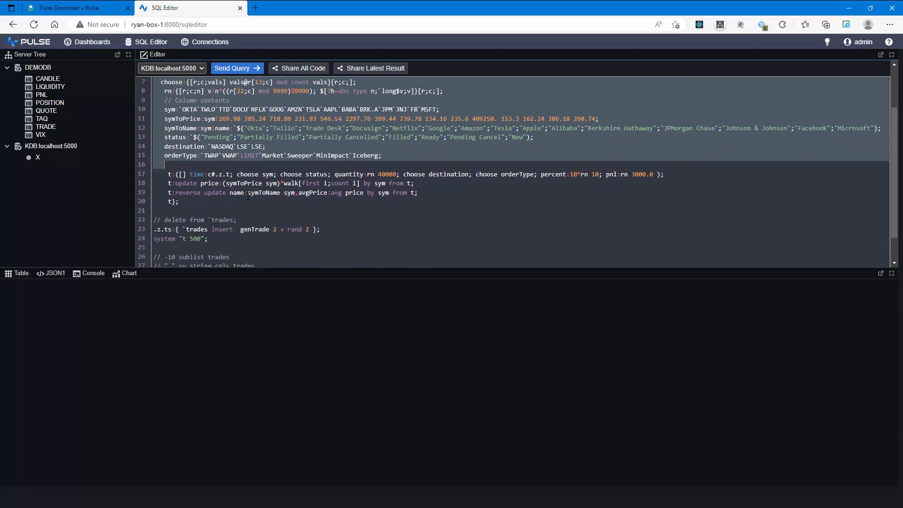
left_click(209, 230)
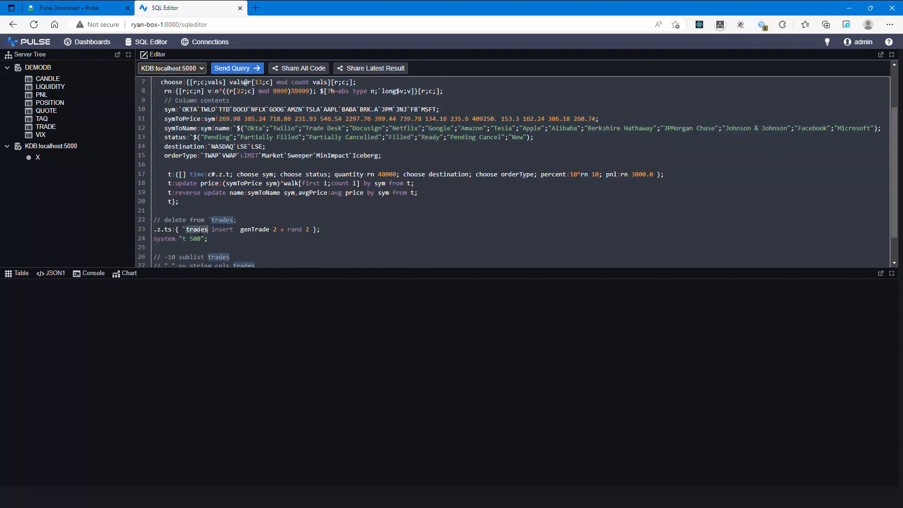
scroll(202, 237, "down", 2)
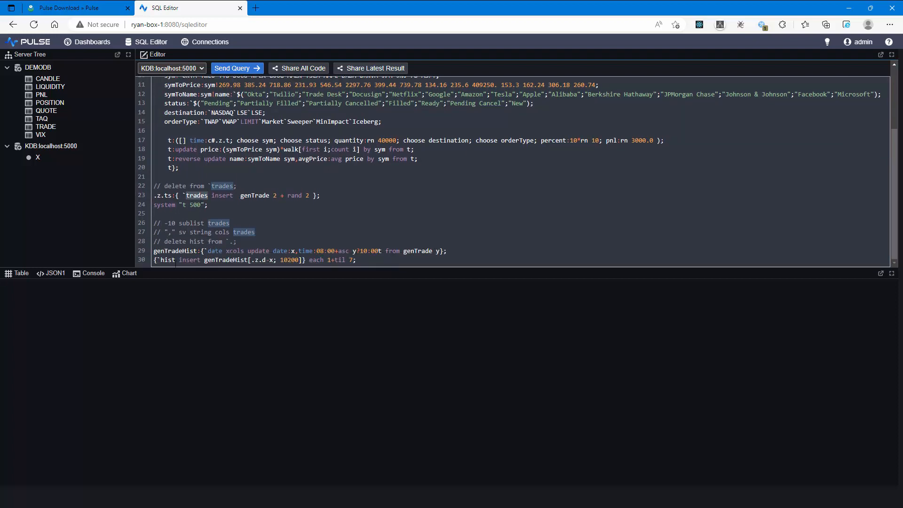
left_click(169, 260)
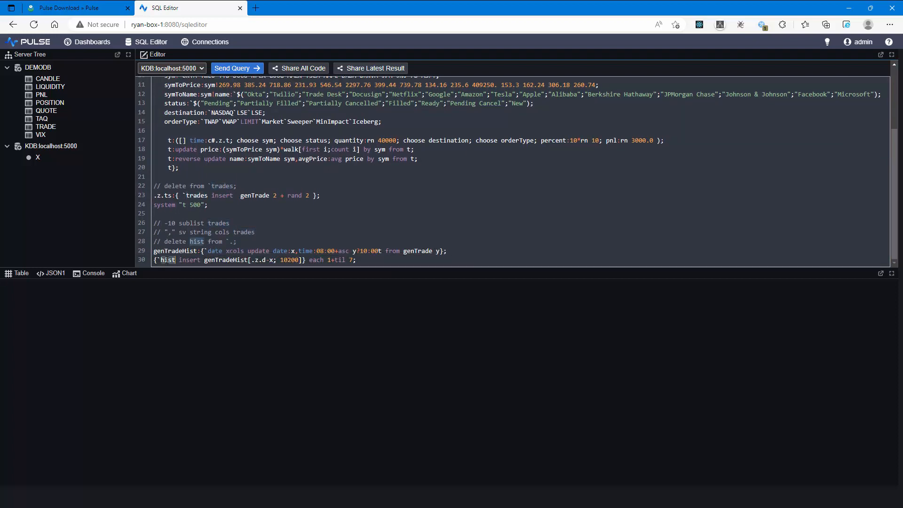
left_click(331, 240)
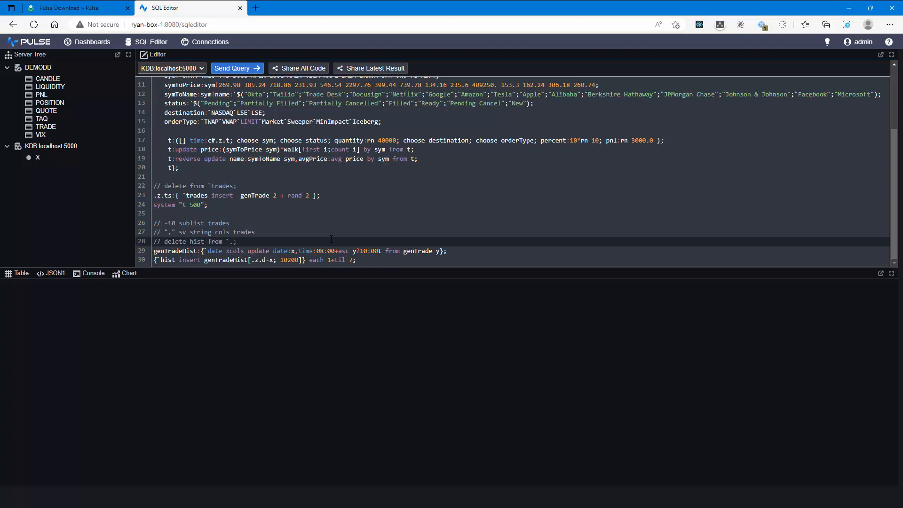
Run only the commented query "-10 sublist trades" several times to view the latest trades
left_click(220, 223)
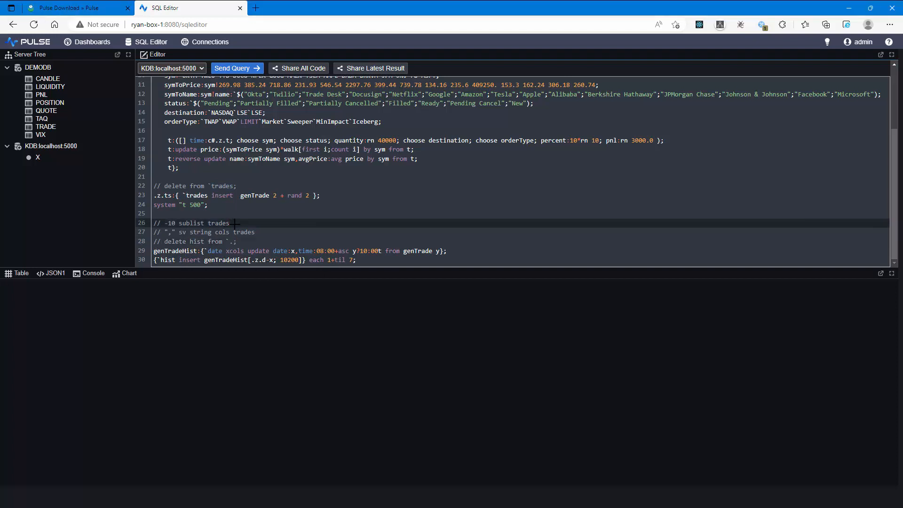
left_click_drag(229, 223, 164, 223)
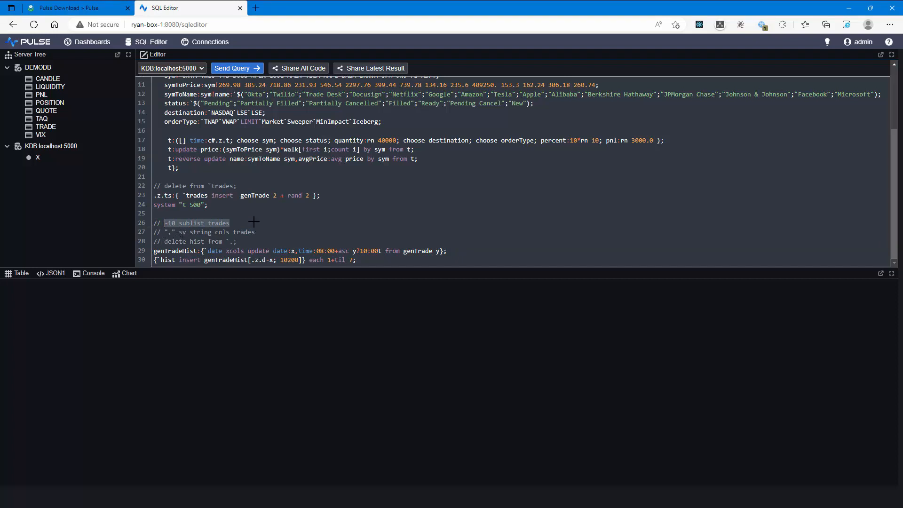
key("ctrl+Return")
key("ctrl+Return")
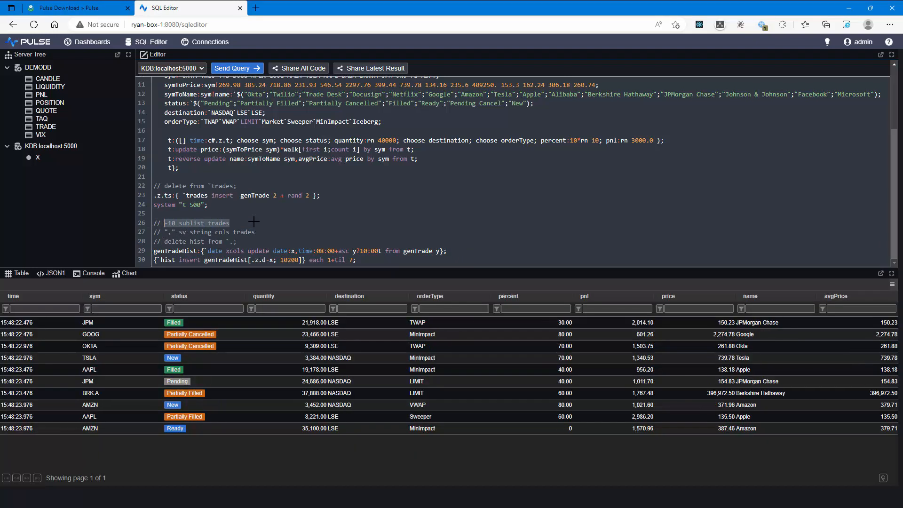
key("ctrl+Return")
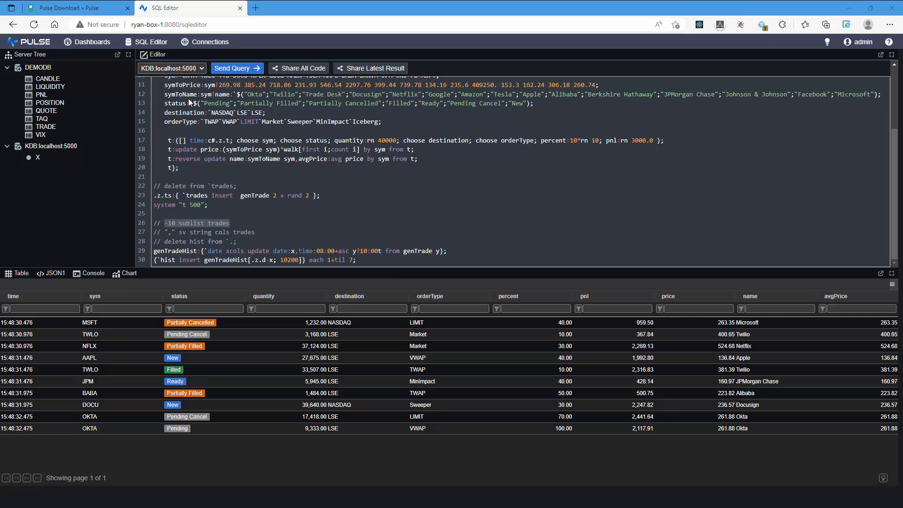
Add a new blank dashboard on the Dashboards page
left_click(87, 42)
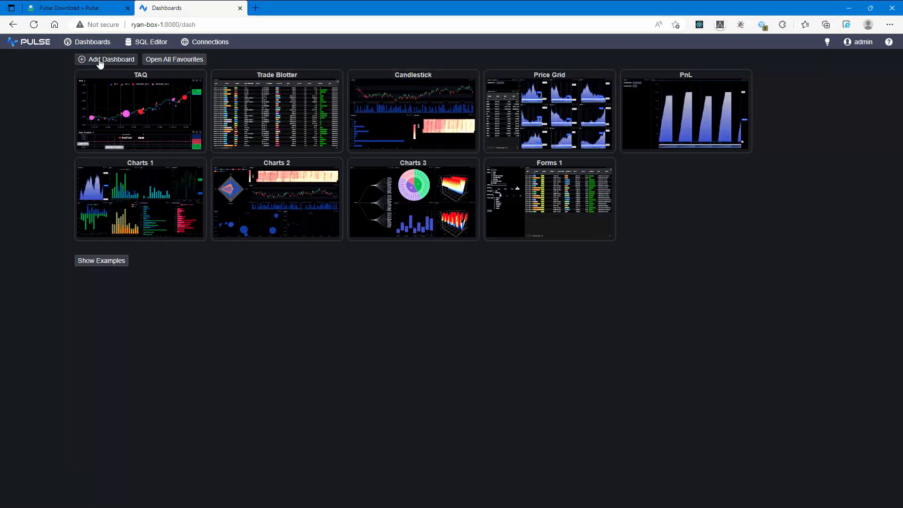
left_click(100, 60)
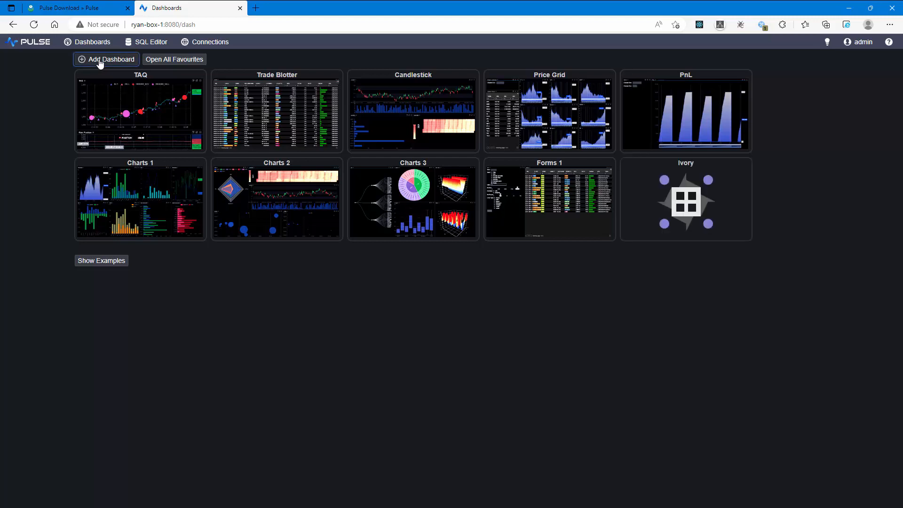
mouse_move(711, 199)
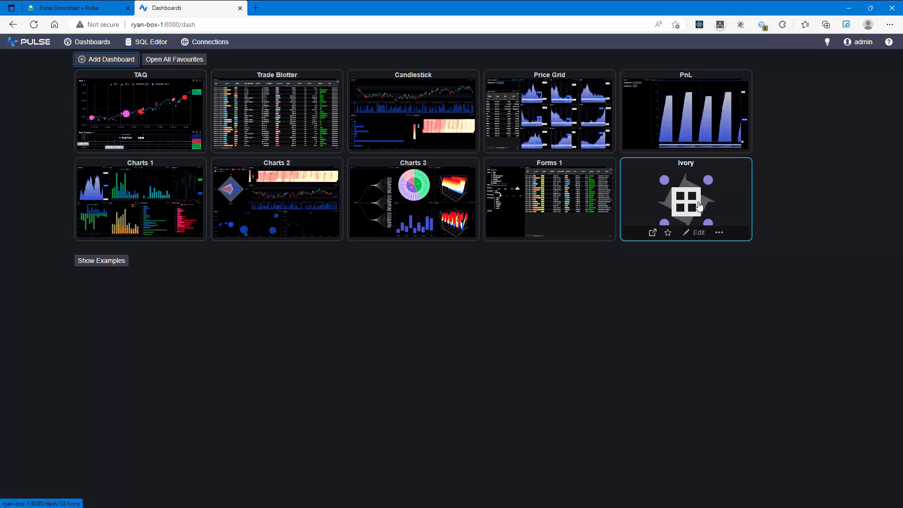
Open the new blank dashboard, enable Design Mode and add a Table component
left_click(698, 206)
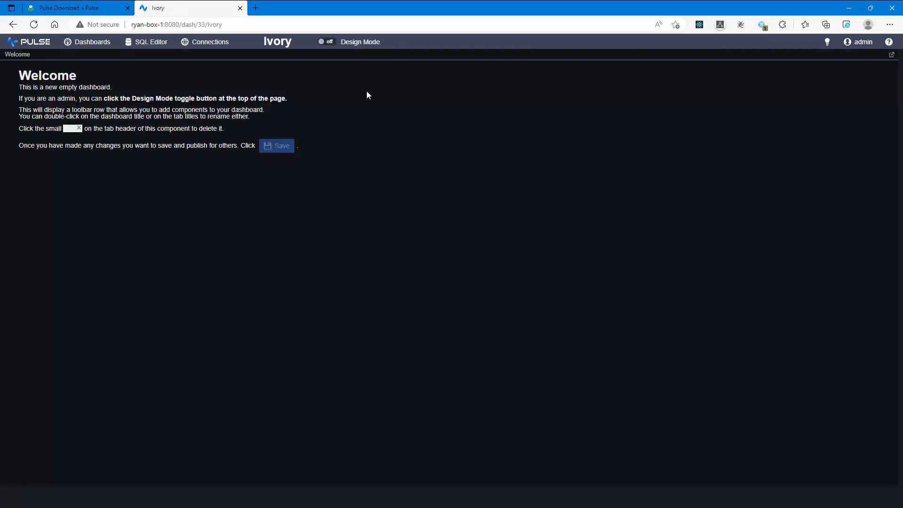
left_click(327, 42)
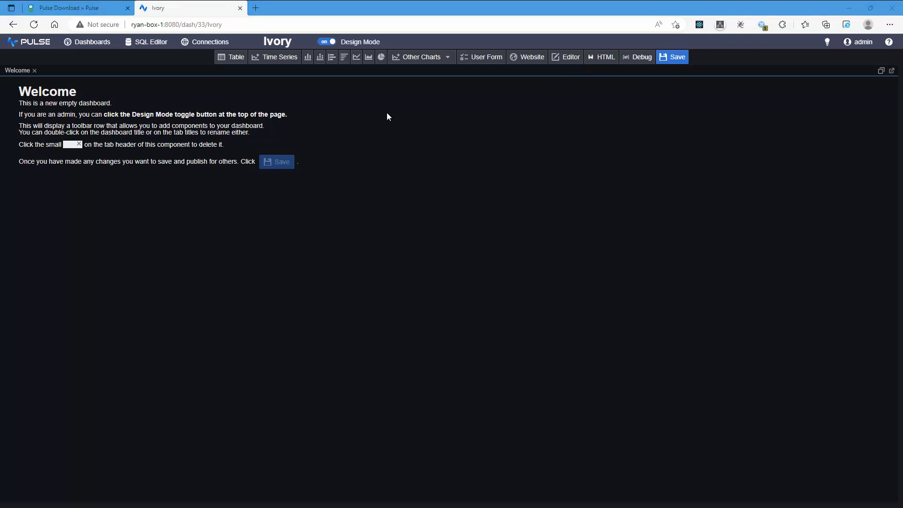
left_click(233, 58)
left_click(284, 213)
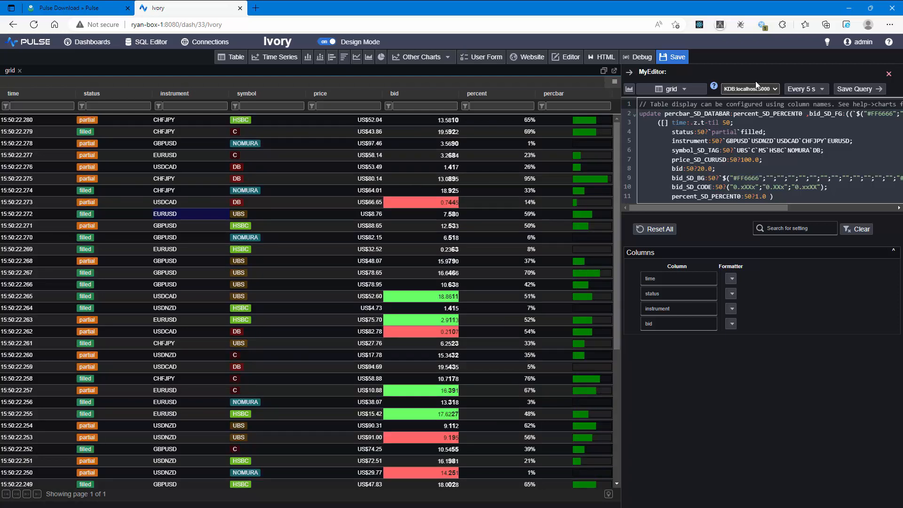
Replace the table's sample query with "-10 sublist trades" on the KDB:localhost:5000 connection
left_click(698, 114)
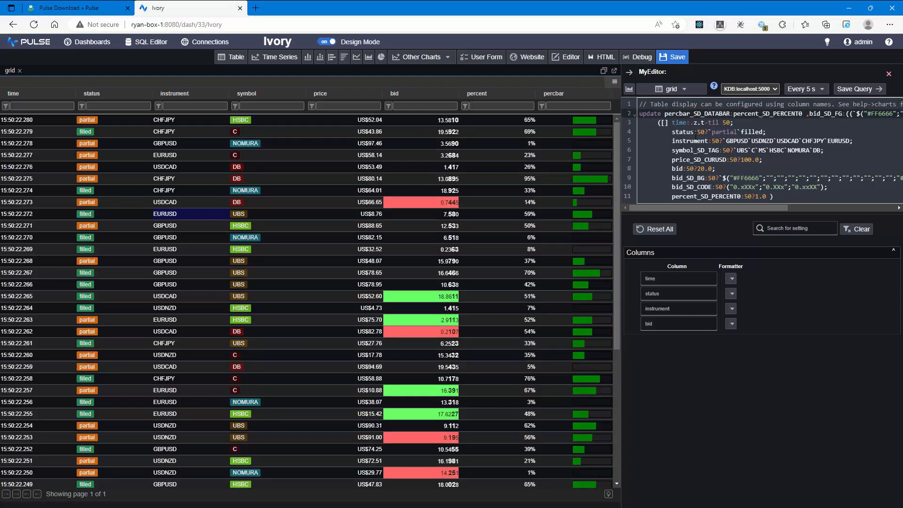
key("ctrl+a")
key("Delete")
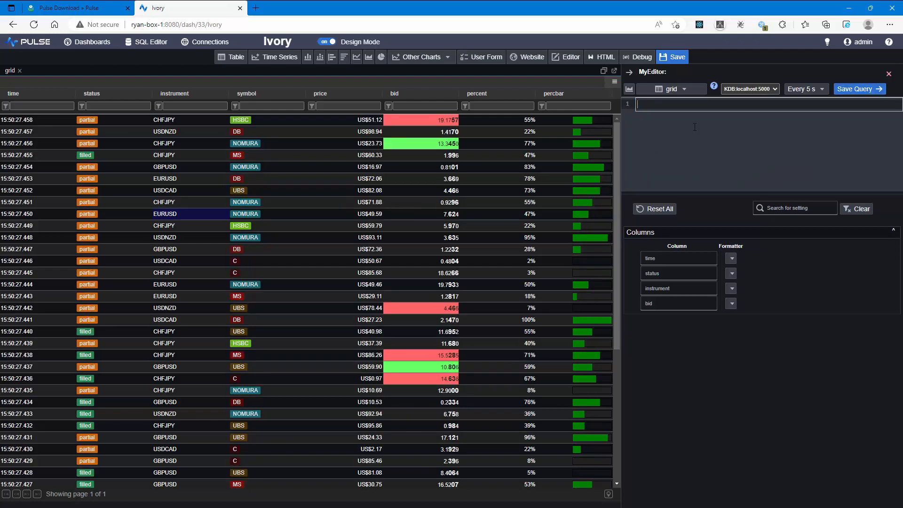
type("-10 sublist trades")
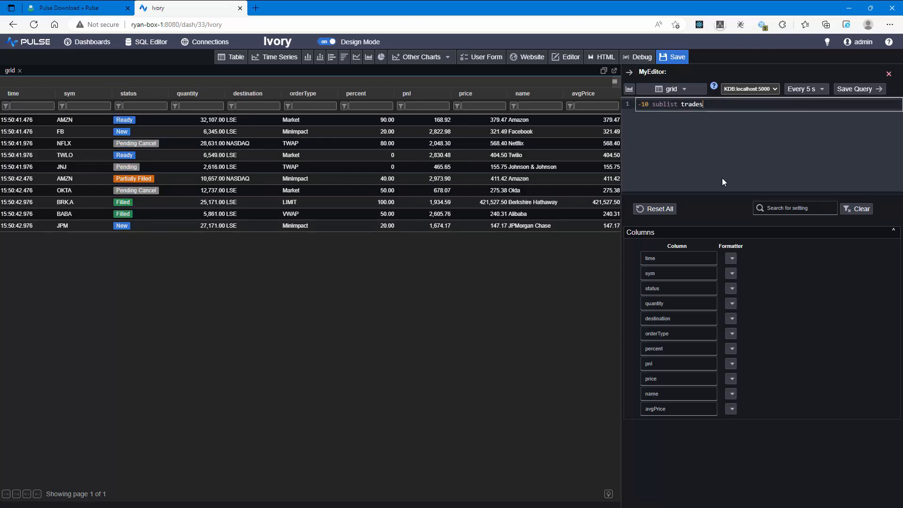
In a separate SQL Editor tab, run ""," sv string cols trades" and copy the resulting comma-separated column list
middle_click(153, 47)
left_click(288, 8)
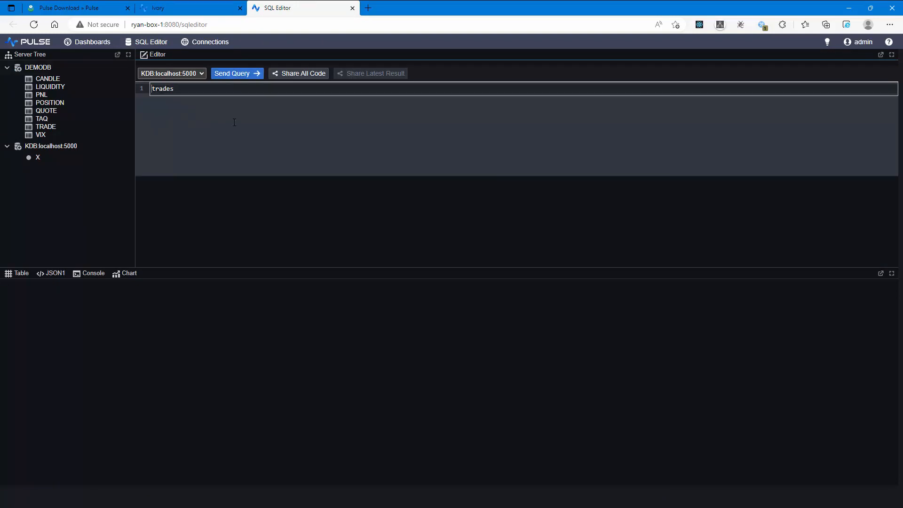
type("cols")
key("Home")
type("\",")
type("string sv")
key("ctrl+Return")
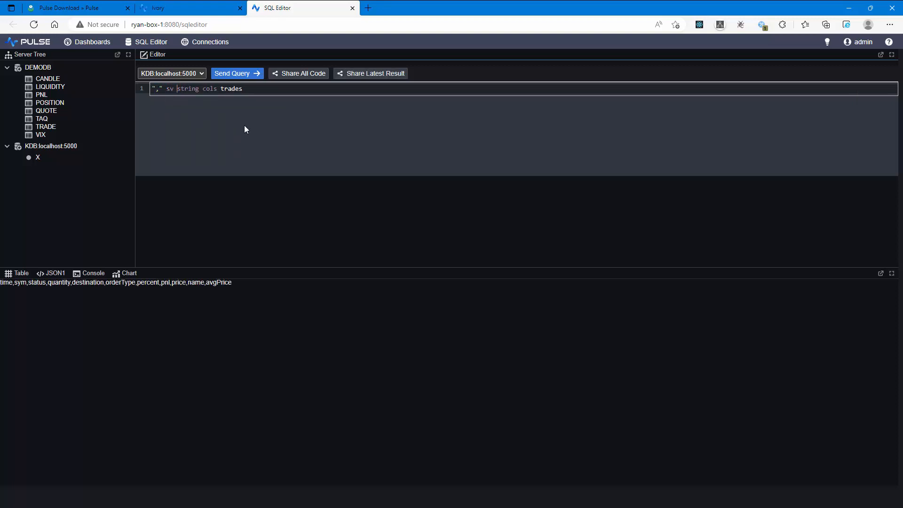
double_click(148, 282)
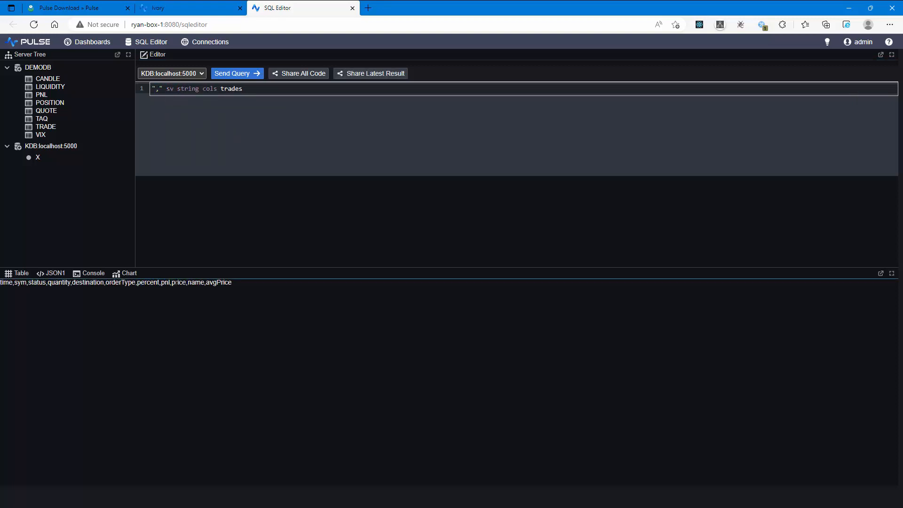
triple_click(177, 282)
Back in the dashboard, rewrite the table query as a select of the copied column list, time through avgPrice, from trades
left_click(183, 8)
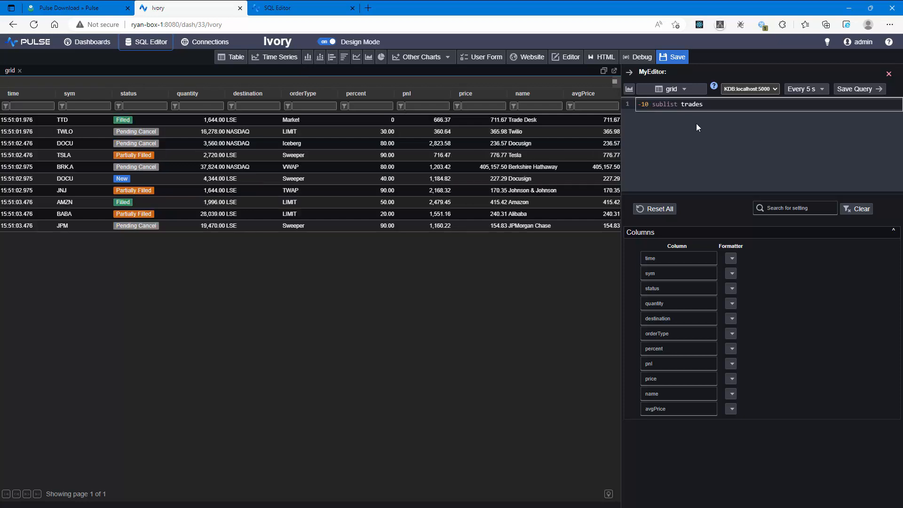
left_click(679, 107)
key("shift+Home")
key("BackSpace")
type("select")
type("time,sym,status,quantity,destination,orderType,percent,pnl,price,name,avgPrice")
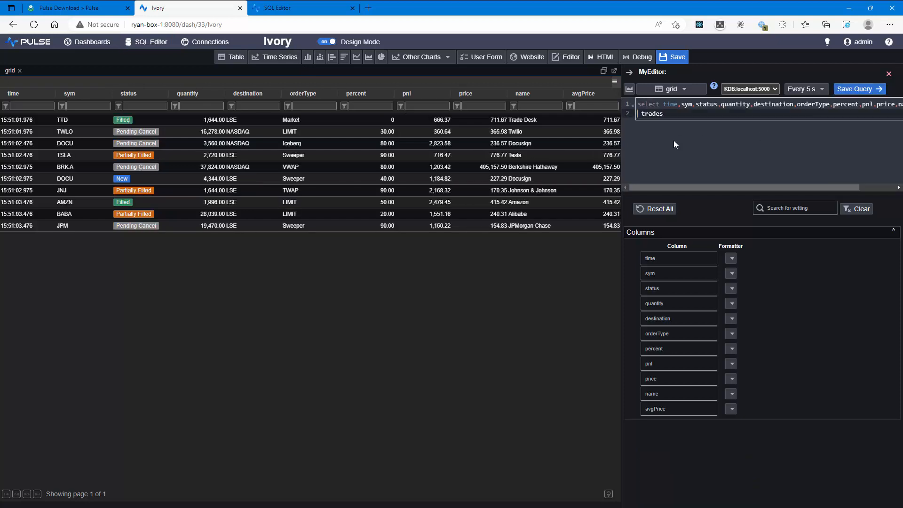
type("from")
Break the select's column list onto a new line before orderType and save the query
key("Up")
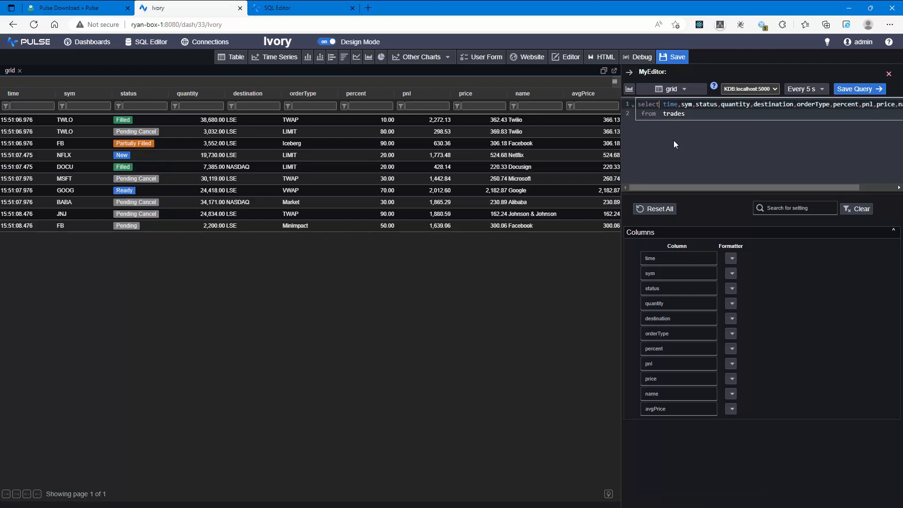
key("Right")
key("Right")
key("Right")
key("Right")
key("Right")
key("Right")
key("Right")
key("Right")
key("Right")
key("Right")
key("Right")
key("Right")
key("Right")
key("Right")
key("Right")
key("Right")
key("Right")
key("Return")
key("ctrl+s")
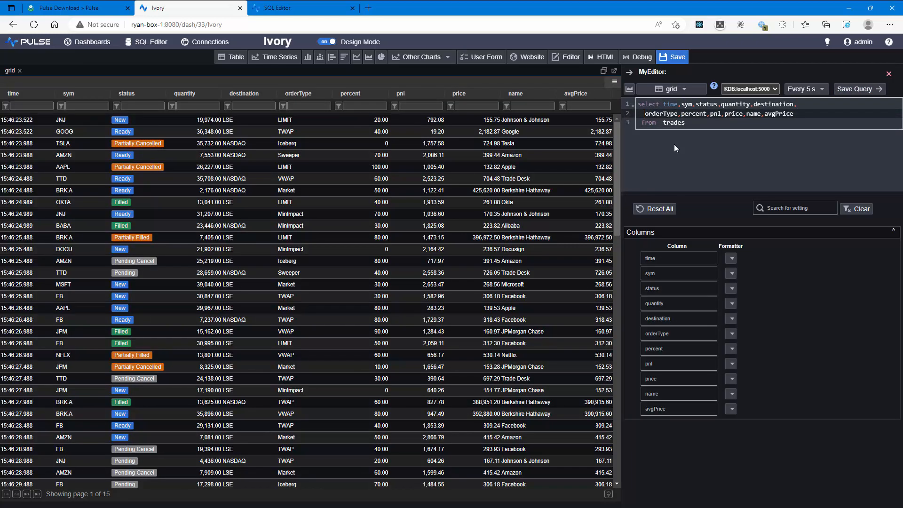
Set the trades grid to show all rows instead of pages
left_click(690, 122)
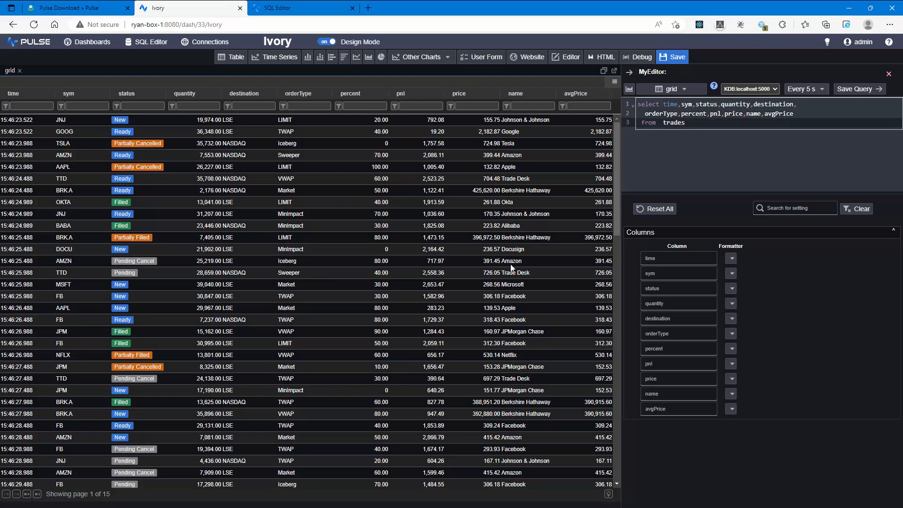
left_click(608, 495)
left_click(552, 493)
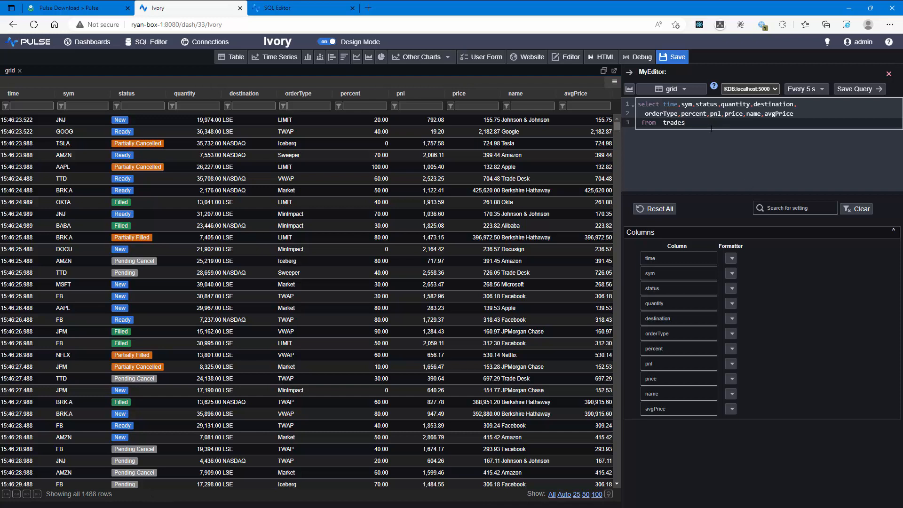
Restrict the query to the latest 500 trades with "where i>max[i]-500" and save it
type("where")
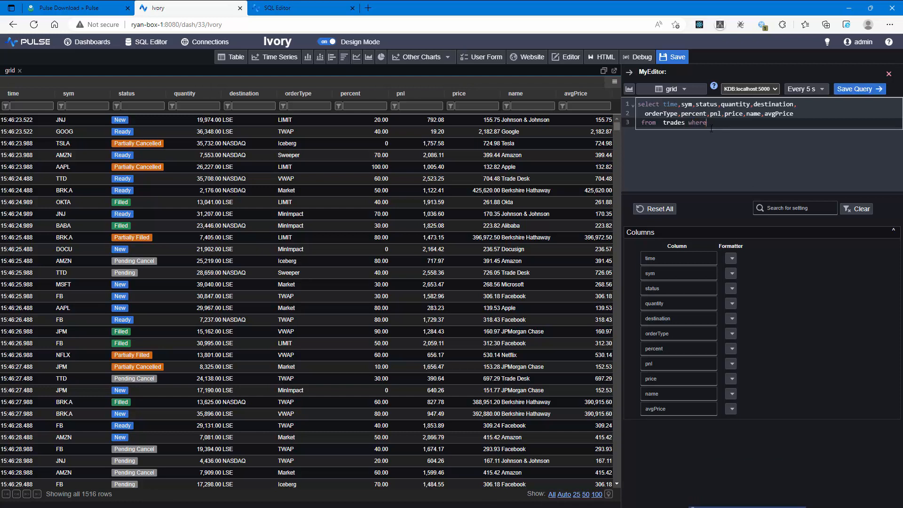
type(" i<max")
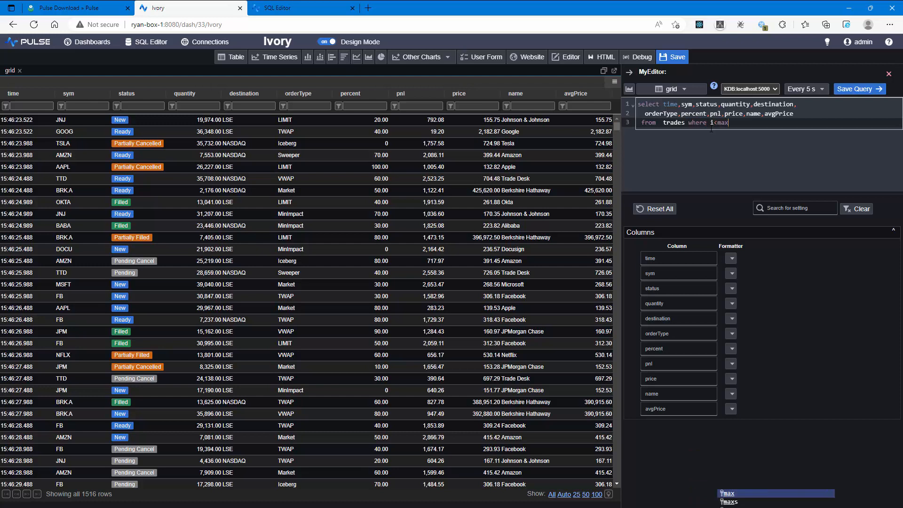
type("[i]-")
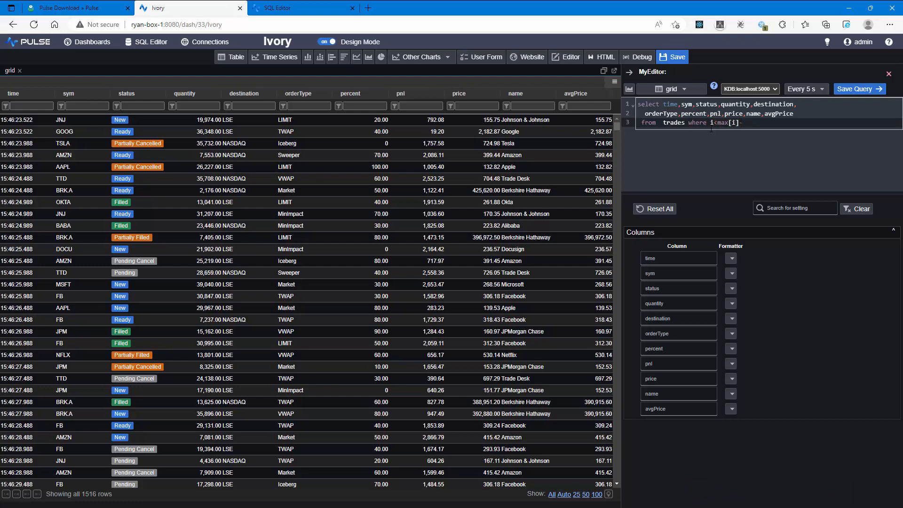
type("500")
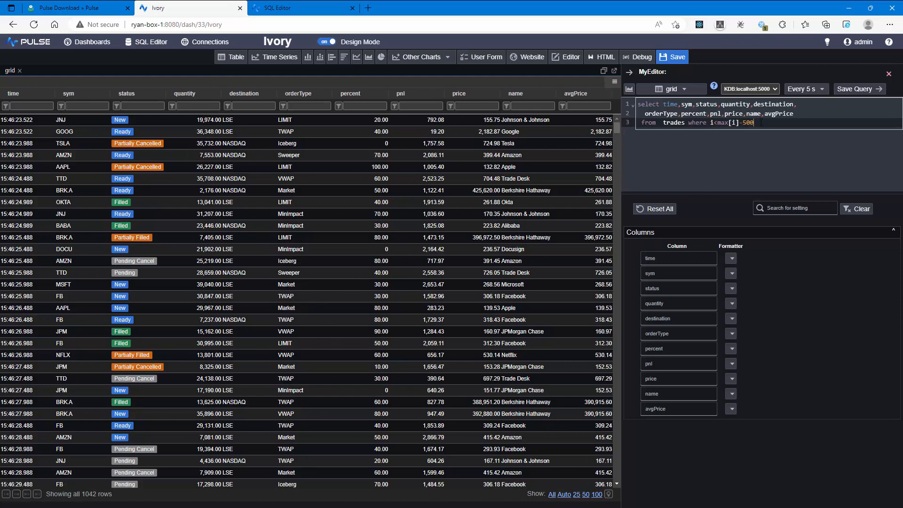
key("BackSpace")
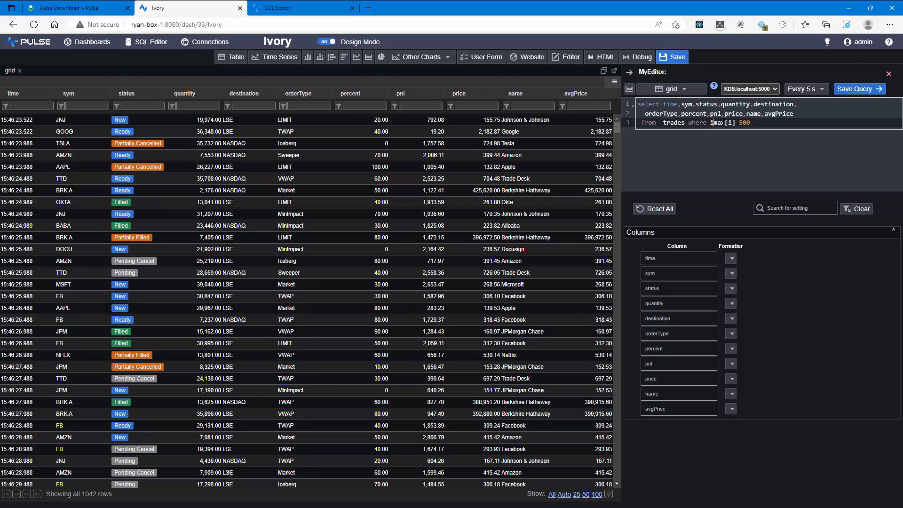
type(">")
key("ctrl+s")
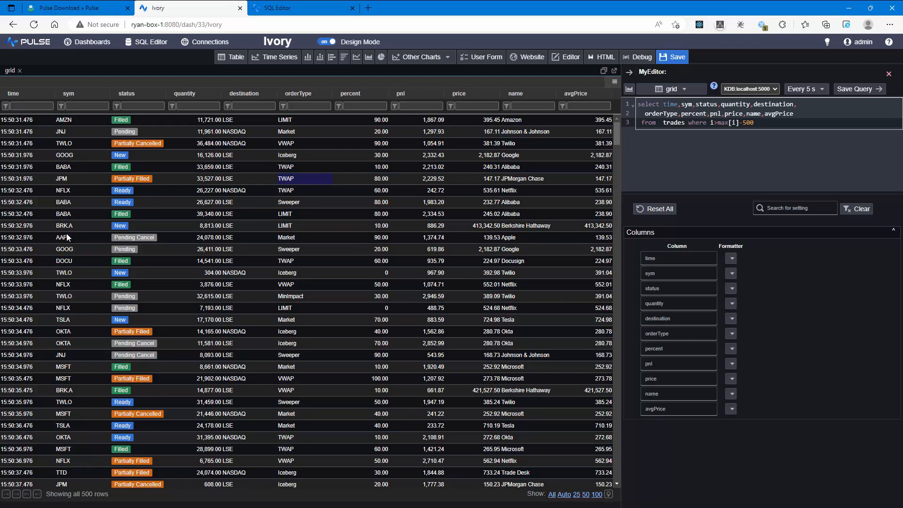
Format the grid's sym column as Tags
right_click(70, 157)
mouse_move(108, 226)
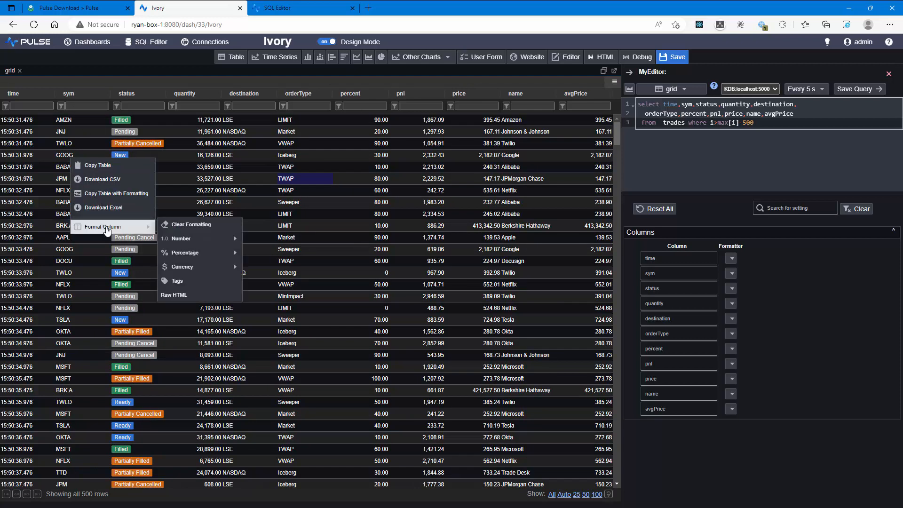
left_click(193, 282)
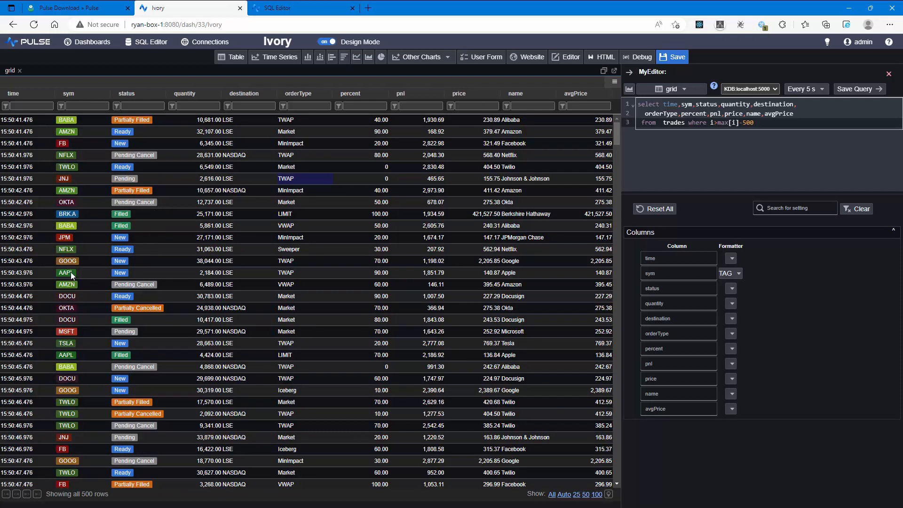
Format the grid's quantity column as a number with 0 decimal places
right_click(204, 121)
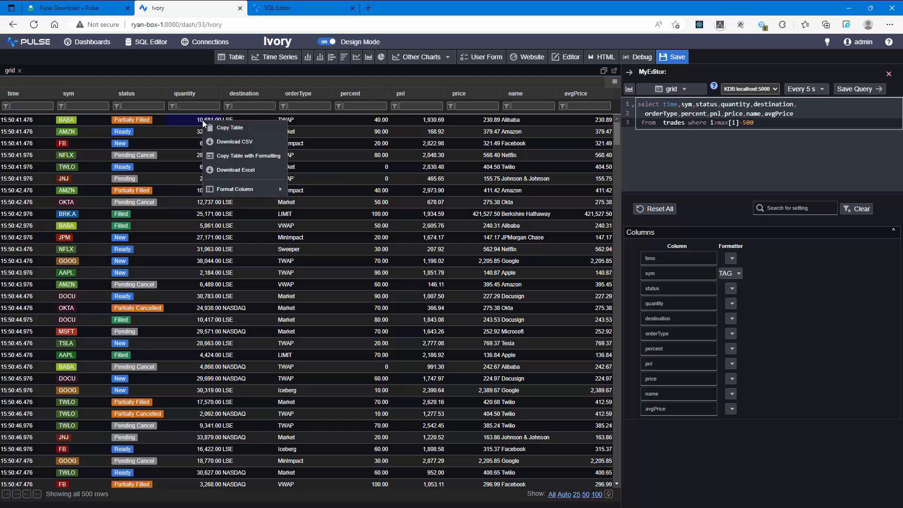
mouse_move(235, 189)
mouse_move(314, 202)
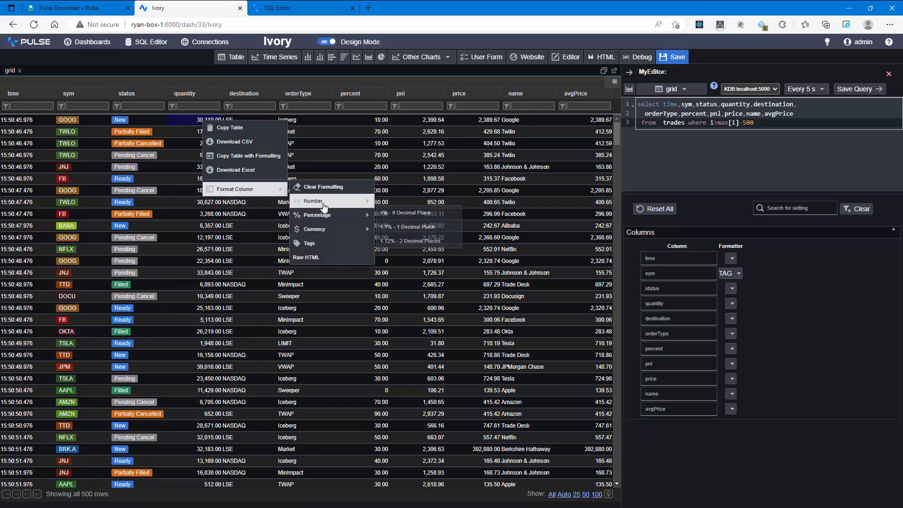
left_click(406, 205)
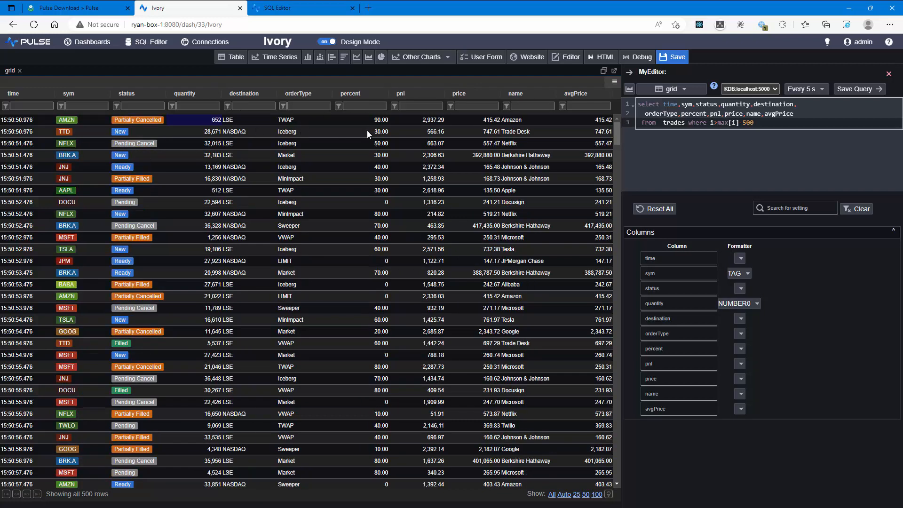
Format the grid's price column as USD currency
right_click(477, 134)
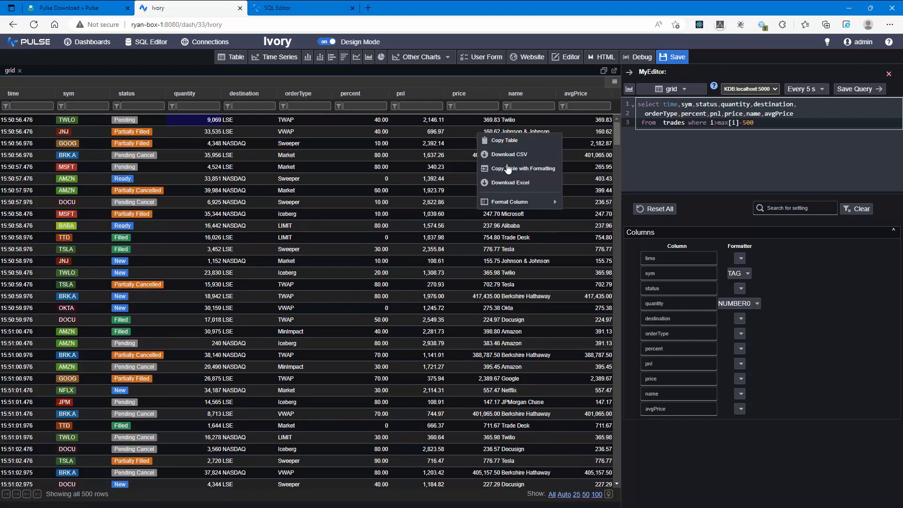
mouse_move(529, 203)
mouse_move(613, 248)
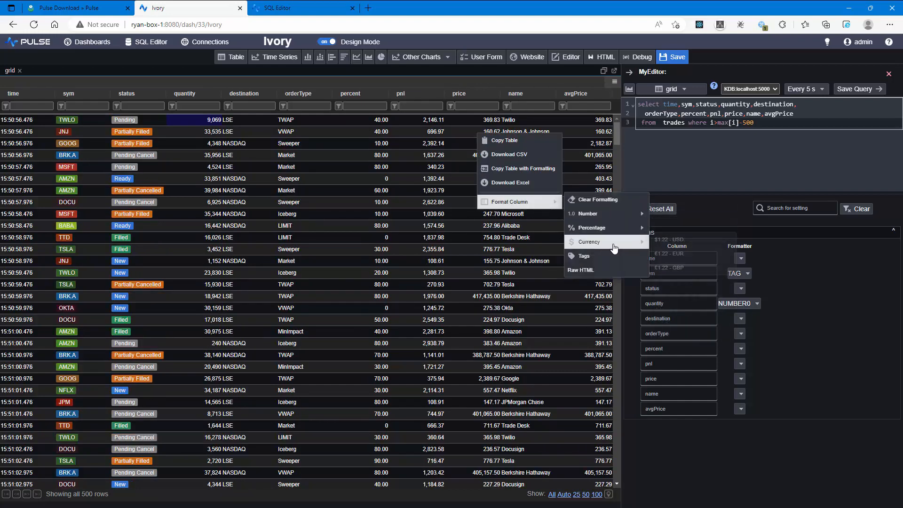
left_click(667, 240)
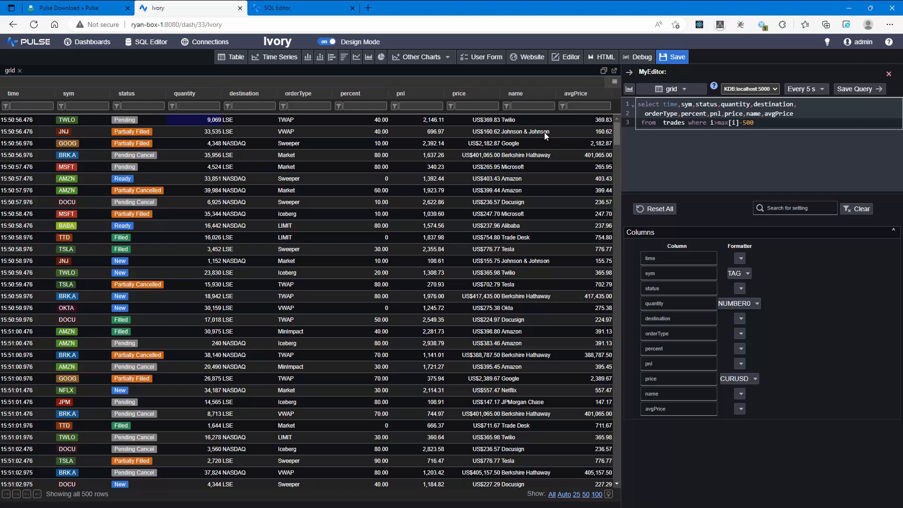
Remove the avgPrice and pnl columns from the table's select query
left_click(771, 115)
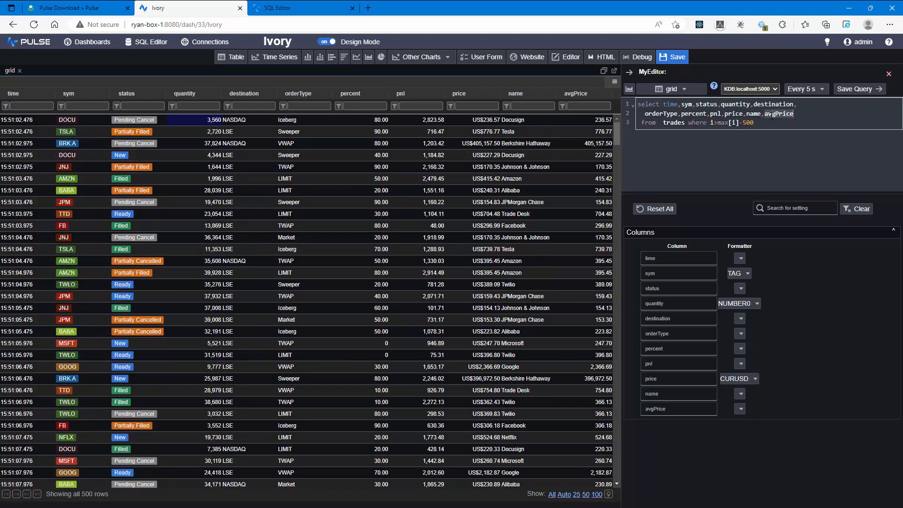
key("BackSpace")
key("BackSpace")
key("BackSpace")
key("BackSpace")
key("BackSpace")
key("BackSpace")
key("BackSpace")
key("BackSpace")
key("BackSpace")
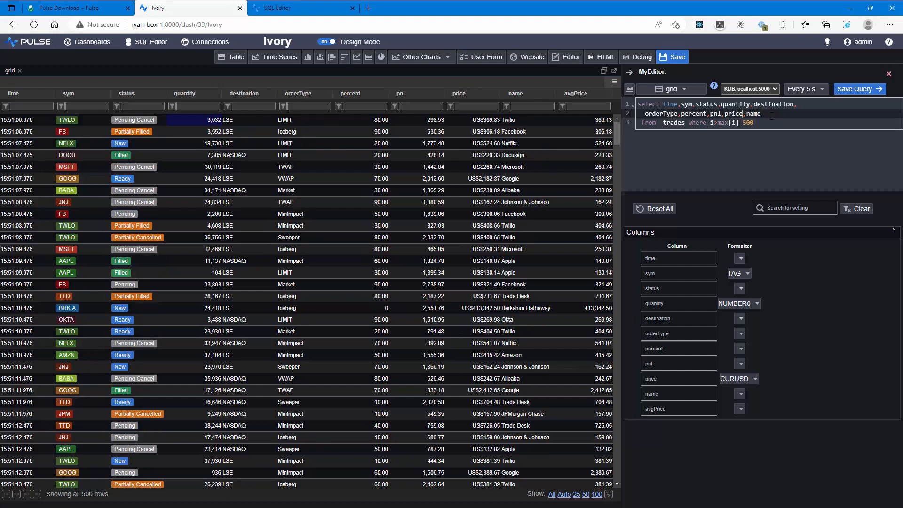
key("BackSpace")
key("BackSpace")
key("BackSpace")
key("BackSpace")
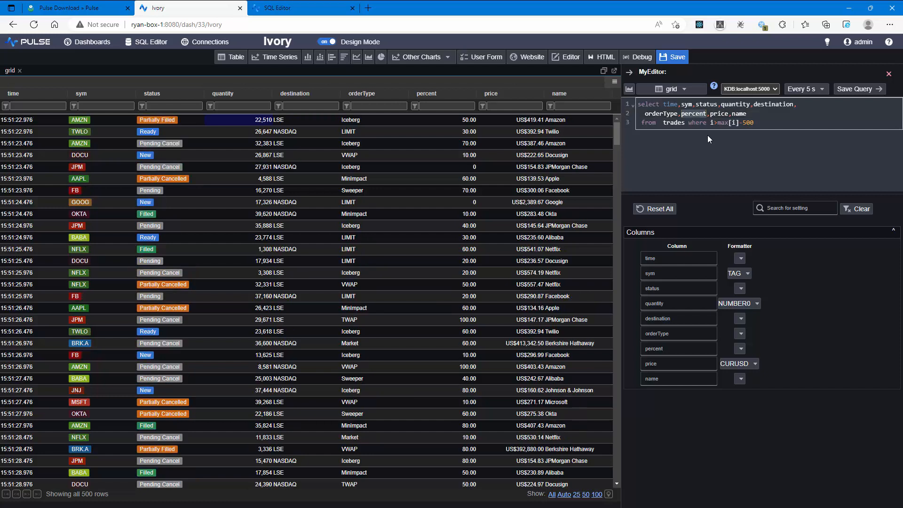
Define the percent column in the query as a data bar with "percent_sd_databar:percent%100"
type("_sd_")
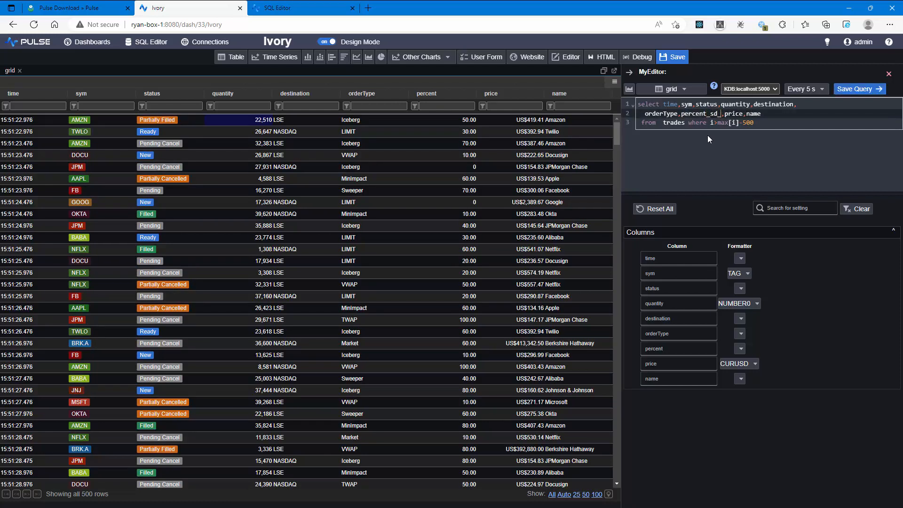
type("databa")
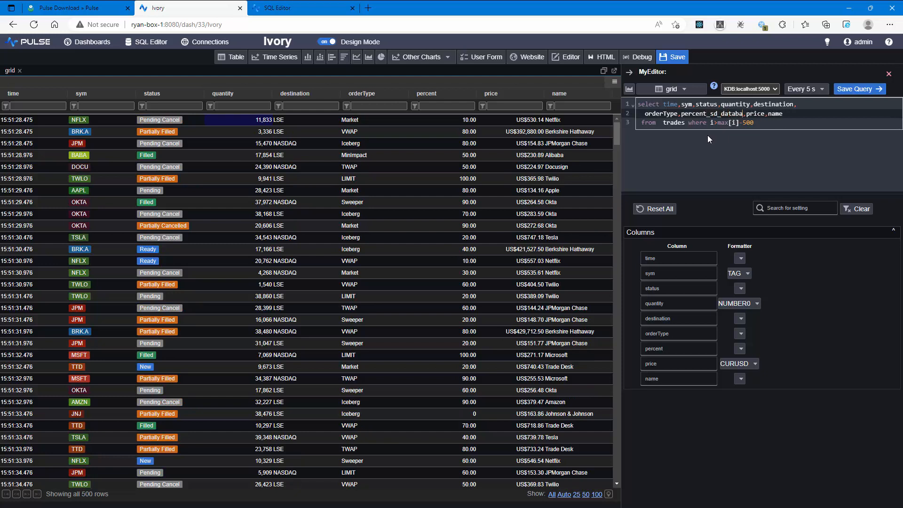
type("r:percent%100")
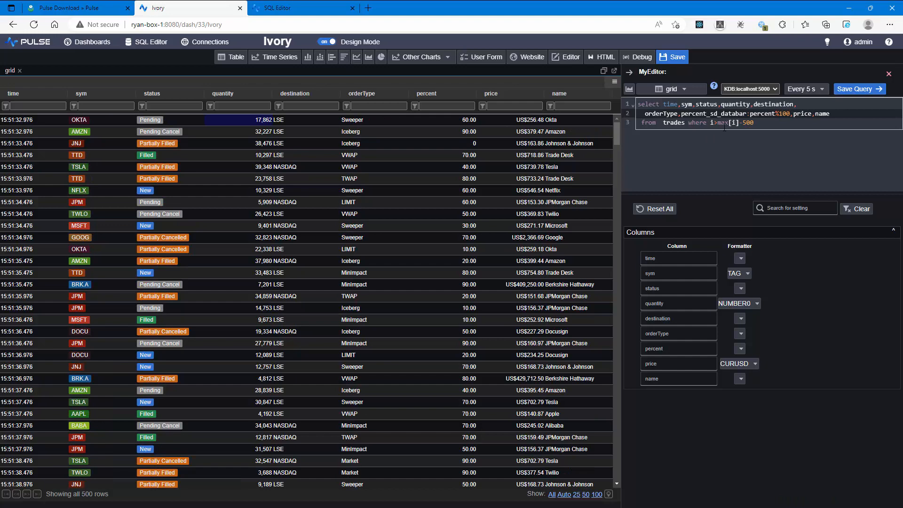
Save the edited query so the grid applies the percent data bar definition
left_click(859, 89)
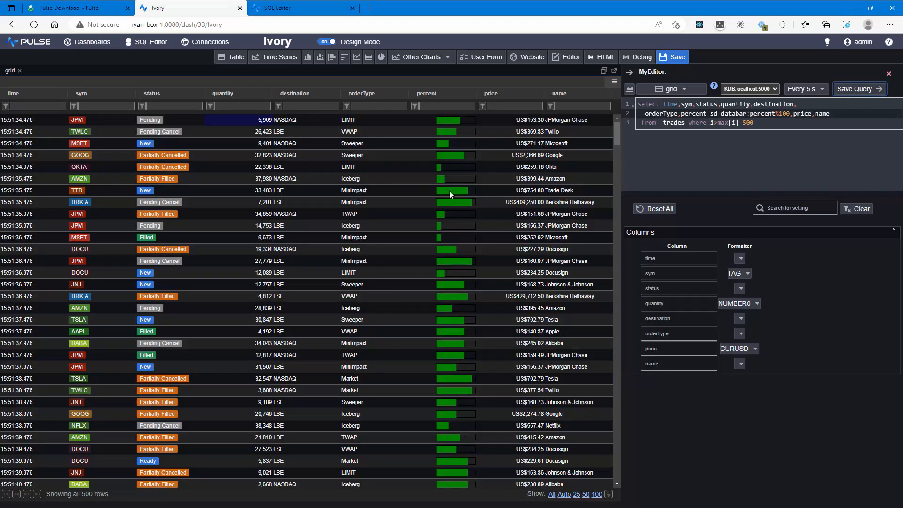
Open the Pulse help page on creating tables and examine the column name postfixes for formatters, including _SD_DATABAR
left_click(888, 42)
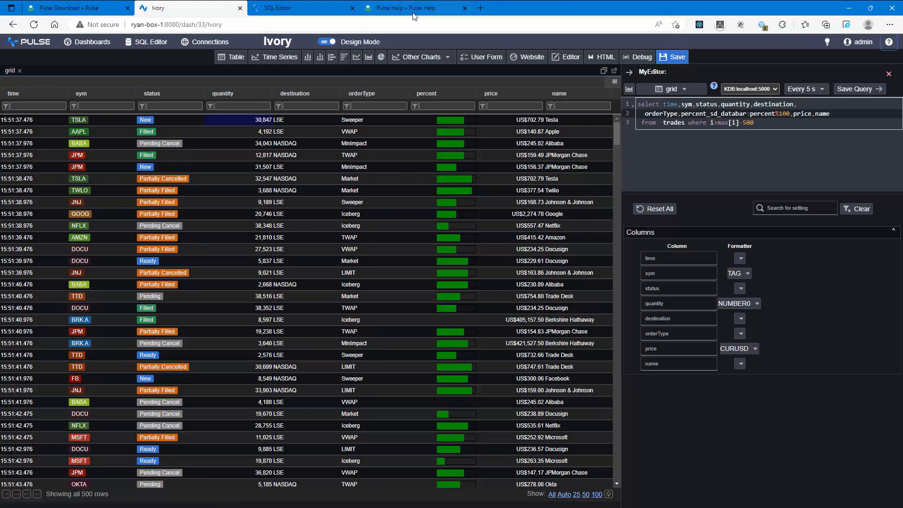
left_click(414, 9)
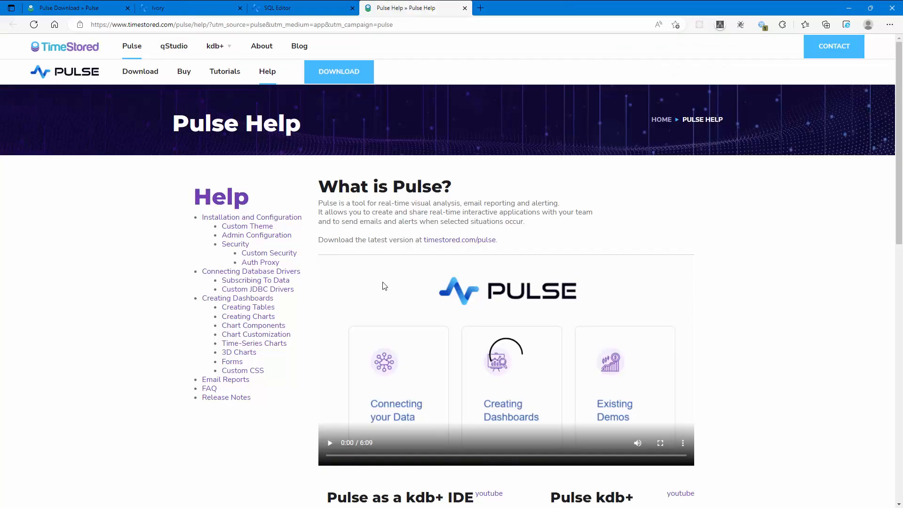
left_click(252, 310)
scroll(473, 259, "down", 10)
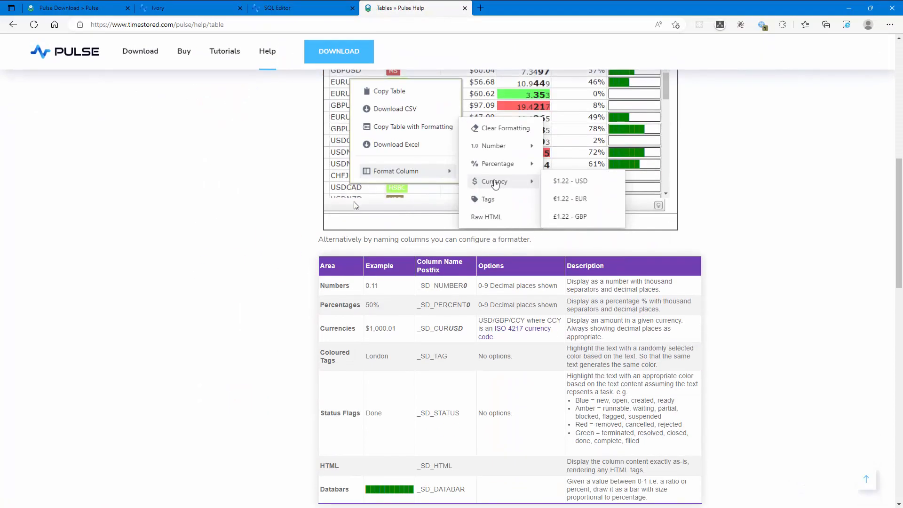
scroll(356, 205, "up", 3)
scroll(555, 276, "down", 5)
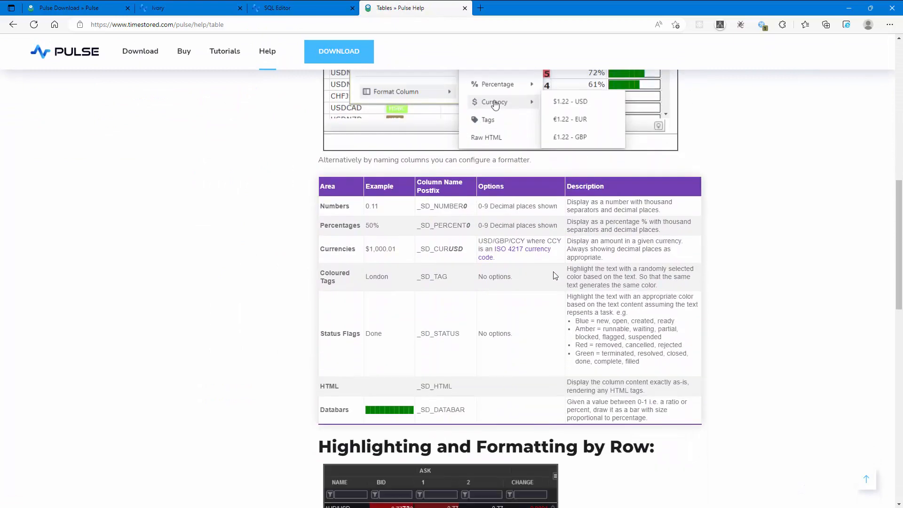
scroll(555, 276, "down", 1)
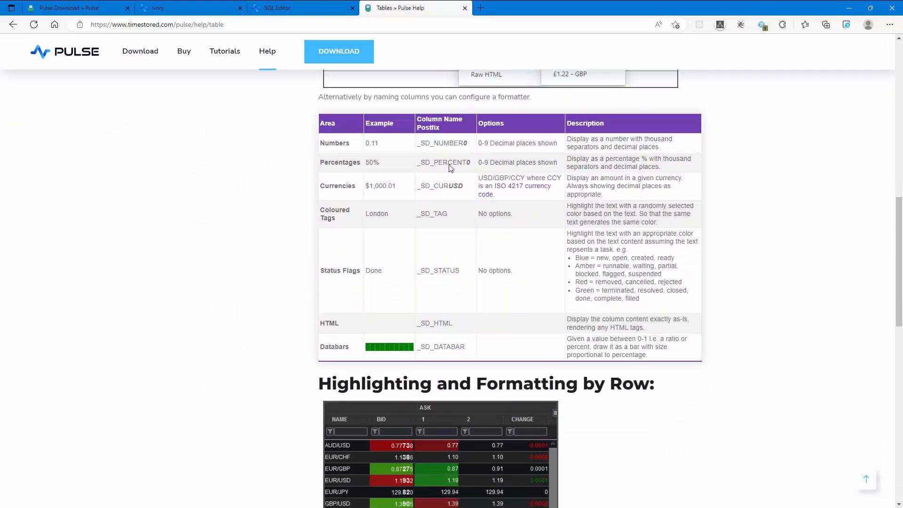
double_click(450, 347)
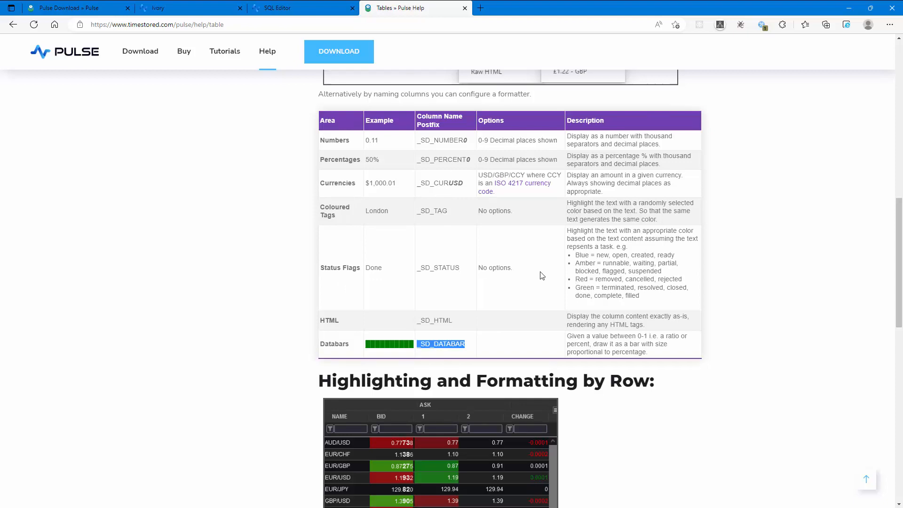
scroll(542, 275, "down", 4)
scroll(589, 310, "up", 5)
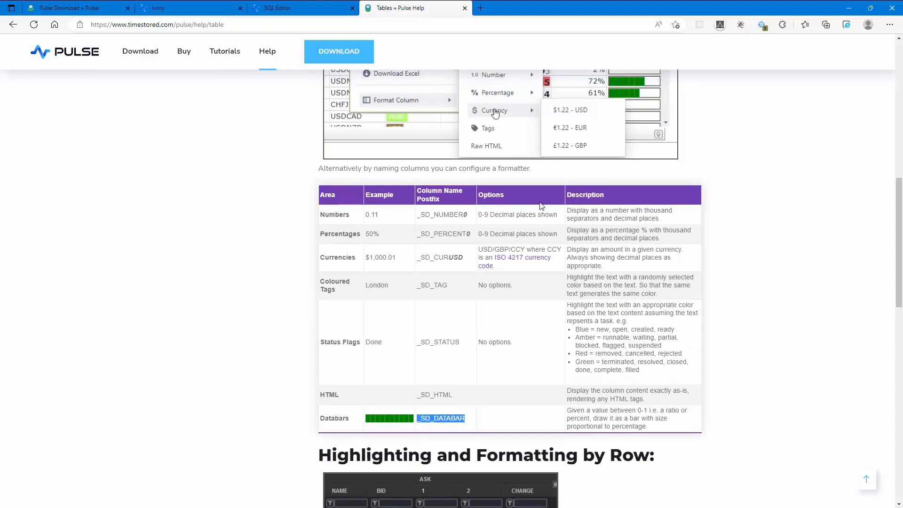
Return to the Ivory dashboard, rename it "RealTime Trade Blotter" and save it
left_click(179, 9)
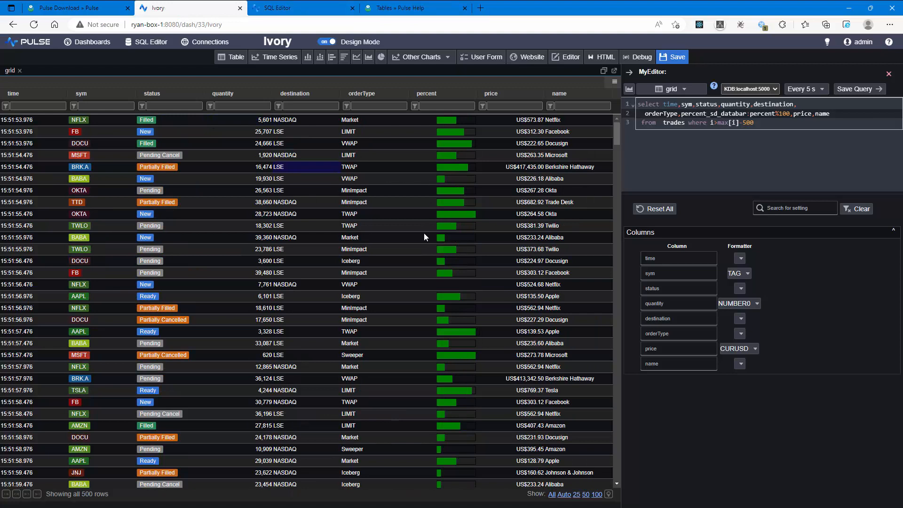
double_click(283, 42)
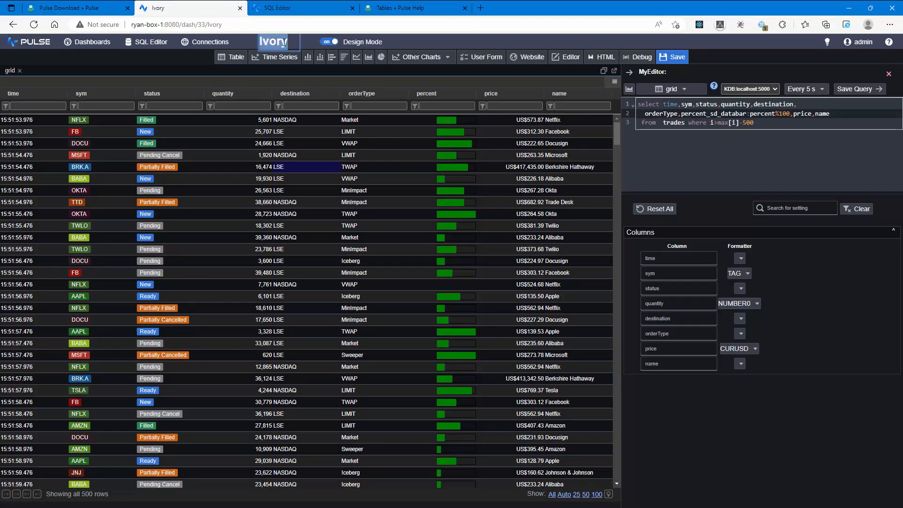
type("Real")
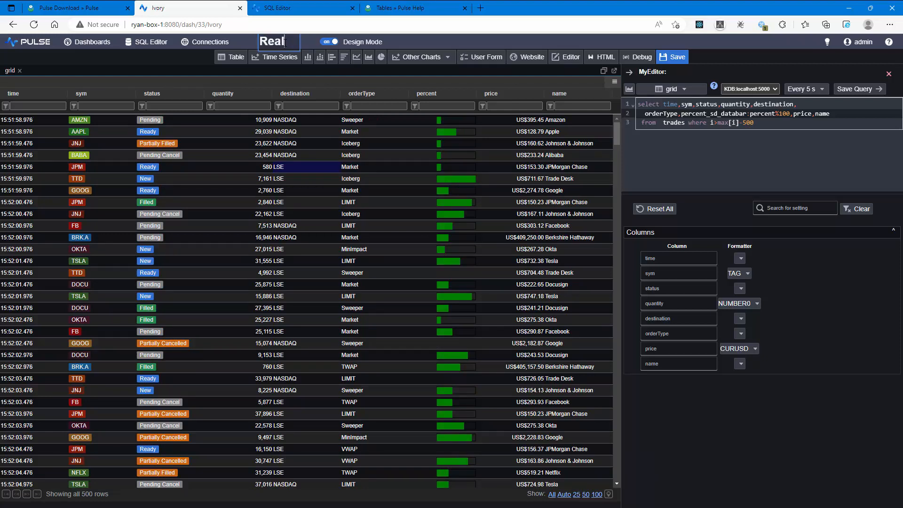
type("Time Tra")
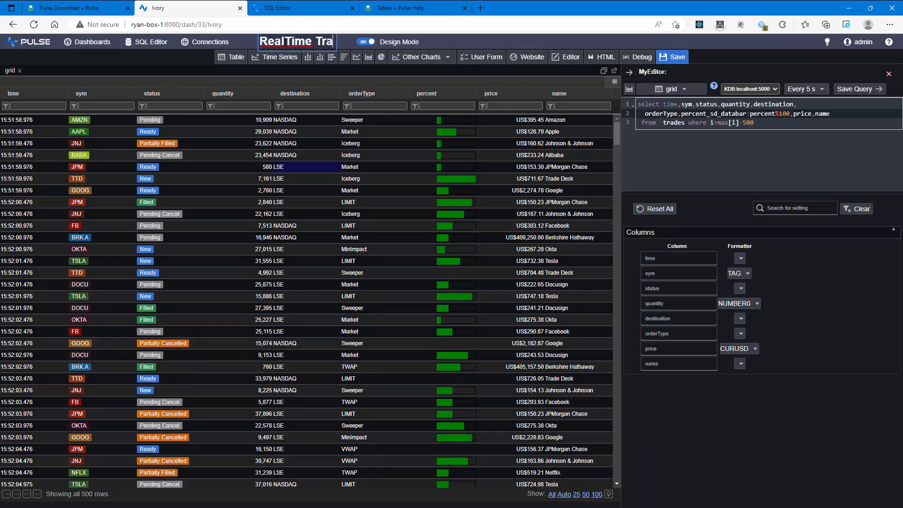
type("de Blotter")
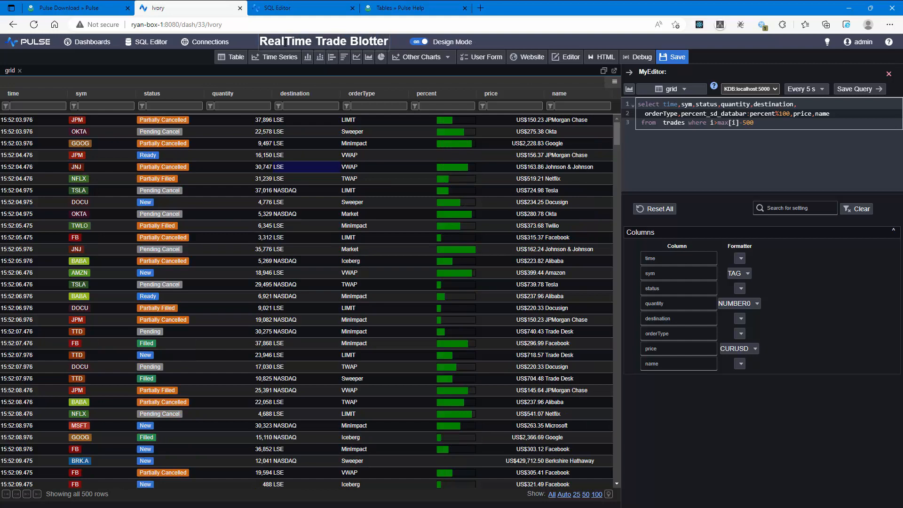
left_click(675, 58)
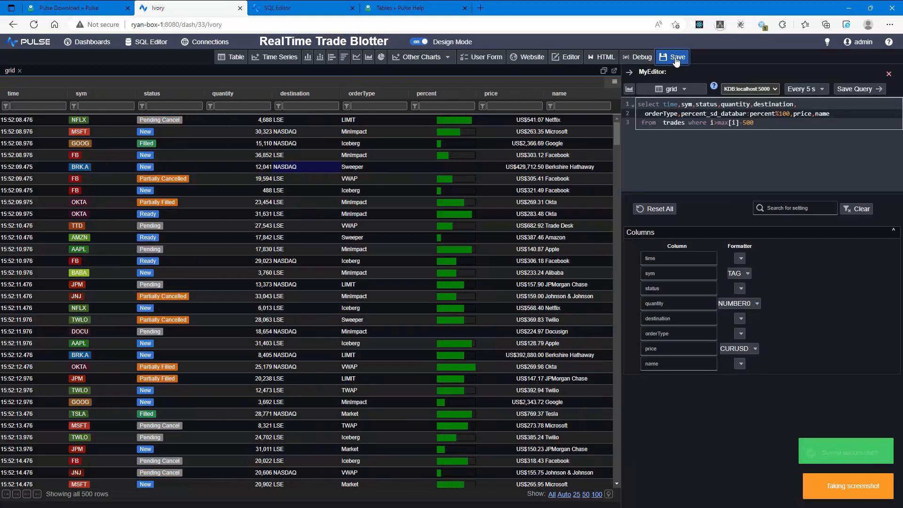
Open the saved RealTime Trade Blotter from the dashboard overview to view it outside Design Mode
left_click(81, 45)
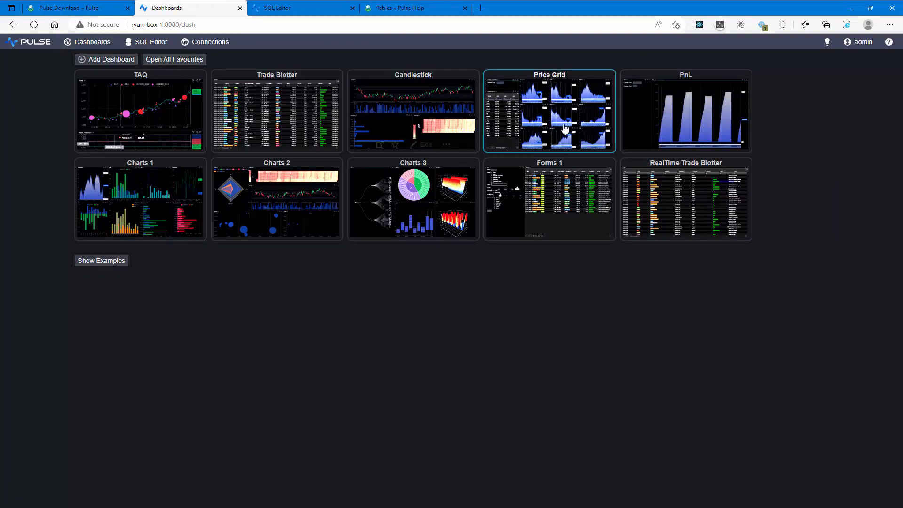
mouse_move(711, 175)
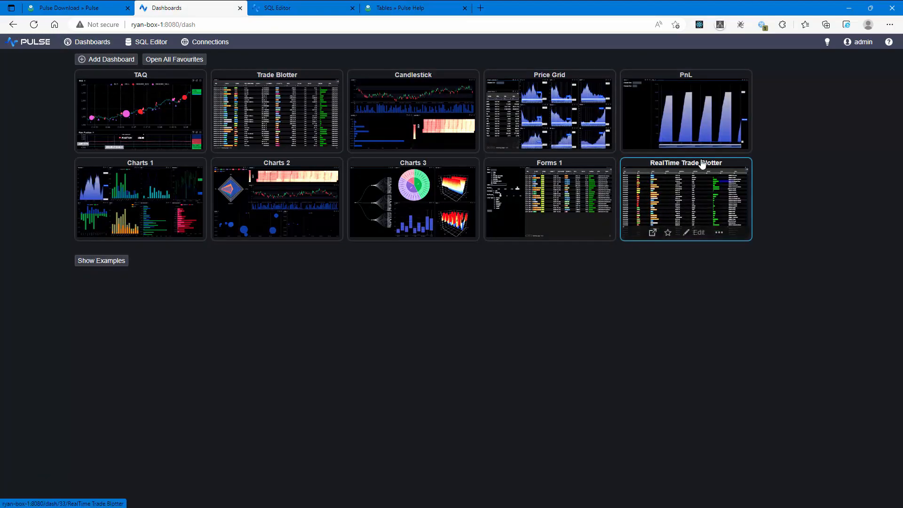
left_click(689, 185)
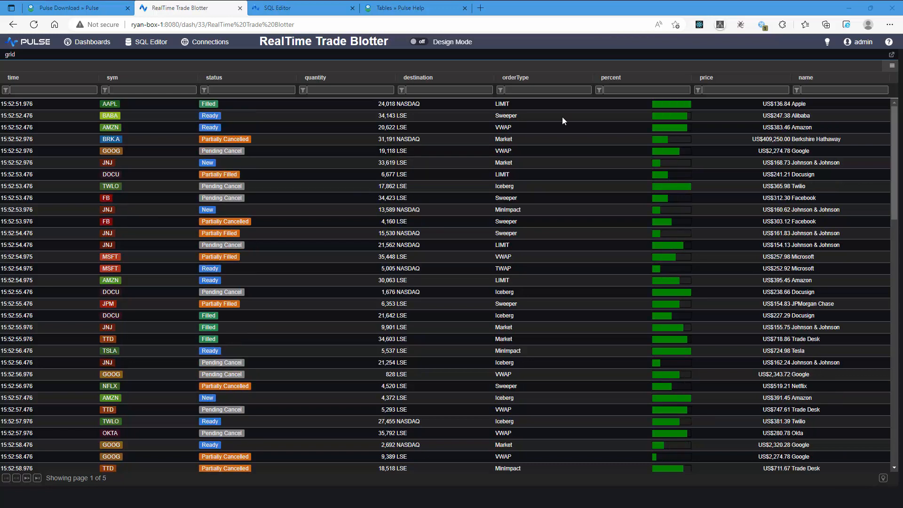
Duplicate the RealTime Trade Blotter dashboard and open the copy in Design Mode
left_click(96, 47)
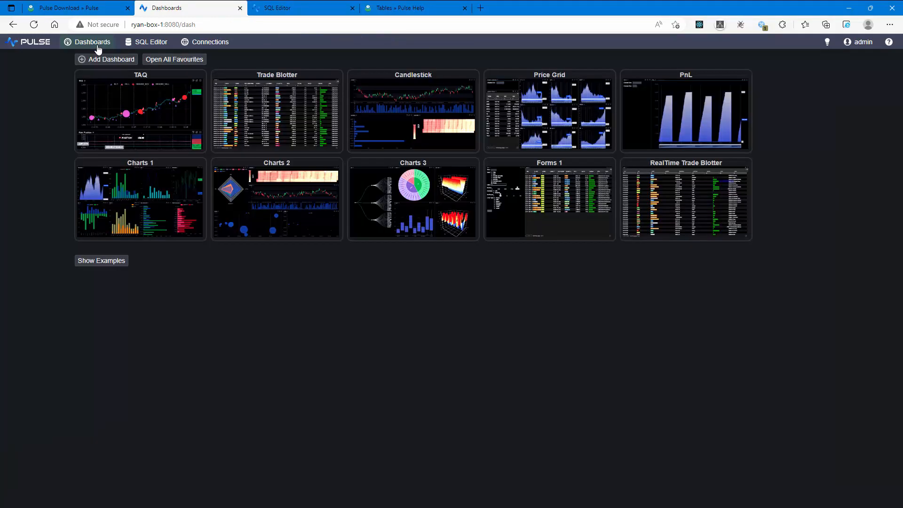
left_click(724, 237)
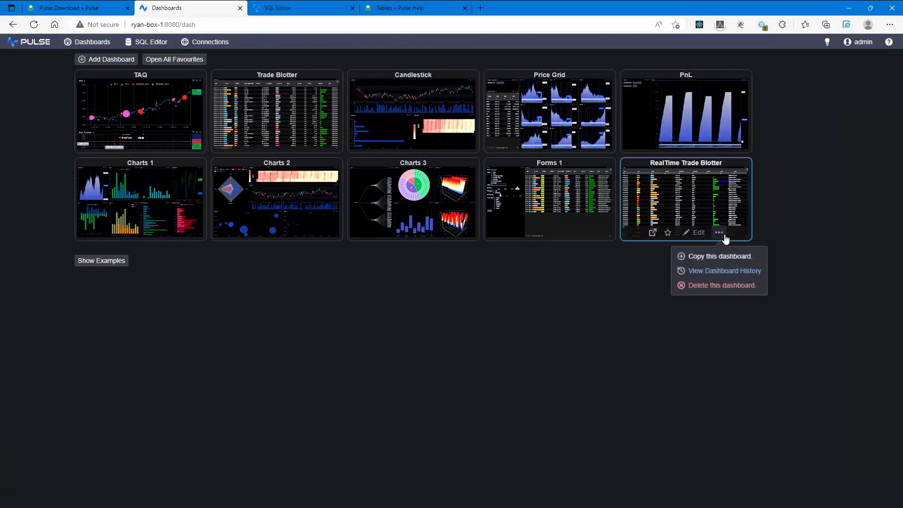
left_click(706, 258)
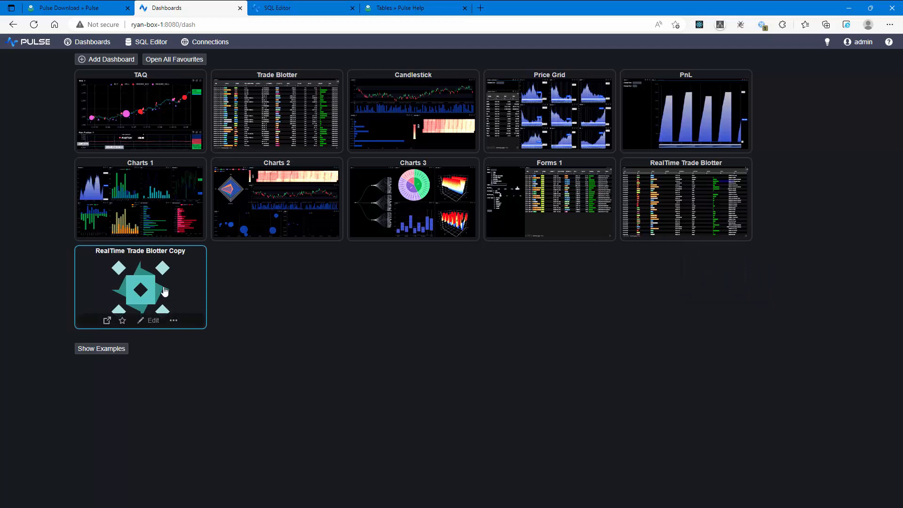
left_click(164, 291)
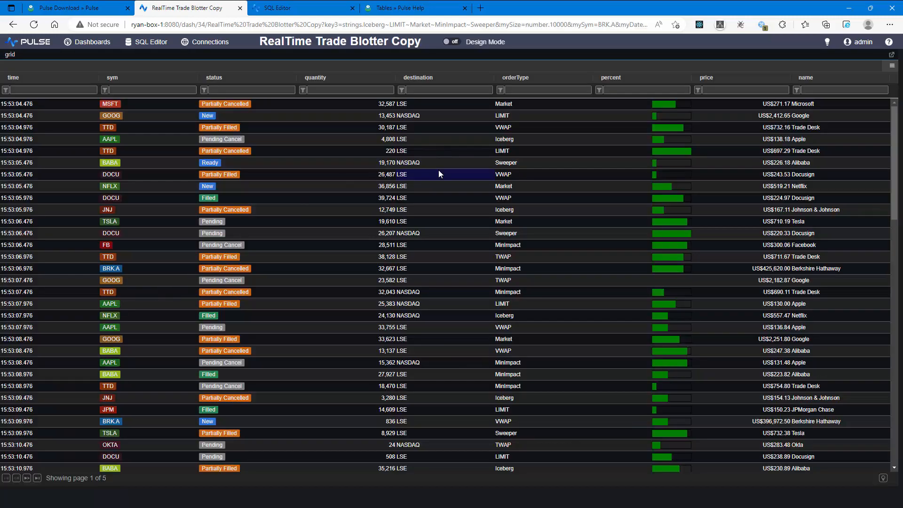
left_click(449, 42)
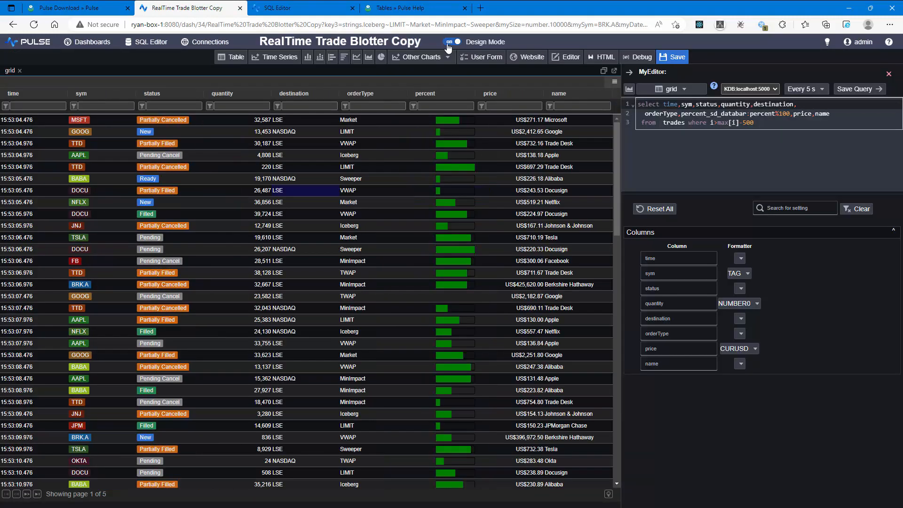
Rename the copied dashboard "Historic Trade Blotter" and save it
left_click(374, 41)
left_click(316, 42)
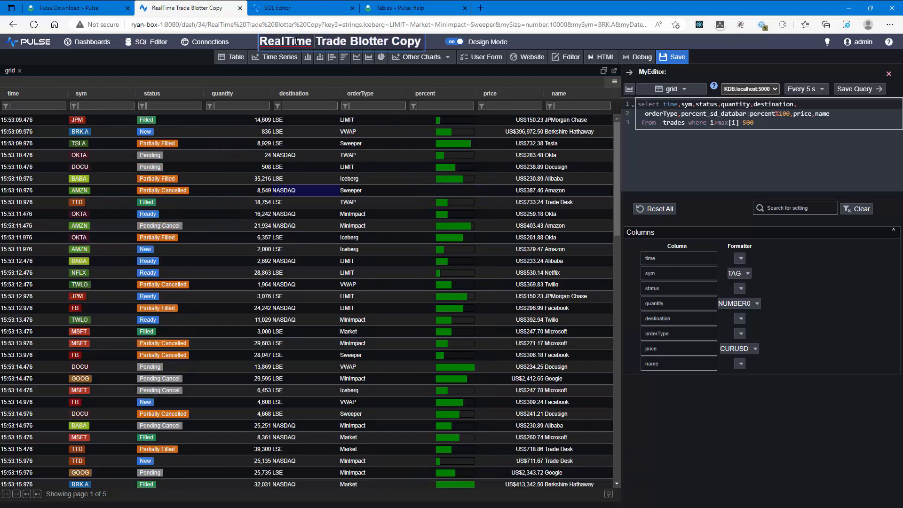
double_click(296, 41)
type("Histor")
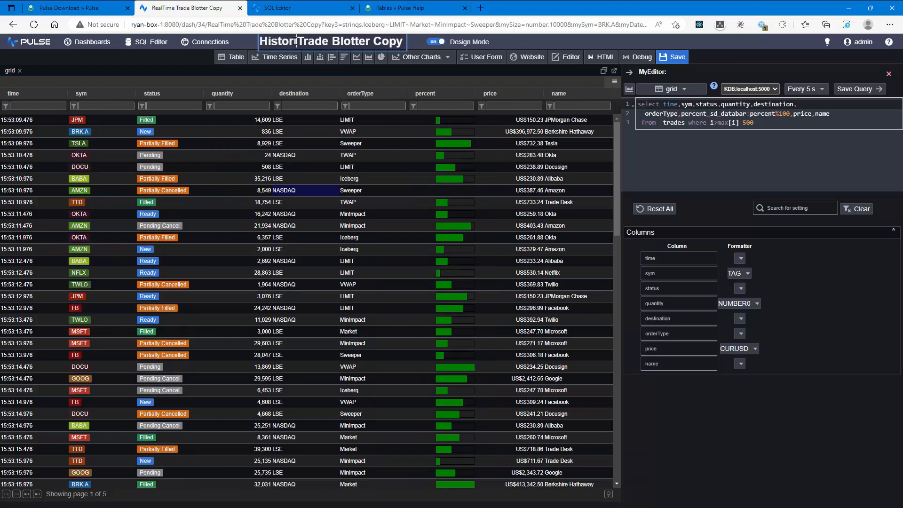
key("ctrl+shift+Left")
key("shift+Left")
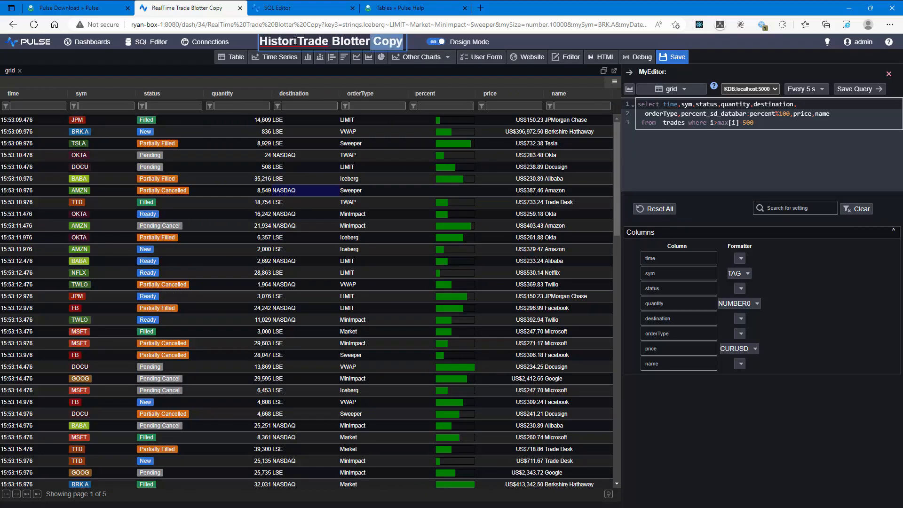
key("BackSpace")
key("ctrl+Left")
key("Left")
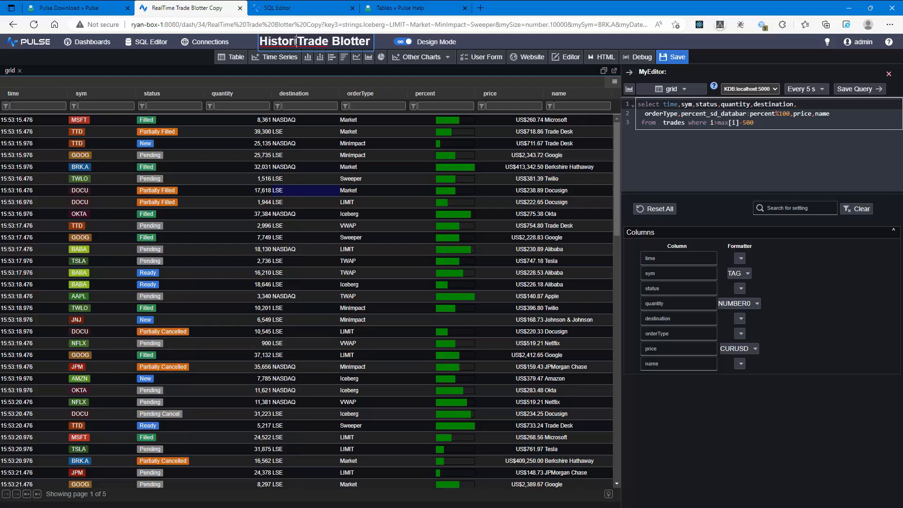
type("ic")
key("Return")
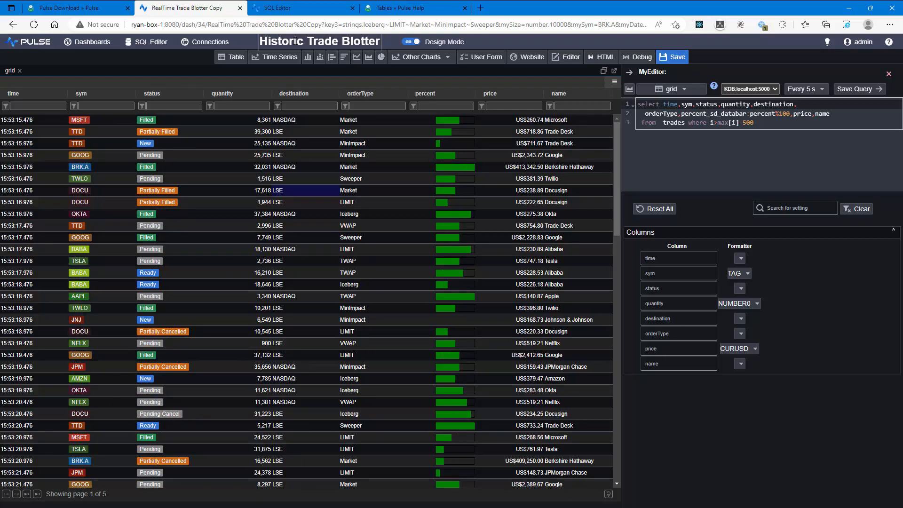
left_click(672, 57)
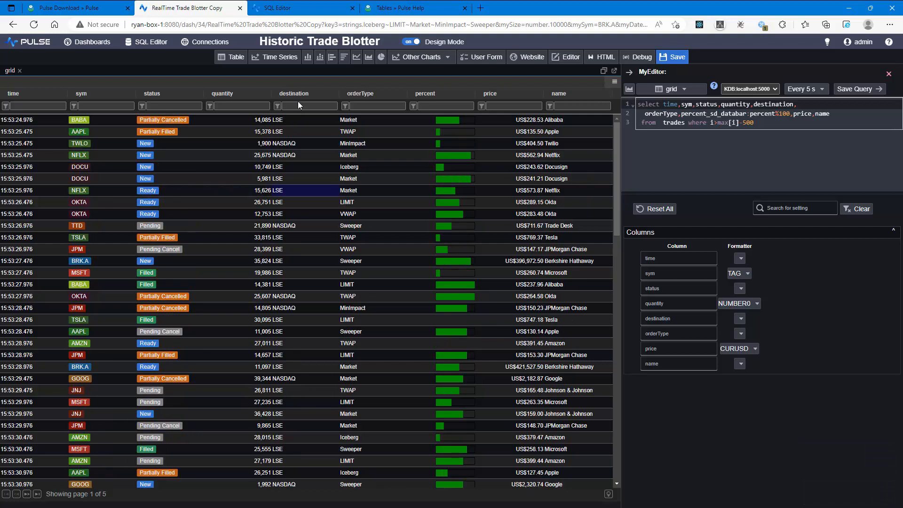
Add a user form to the left of the trades grid and narrow it to about a quarter of the dashboard's width
left_click(482, 62)
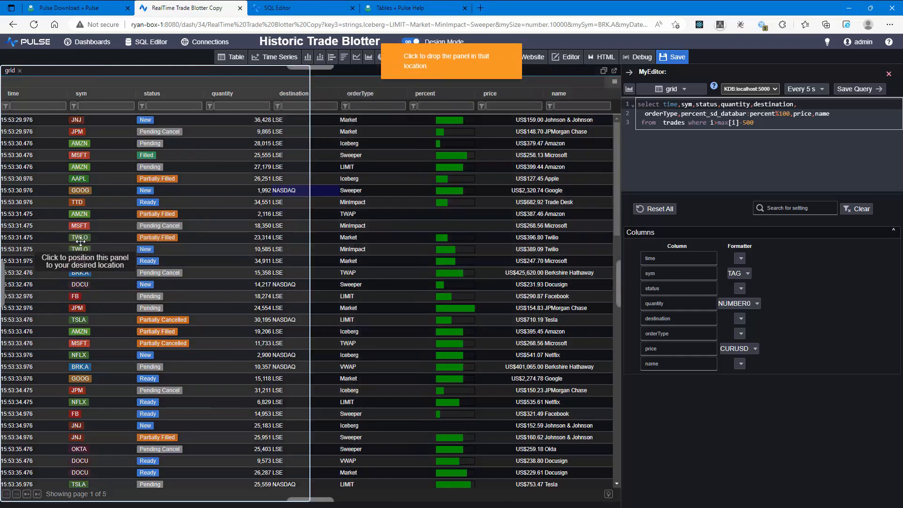
left_click(80, 241)
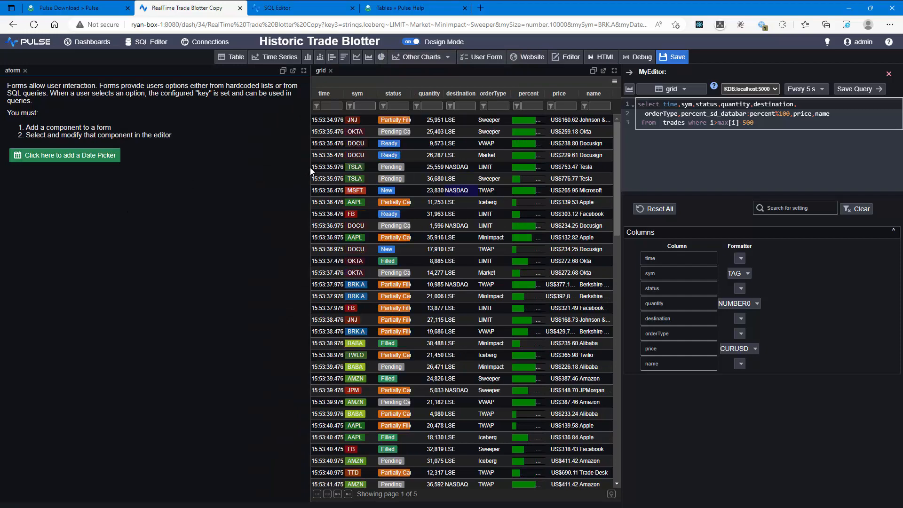
left_click_drag(310, 167, 151, 167)
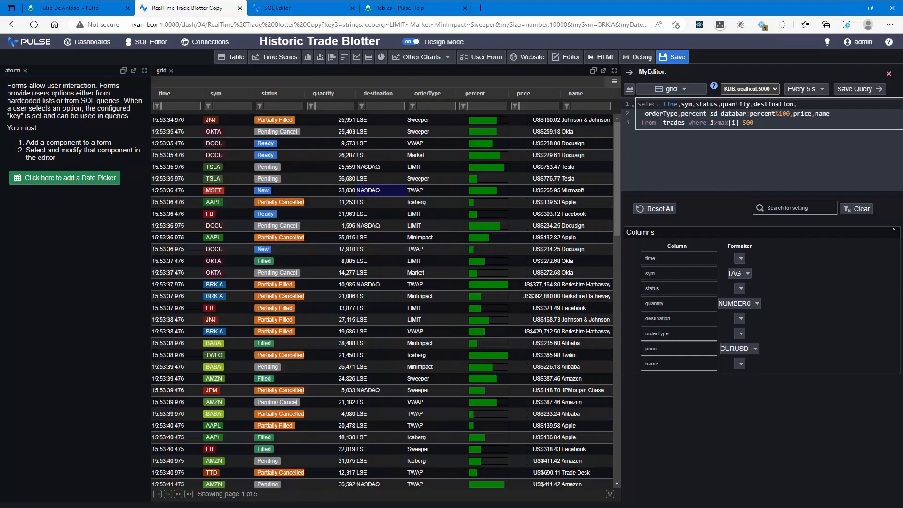
Add a date picker to the form and choose 2022-12-08 as its date
left_click(63, 108)
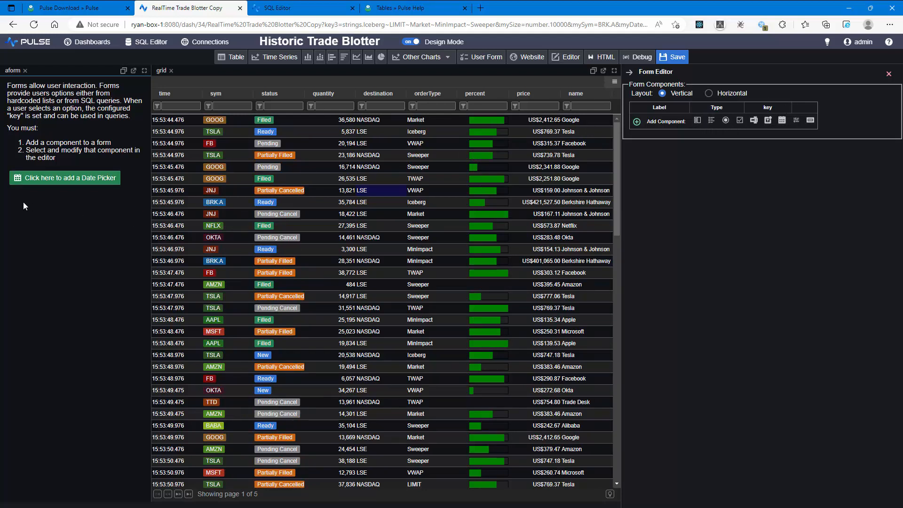
left_click(87, 179)
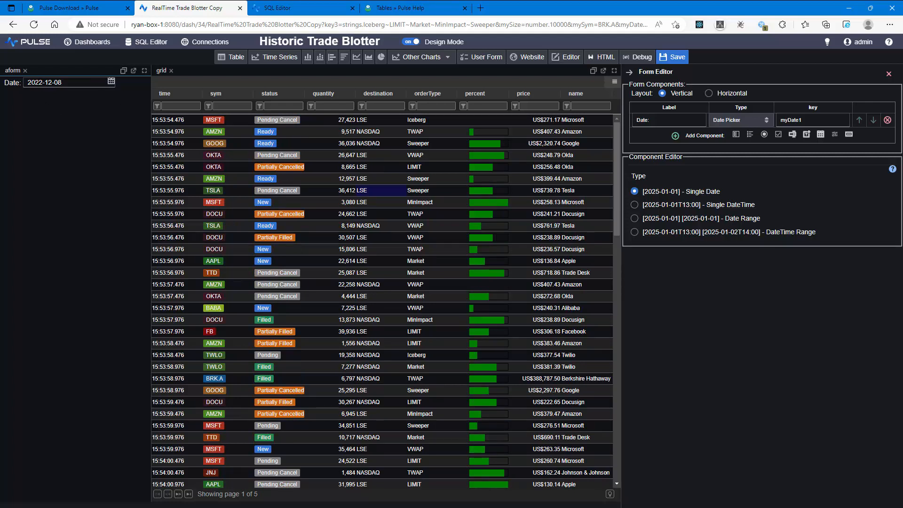
left_click(62, 82)
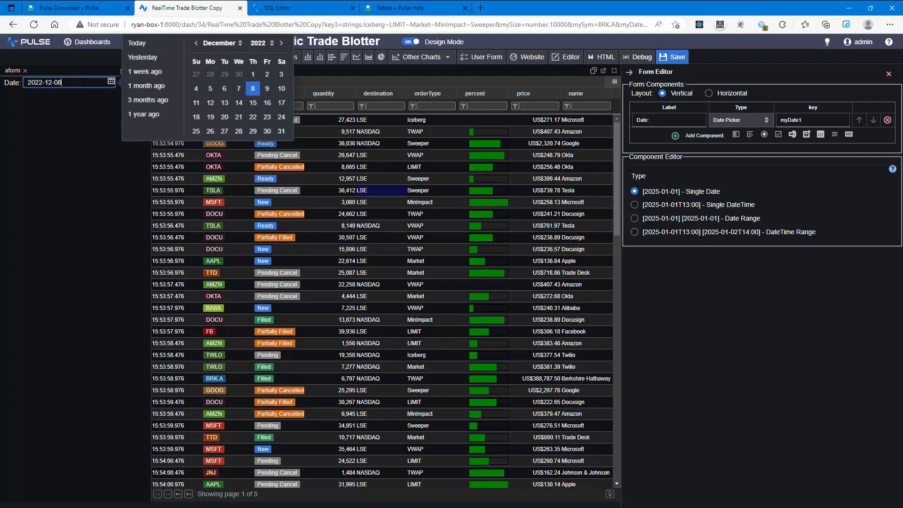
left_click(251, 89)
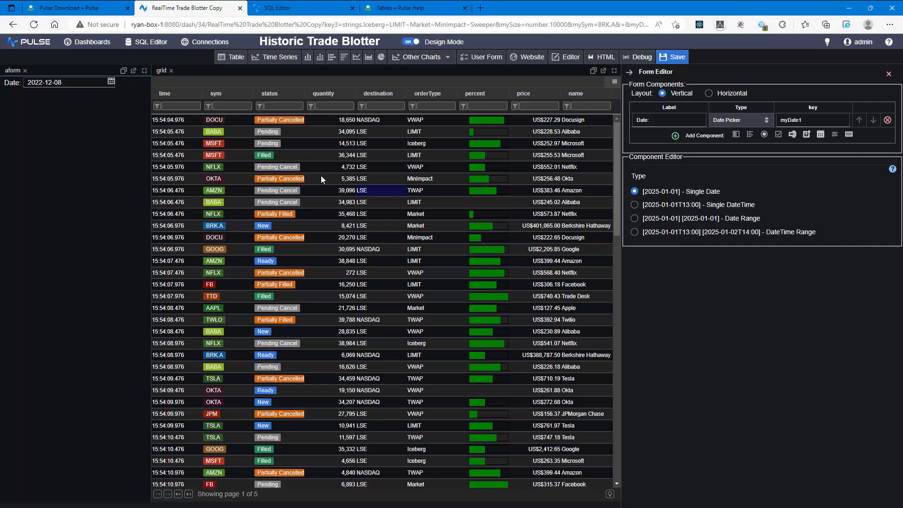
Check the key assigned to the date picker in the form
left_click(816, 120)
left_click_drag(808, 119, 773, 120)
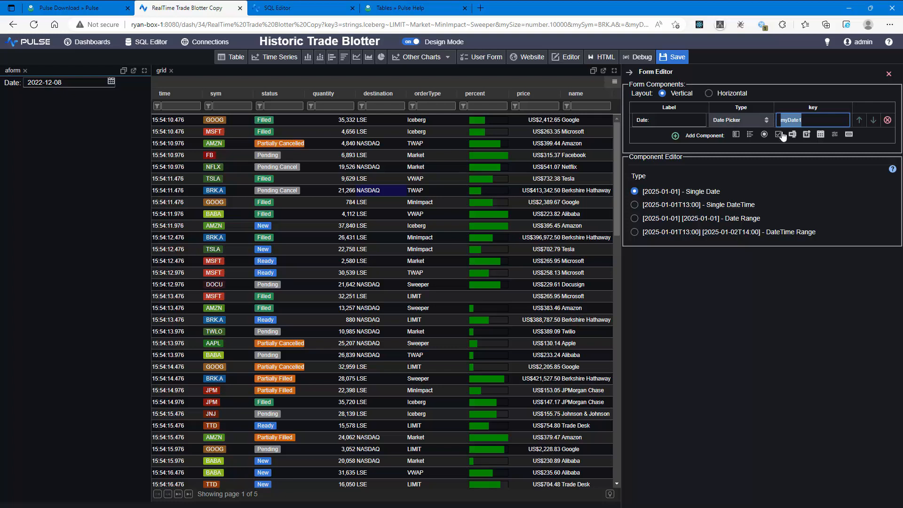
left_click(826, 120)
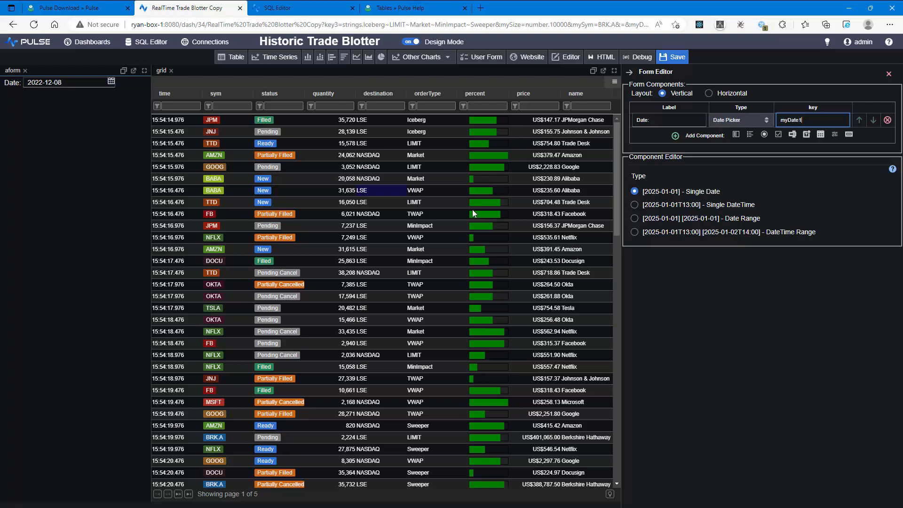
left_click_drag(819, 120, 752, 121)
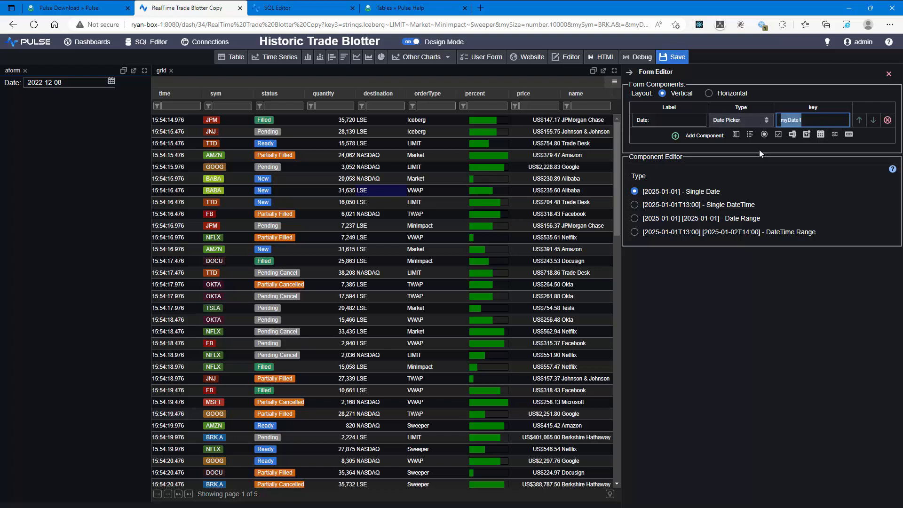
left_click(759, 342)
Change the grid query to read from hist where date=2022.12.10 and run it
left_click(359, 264)
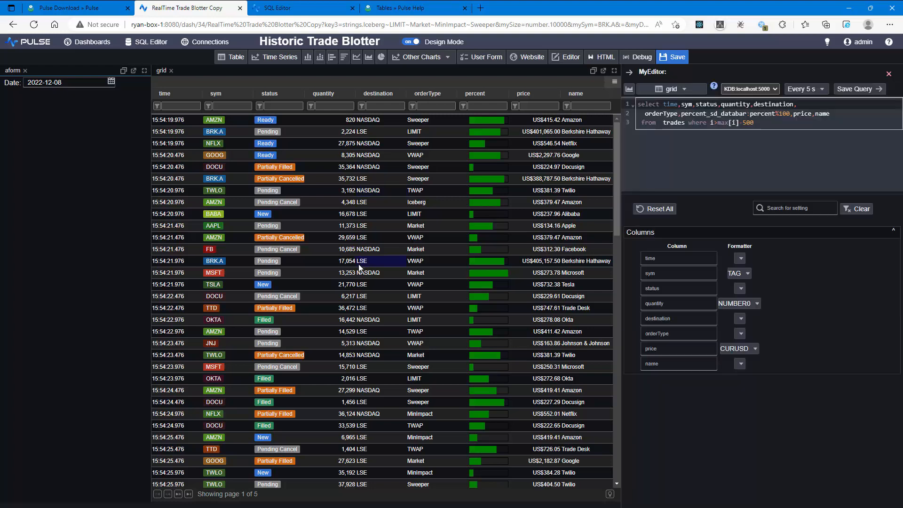
left_click(681, 123)
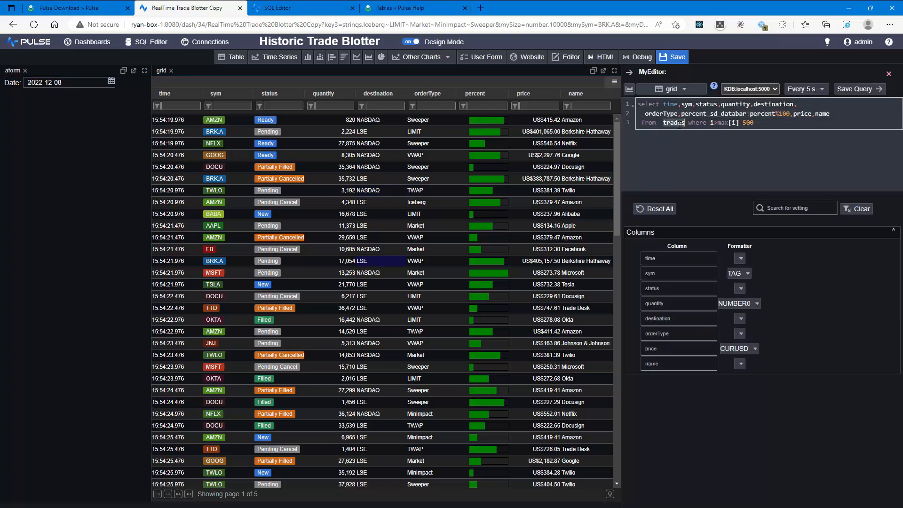
double_click(680, 123)
type("hist")
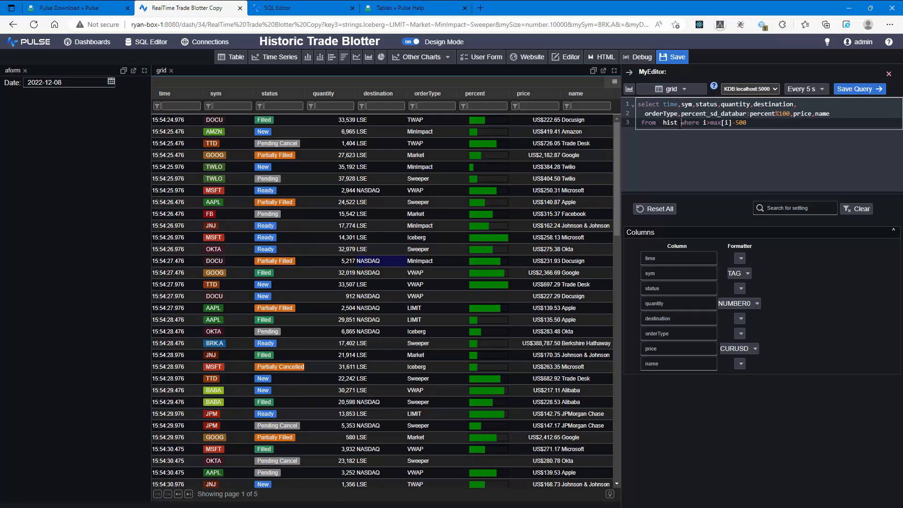
key("shift+End")
type("where date=2")
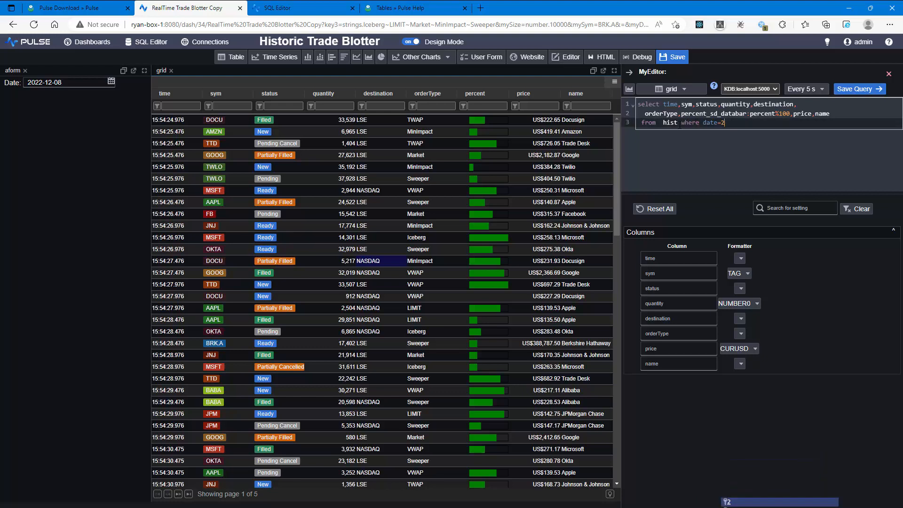
type("022.12")
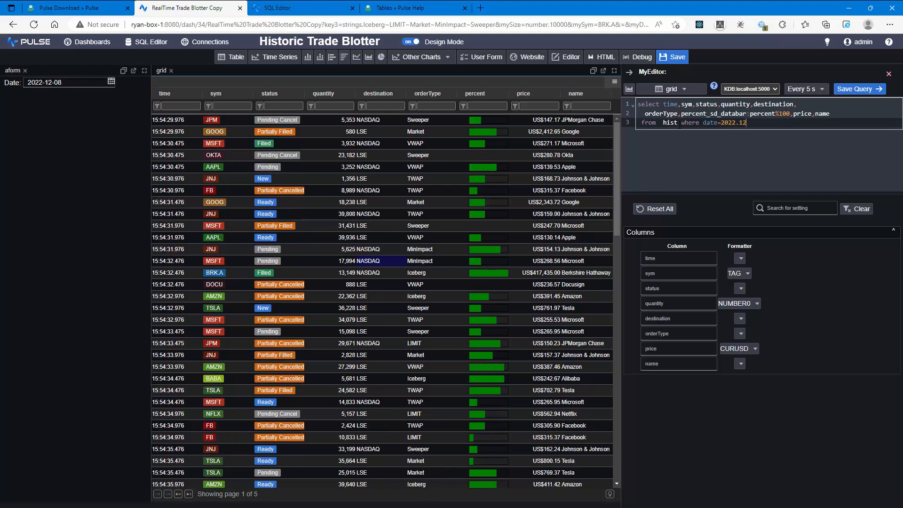
type(".10")
key("ctrl+Return")
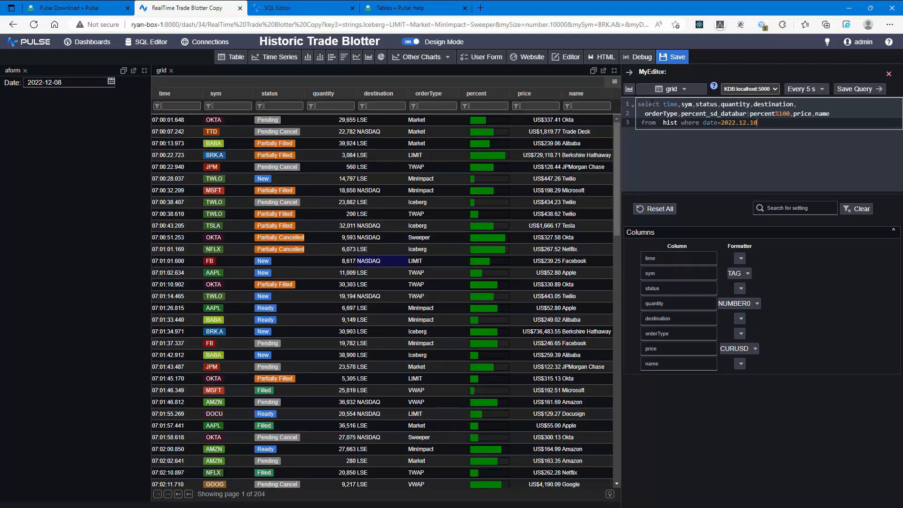
Add date as the first column of the grid query and save the query
left_click(666, 104)
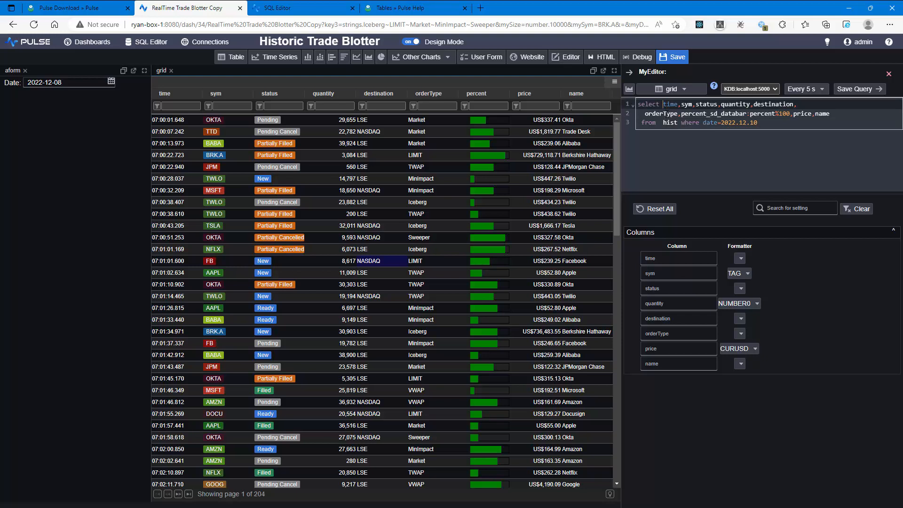
type("date,")
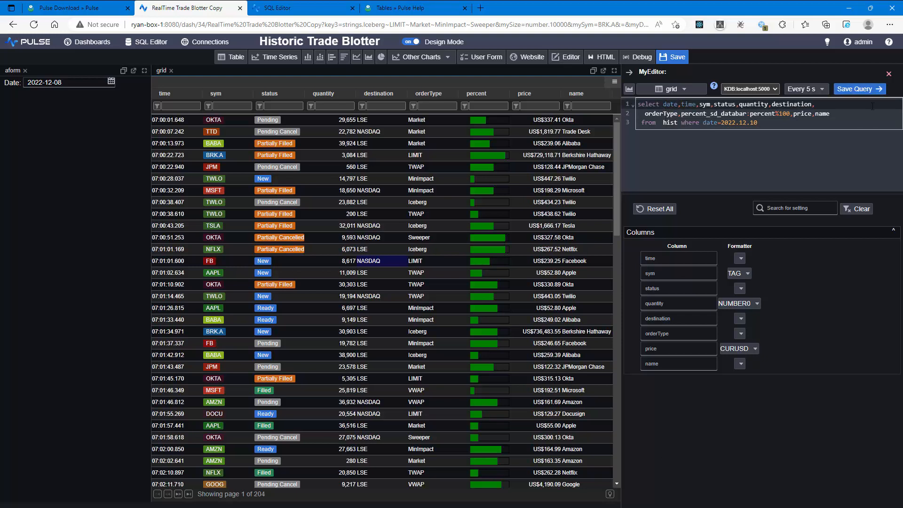
left_click(856, 91)
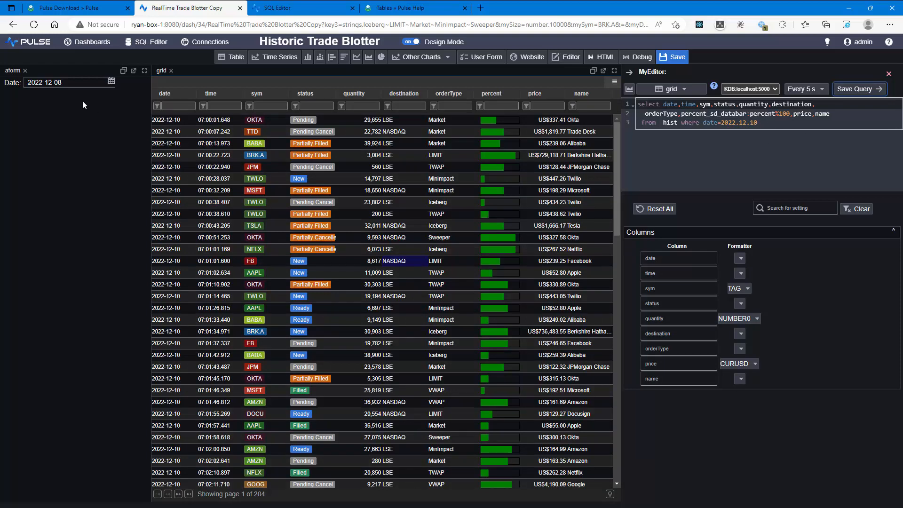
Replace the fixed date in the grid query with ((myDate1)), save it, and choose 2022-12-09 in the form's date picker
left_click(39, 95)
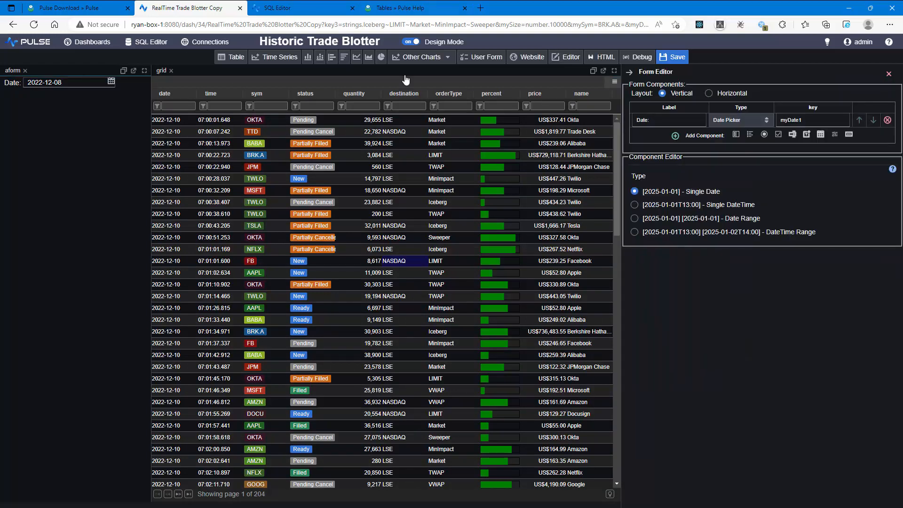
double_click(794, 120)
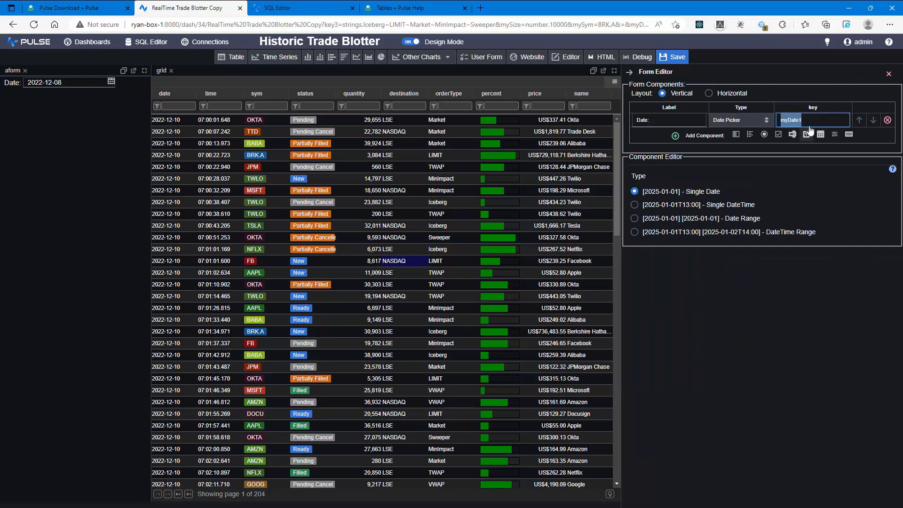
left_click(390, 202)
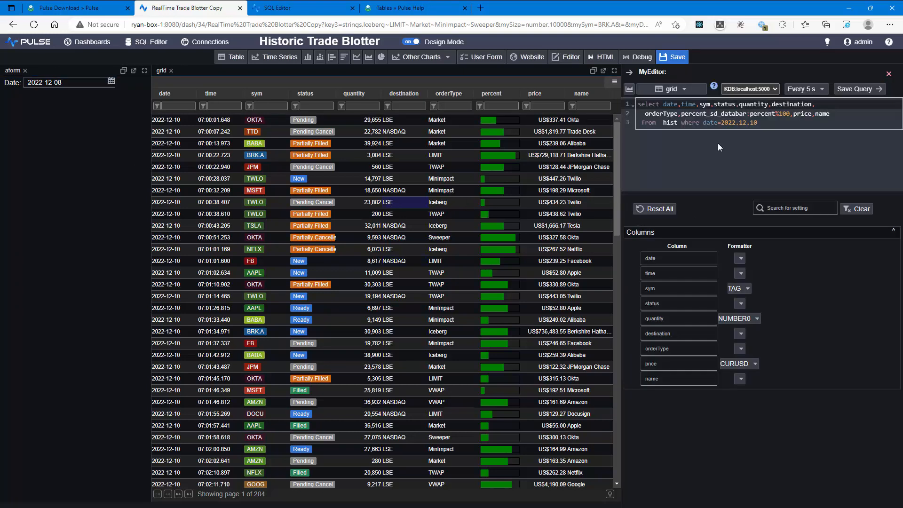
left_click(787, 125)
double_click(724, 125)
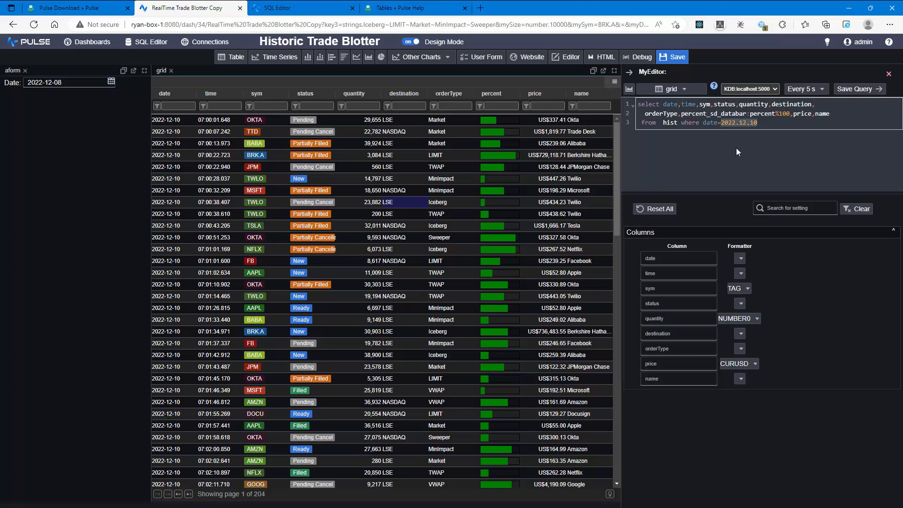
type("((myDate1")
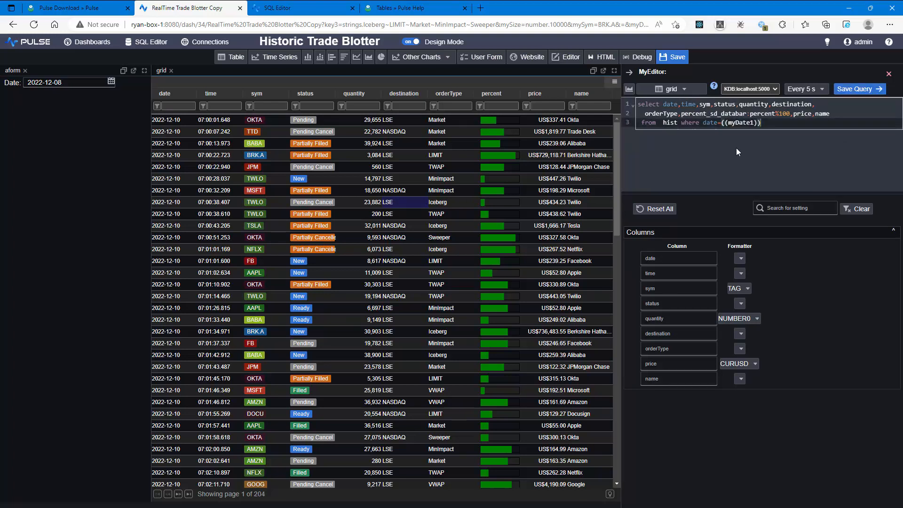
key("ctrl+s")
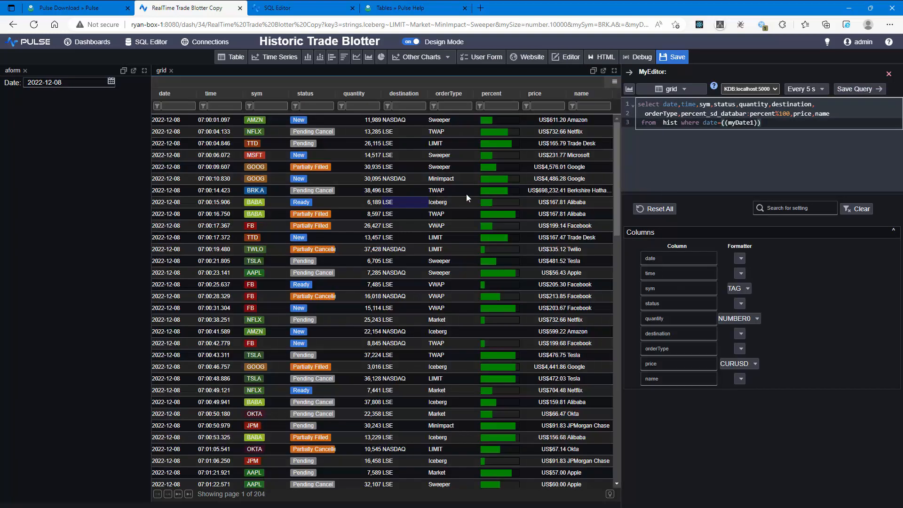
left_click(71, 83)
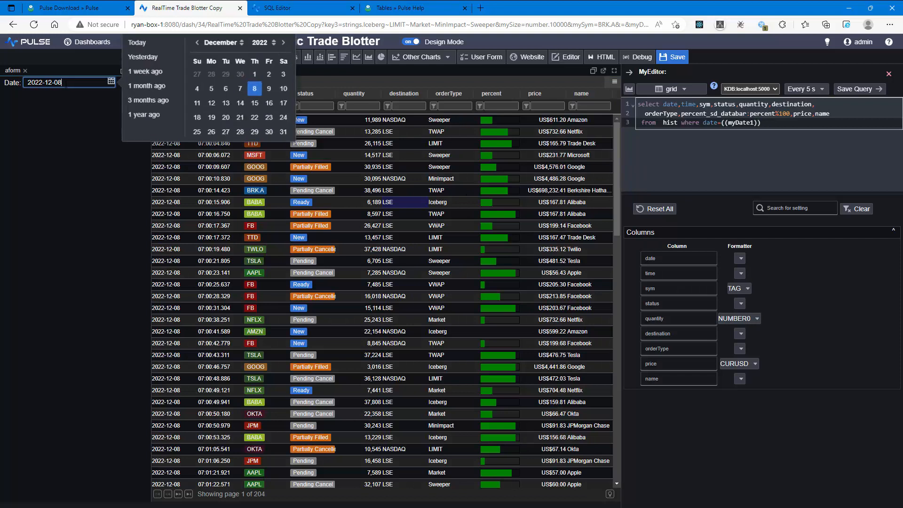
left_click(268, 88)
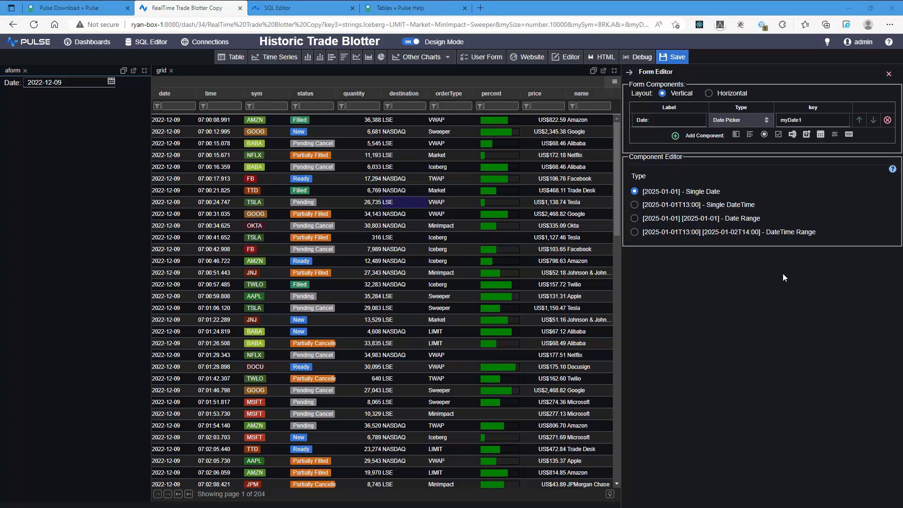
Add a dropdown below the date picker in the form and preview its default list of cities
left_click(737, 136)
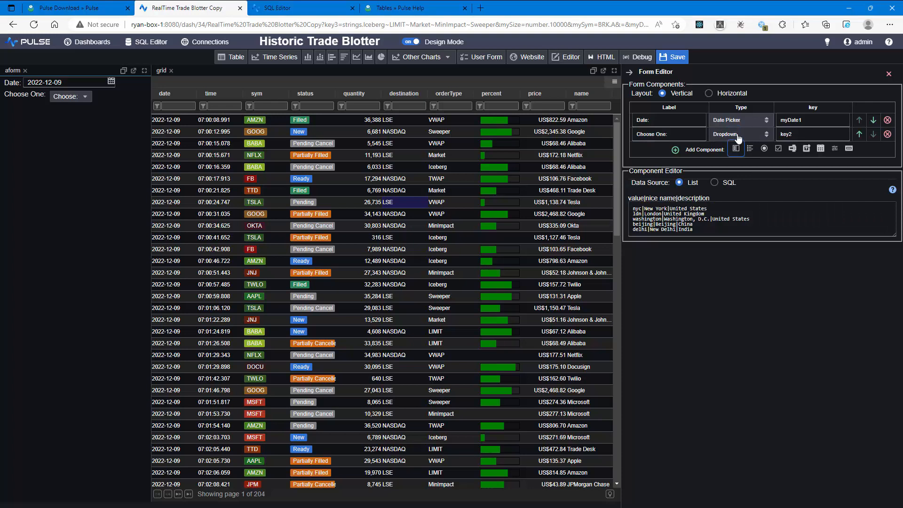
left_click_drag(703, 229, 632, 208)
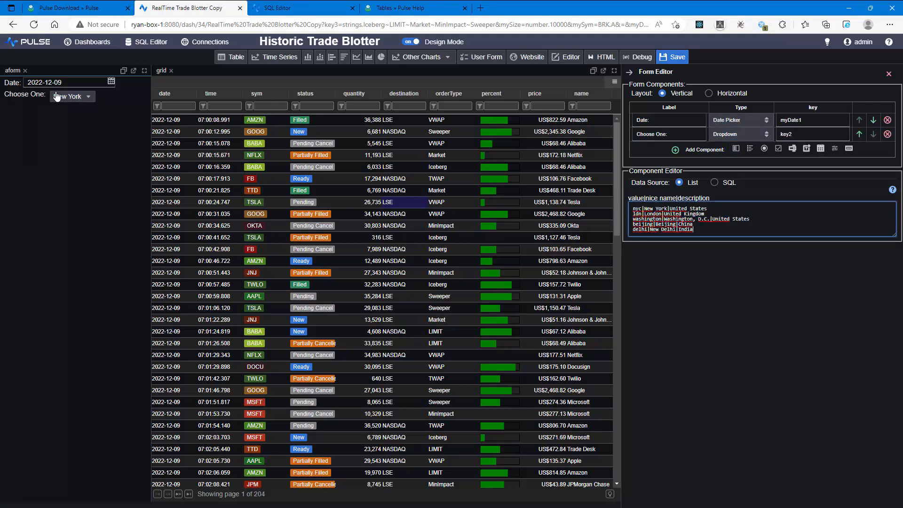
left_click(72, 99)
left_click(73, 100)
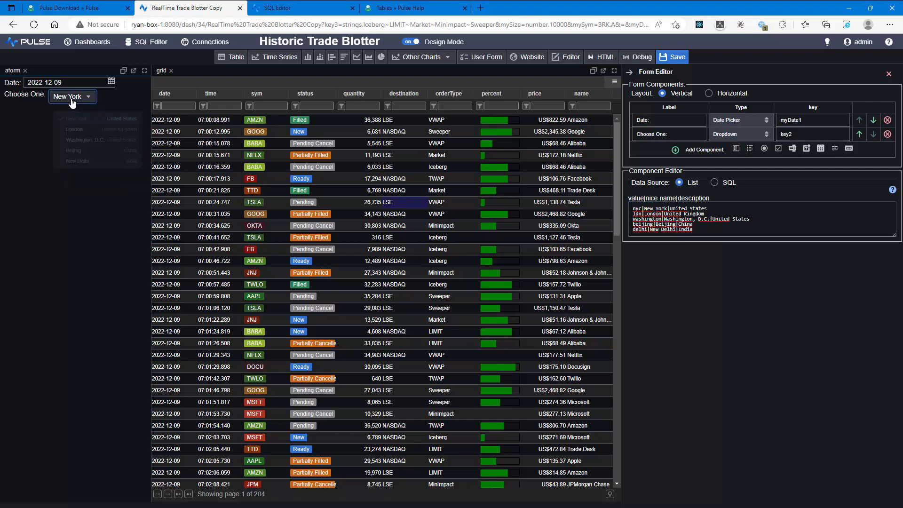
Switch the dropdown's data source to SQL and enter the query "asc select distinct sym from hist"
left_click(714, 183)
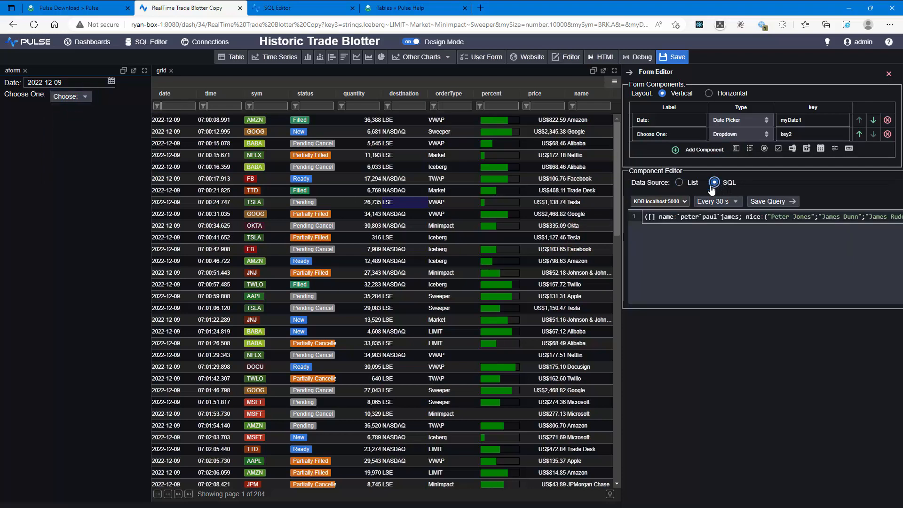
left_click(674, 202)
left_click(673, 204)
left_click(677, 217)
key("ctrl+a")
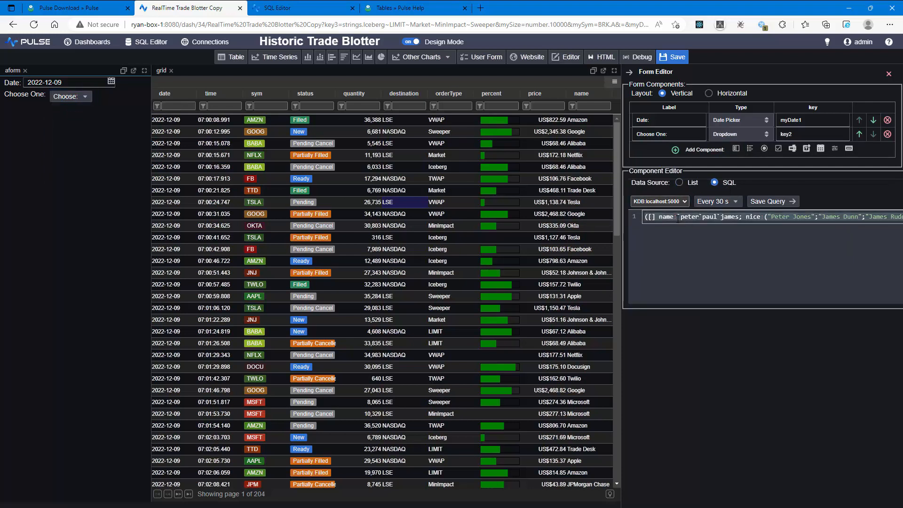
type("select ")
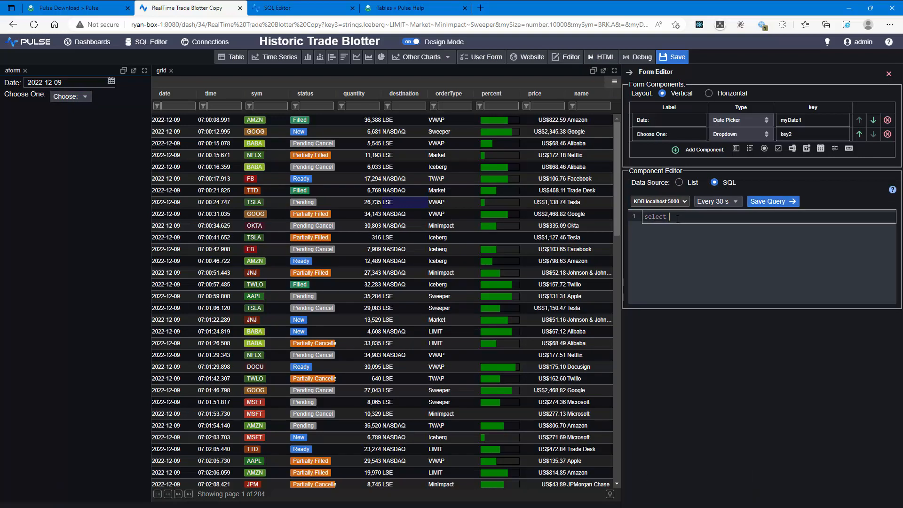
type("distinct sym from hi")
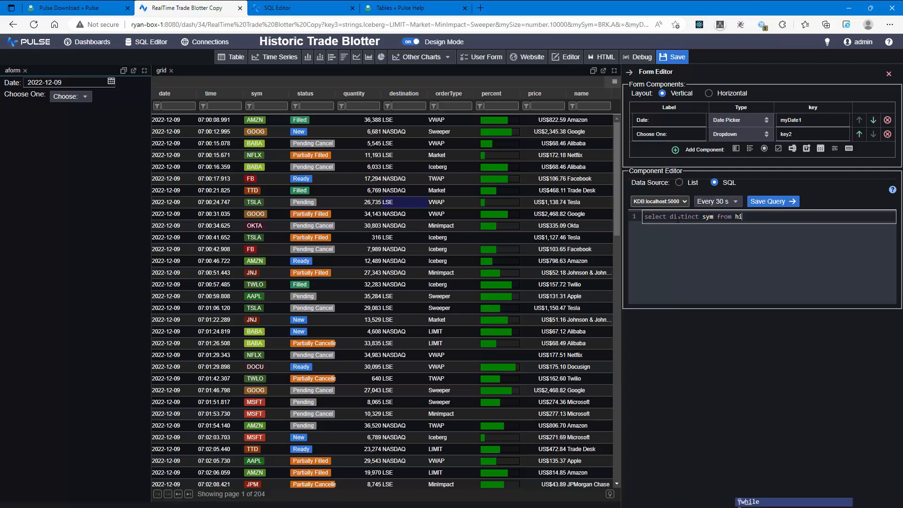
type("stasc")
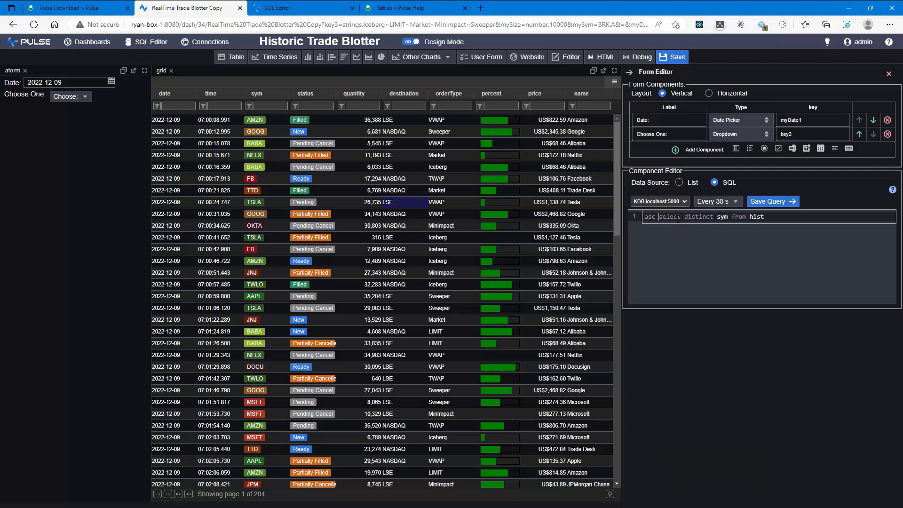
Set the dropdown query to refresh every 30 min and save it
left_click(714, 201)
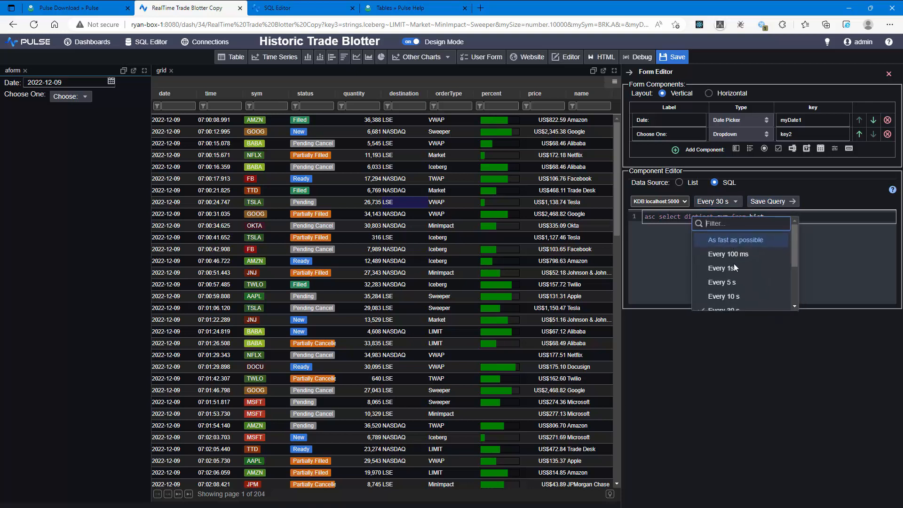
scroll(738, 284, "down", 3)
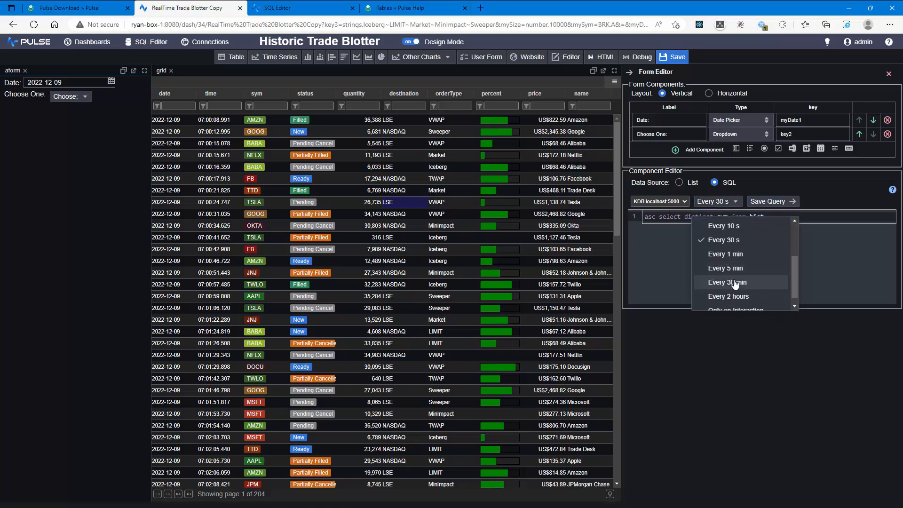
left_click(739, 282)
left_click(775, 202)
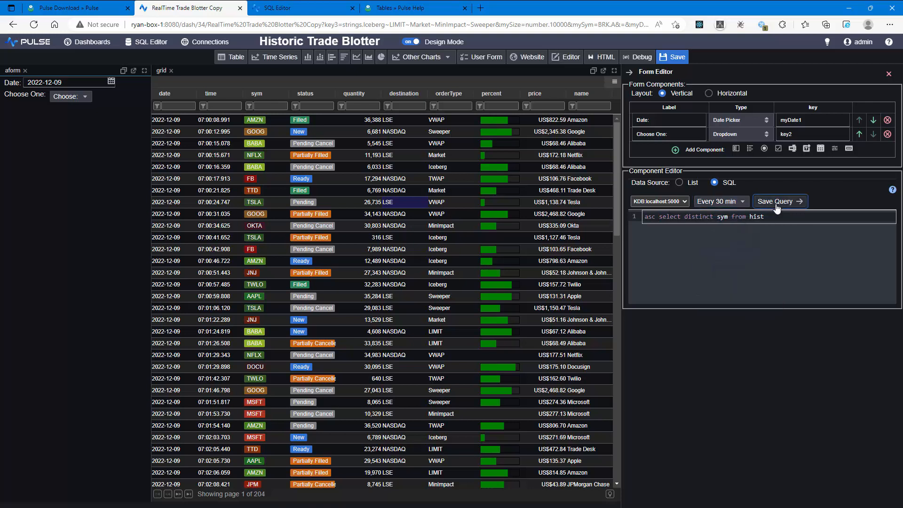
Browse the symbols in the form's dropdown and choose BABA
left_click(86, 97)
scroll(80, 151, "down", 2)
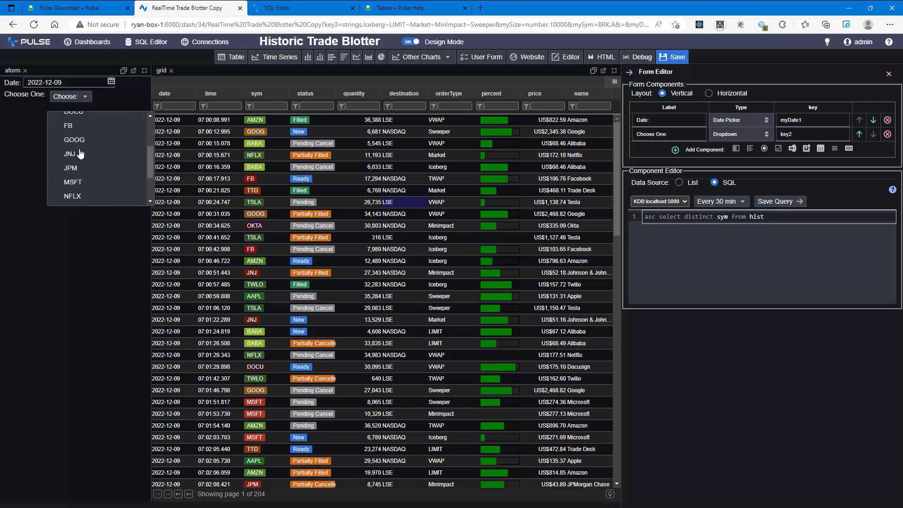
scroll(83, 157, "up", 2)
left_click(86, 163)
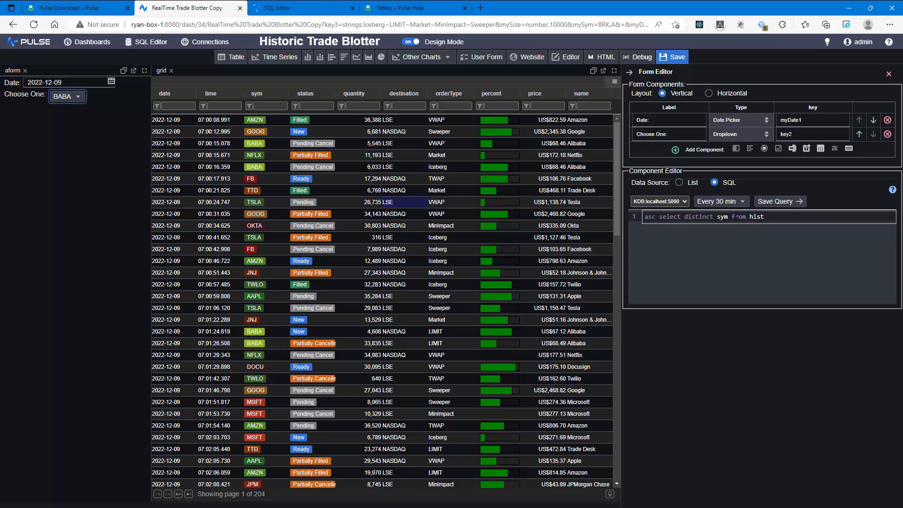
Add a checkboxes component to the form, switch its data source to SQL and set its refresh to every 5 min
left_click(734, 216)
left_click(735, 216)
left_click(778, 148)
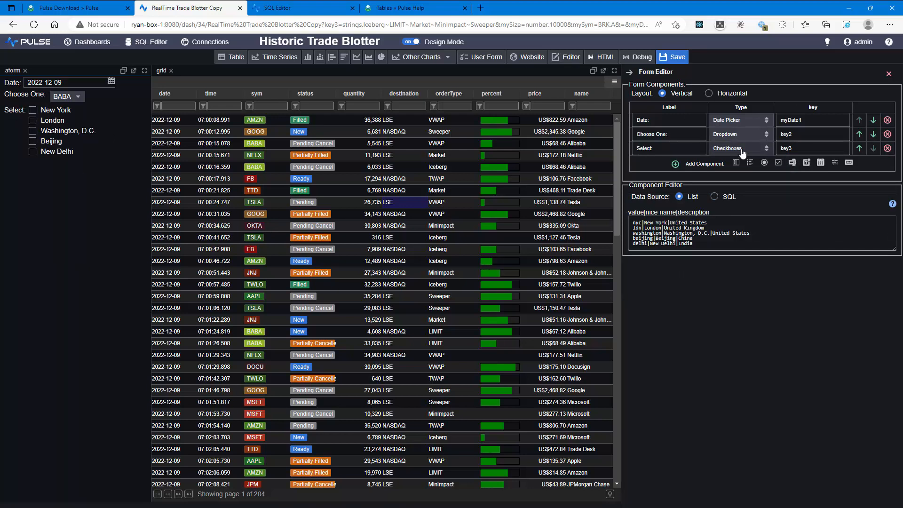
left_click(714, 197)
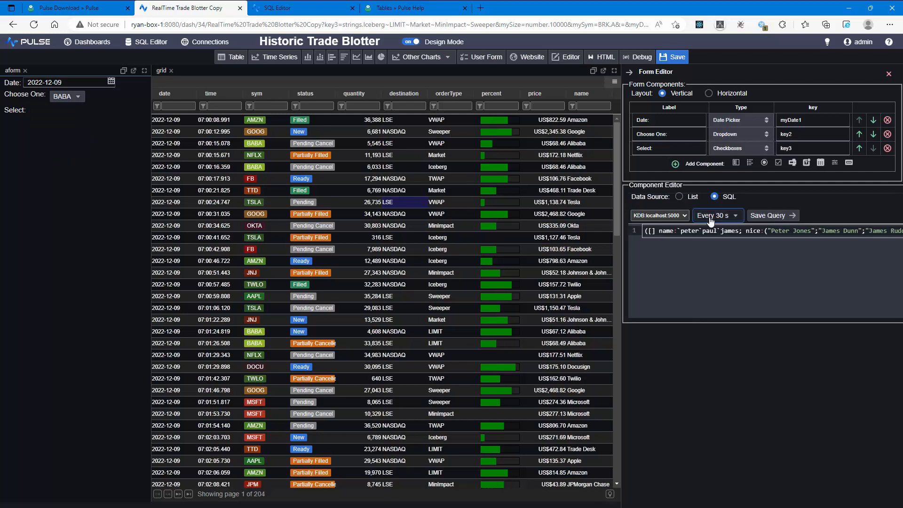
left_click(711, 217)
scroll(729, 282, "down", 3)
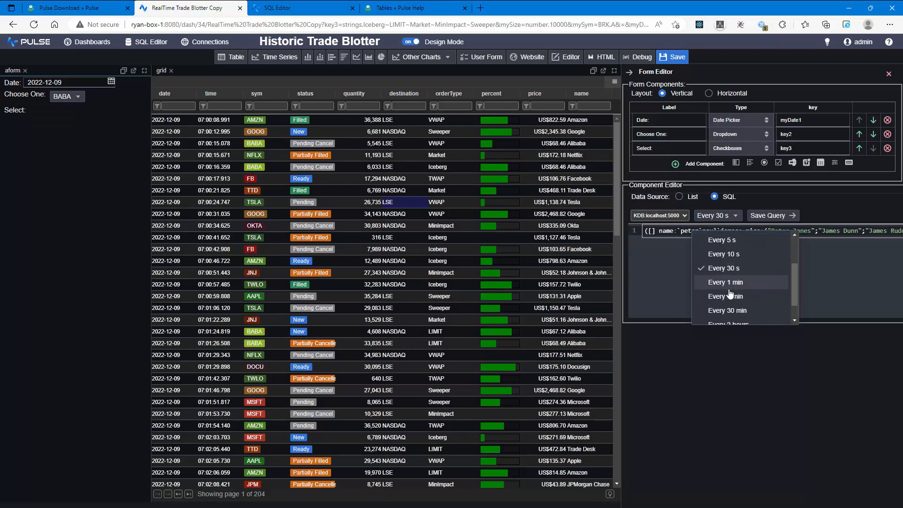
left_click(731, 280)
Replace the checkboxes' query with "asc select distinct orderType from hist" and save it
key("ctrl+a")
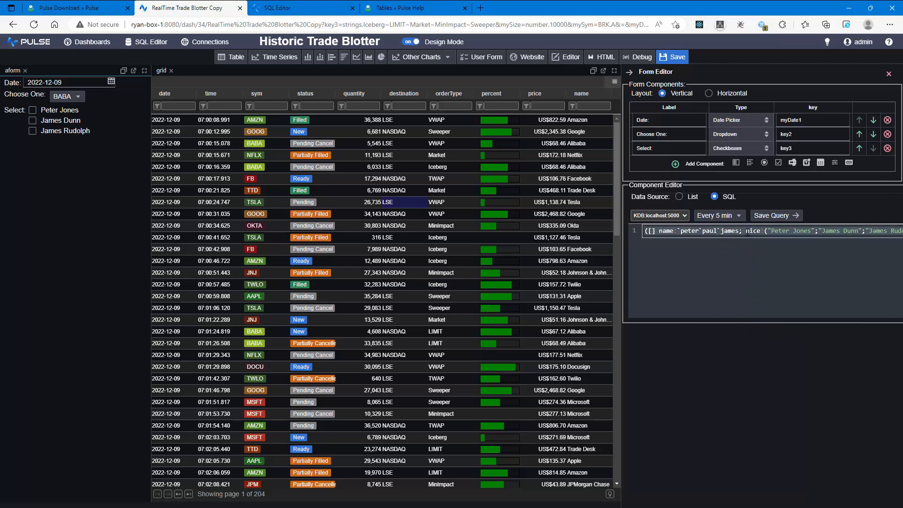
type("asc select distinct sym from hist")
double_click(727, 233)
type("orderTy")
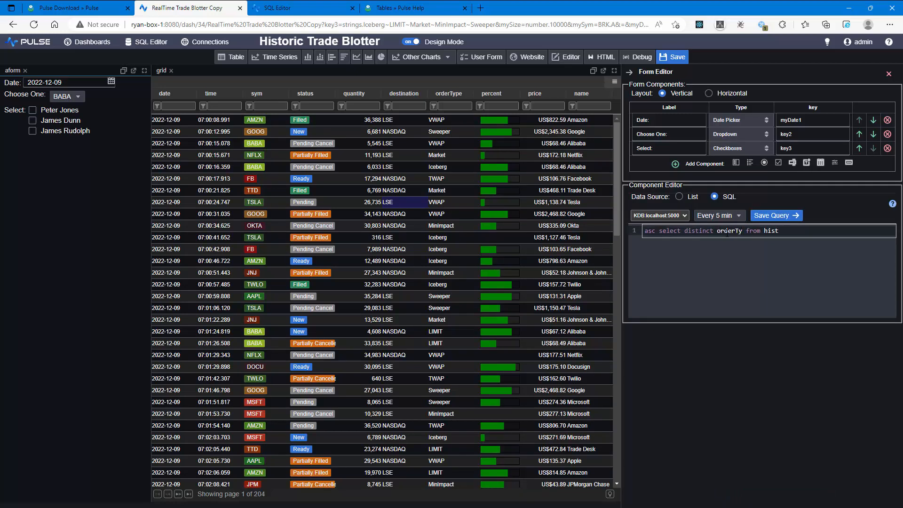
type("pe")
key("ctrl+s")
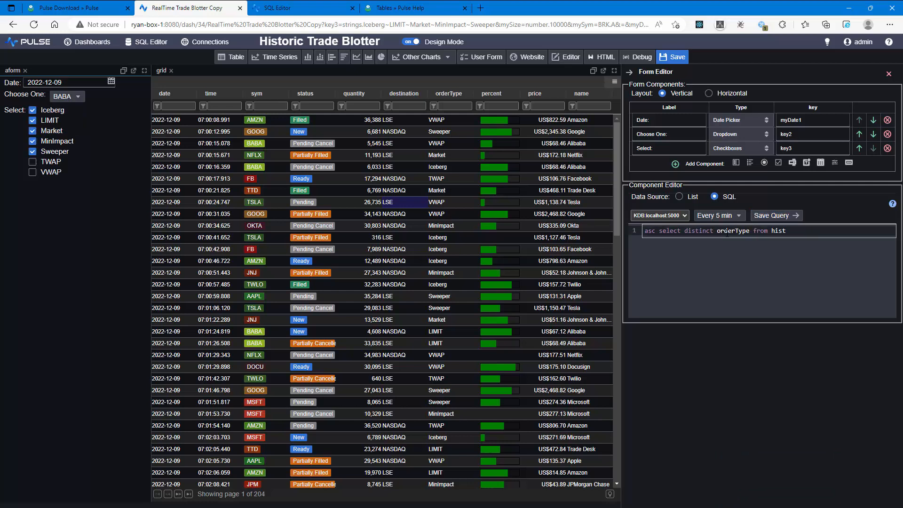
Test the order-type checkboxes by clearing Sweeper and toggling MinImpact and Market off and on
left_click(32, 151)
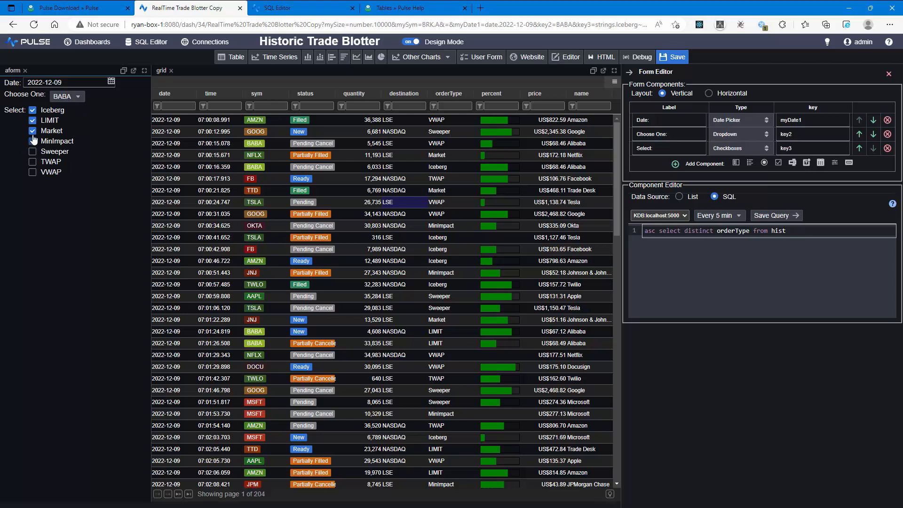
left_click(33, 140)
left_click(32, 131)
left_click(32, 141)
left_click(32, 131)
Rename the dropdown's key to mySym and the checkboxes' key to myOT
left_click(783, 216)
left_click(795, 134)
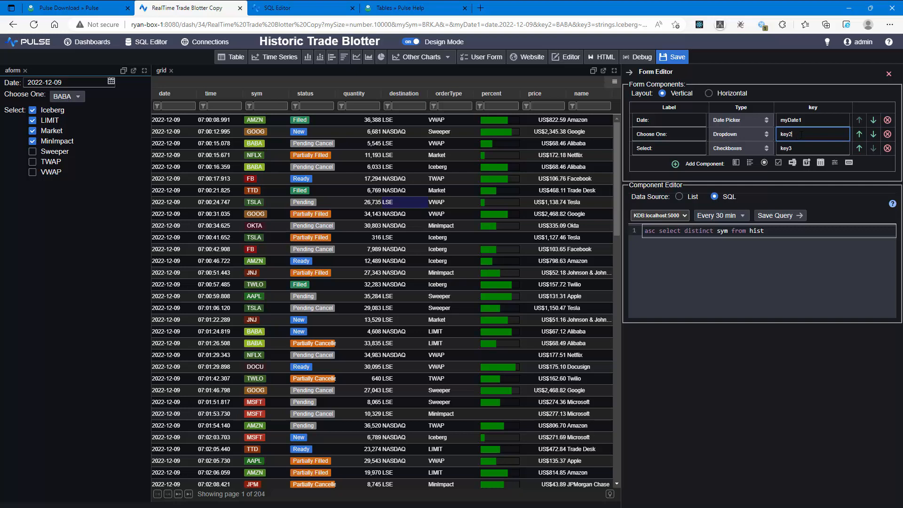
key("ctrl+a")
type("mySym")
key("Return")
left_click(815, 149)
key("ctrl+a")
type("myOT")
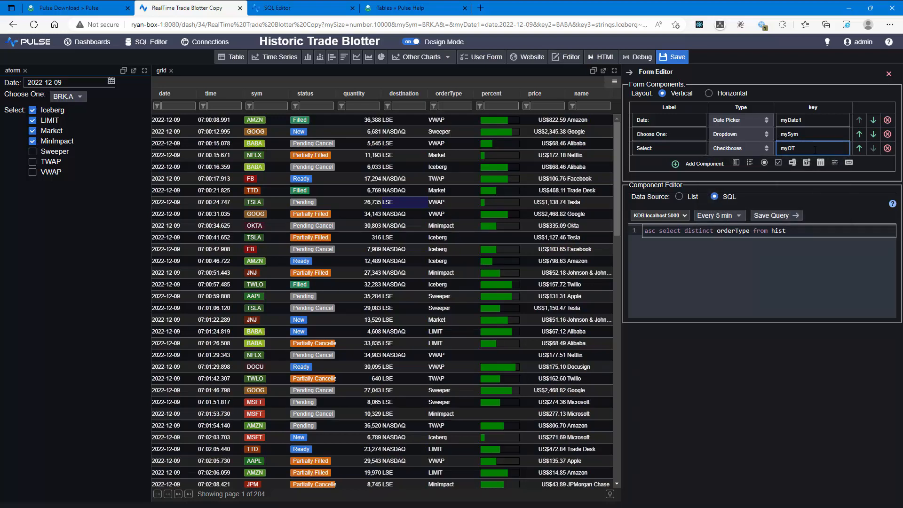
key("Return")
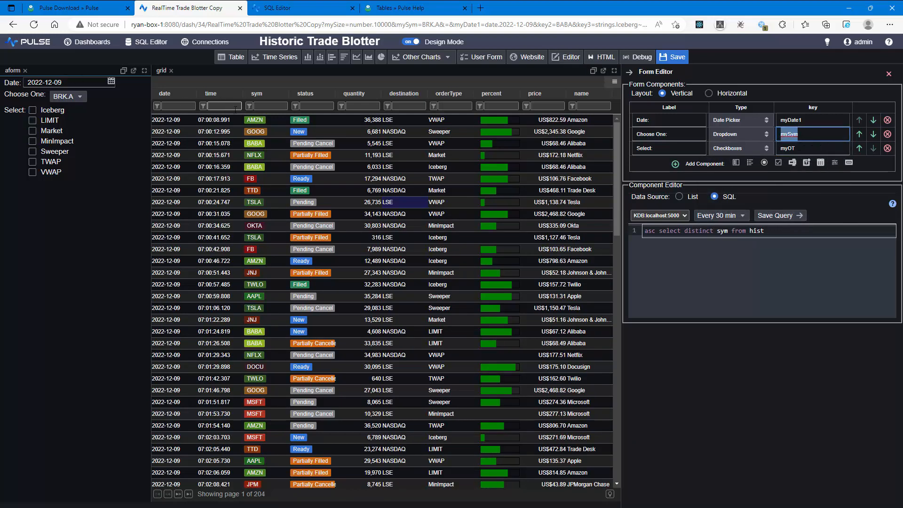
Append the condition ",sym=`$((mySym))" to the grid's query on a new line and save the query
left_click(397, 188)
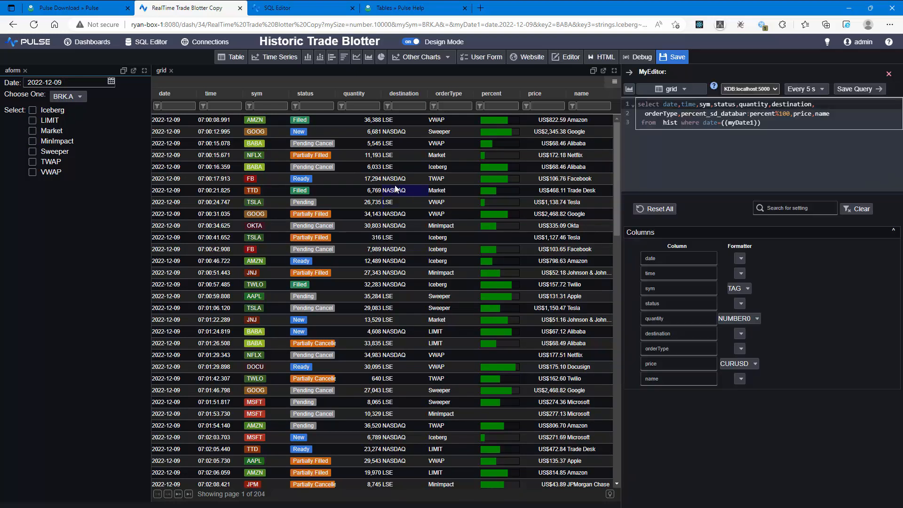
left_click(757, 128)
key("Return")
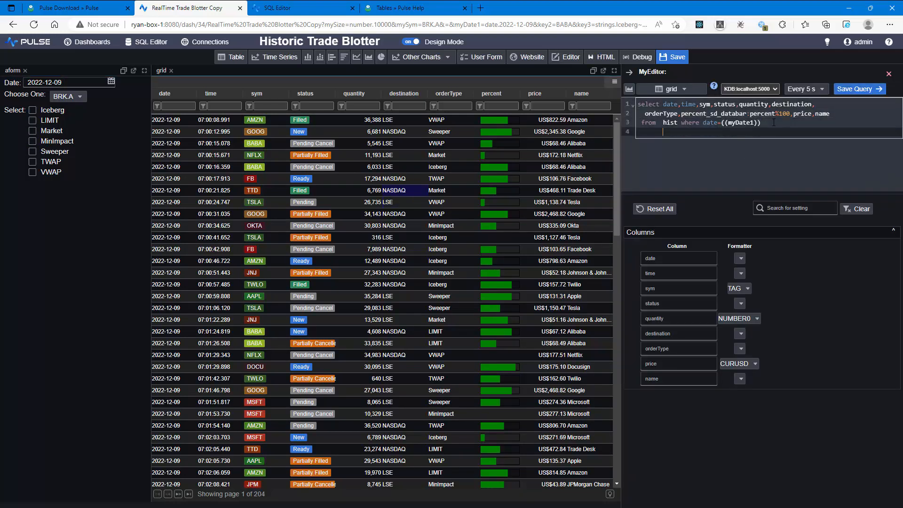
type(",sym=`$((mySym))")
key("ctrl+Return")
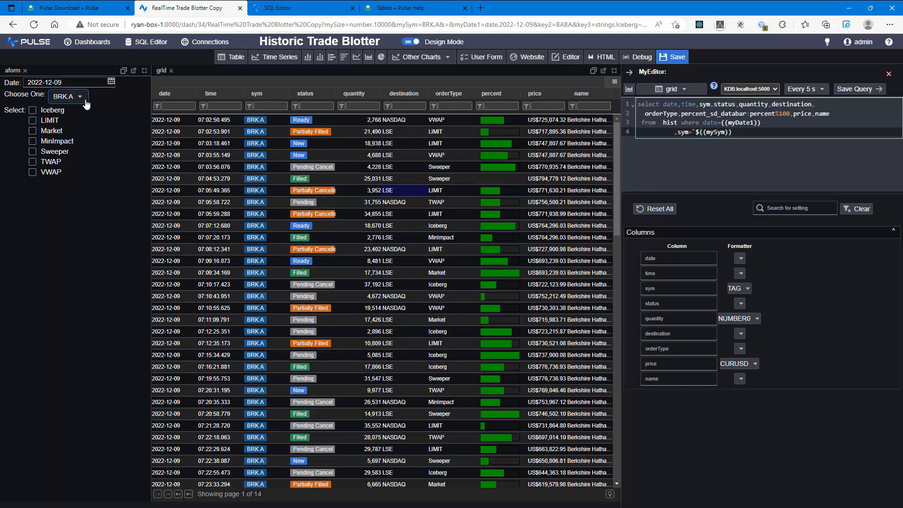
Choose AMZN in the form's dropdown and tick the Iceberg, LIMIT, Market, MinImpact and Sweeper order types
left_click(68, 97)
left_click(83, 151)
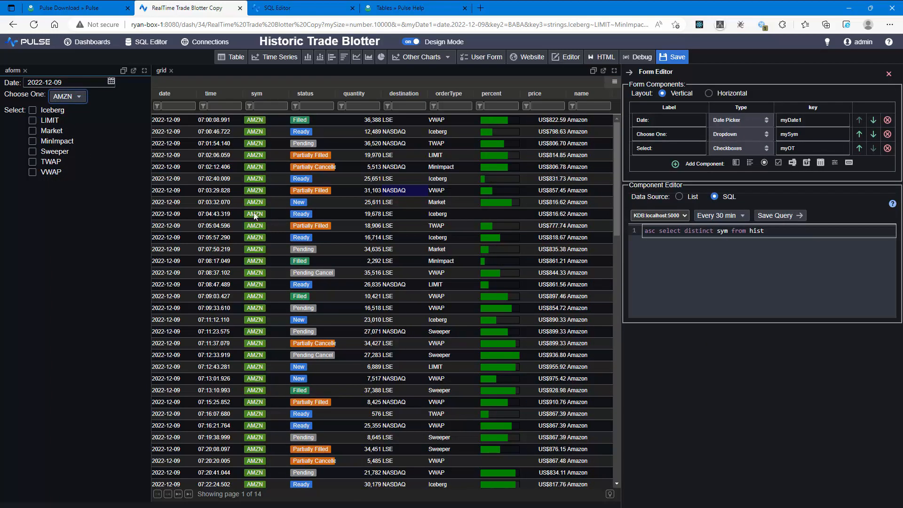
left_click(49, 110)
left_click(49, 135)
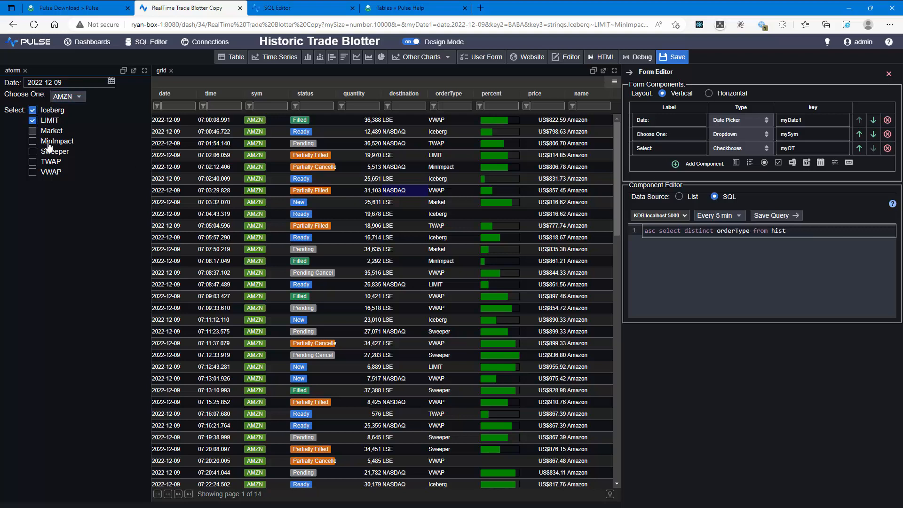
left_click(32, 141)
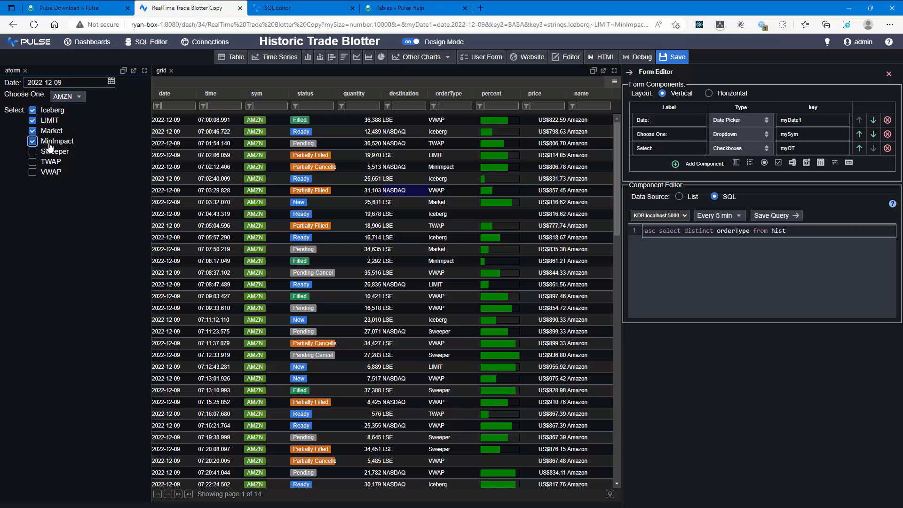
left_click(434, 194)
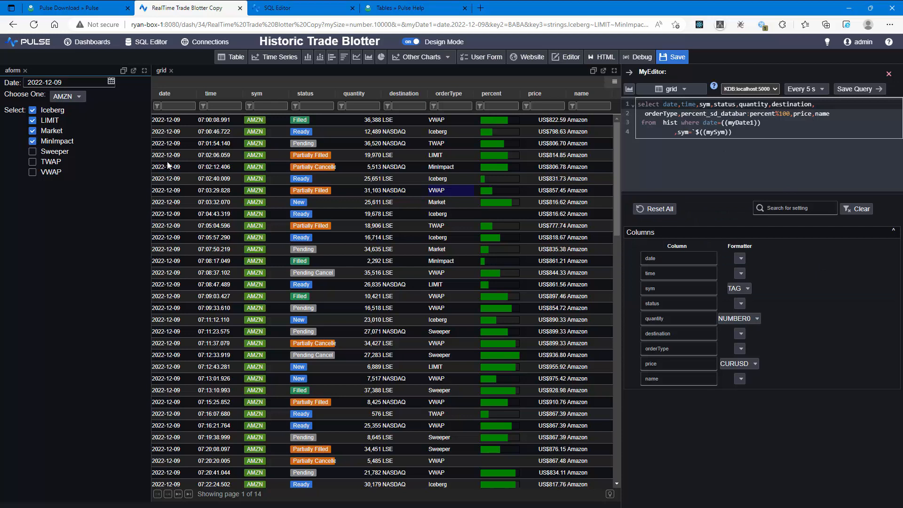
left_click(48, 152)
Append the condition ",orderType in `$((myOT))" to the grid's query on a new line and save the query
left_click(793, 148)
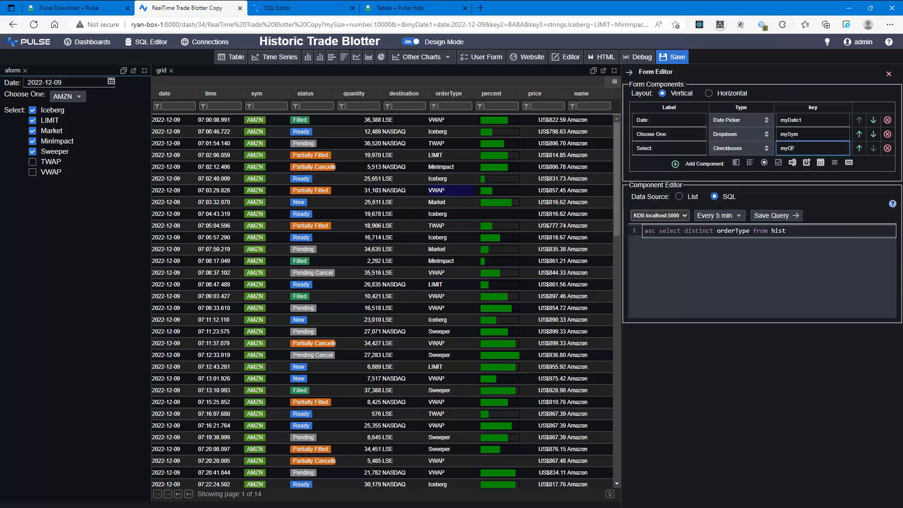
left_click(435, 203)
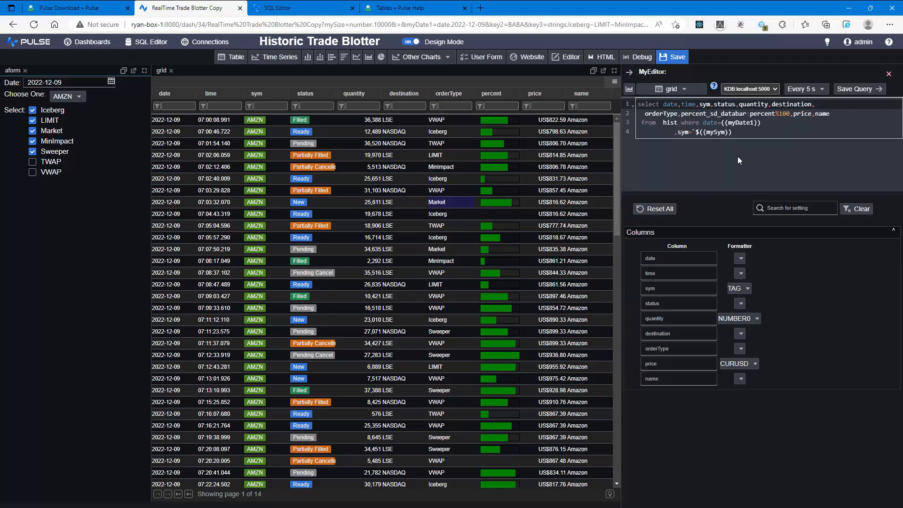
left_click(745, 134)
key("Return")
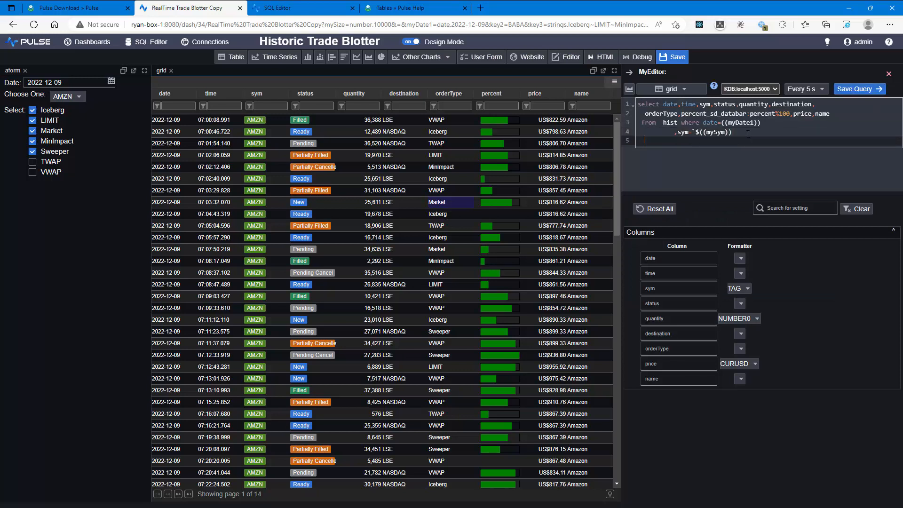
type(",orderType in `$((myOT))")
left_click(854, 90)
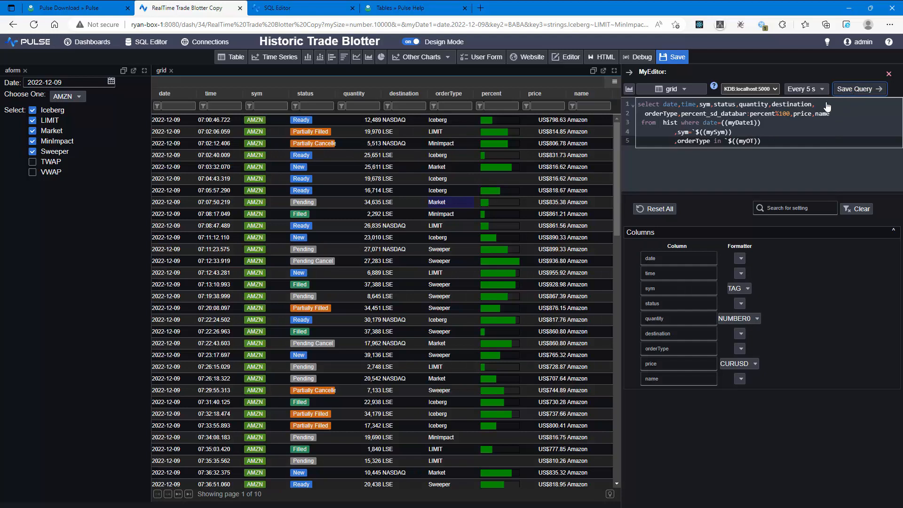
Test the order-type filter by toggling checkboxes, leaving Iceberg, LIMIT, Market, MinImpact and VWAP ticked
left_click(33, 172)
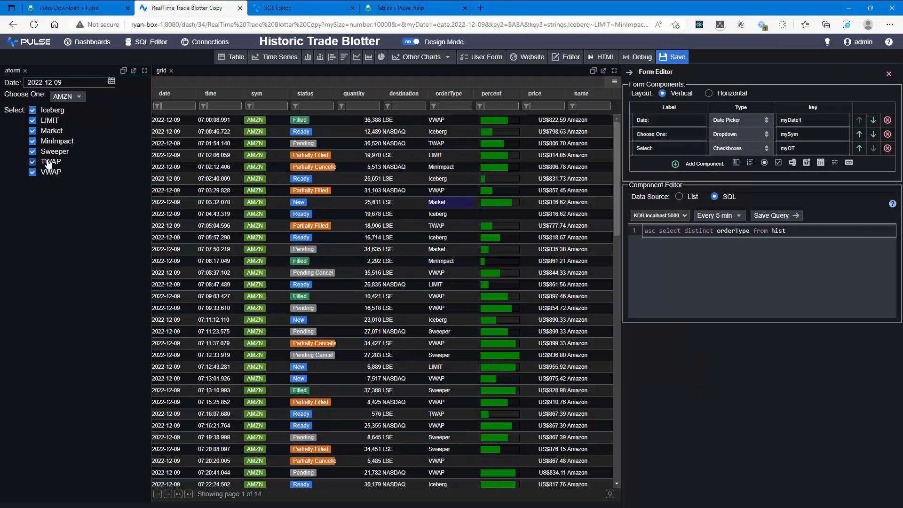
left_click(53, 151)
left_click(50, 141)
left_click(52, 130)
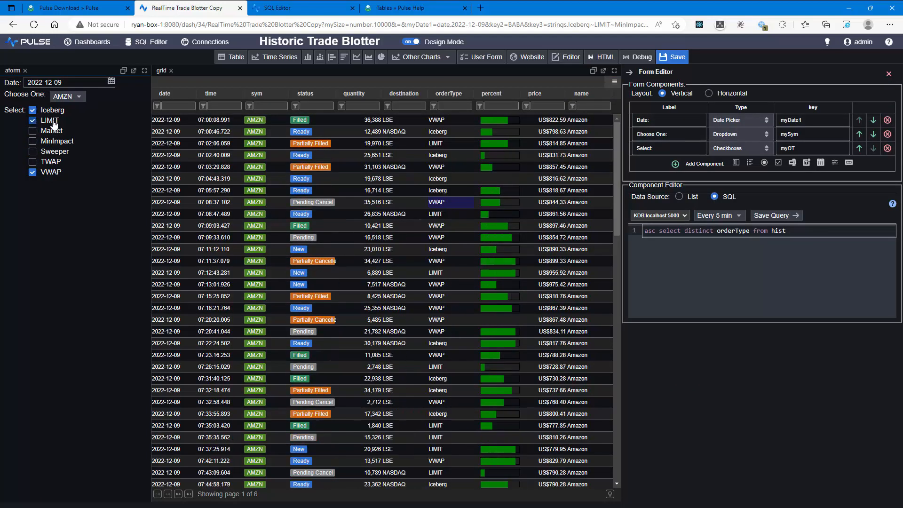
left_click(55, 121)
left_click(50, 121)
left_click(51, 130)
left_click(53, 146)
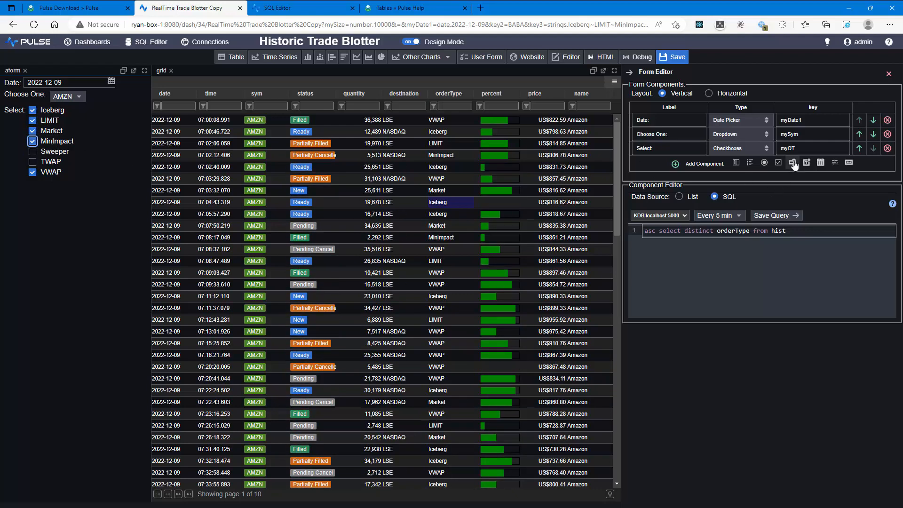
Add a slider to the form with the key mySize and a maximum of 50000
left_click(835, 164)
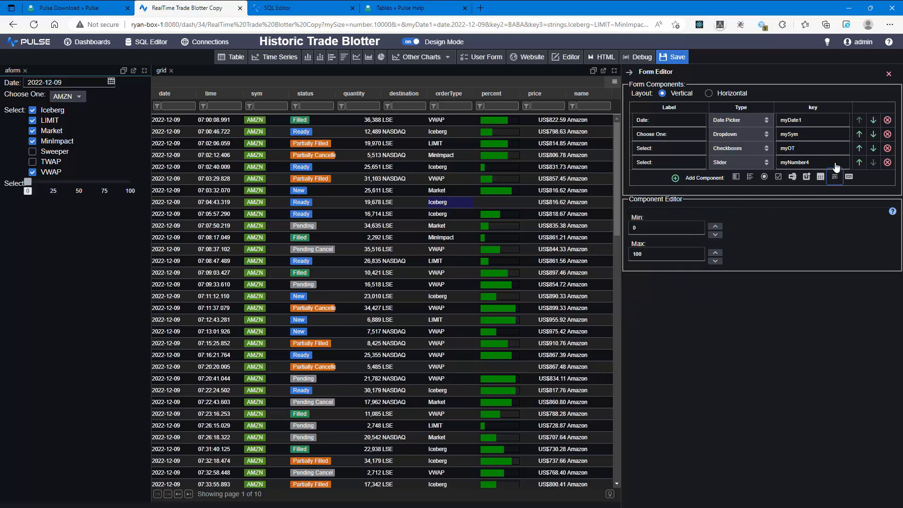
double_click(805, 163)
type("mySize")
double_click(653, 252)
type("50")
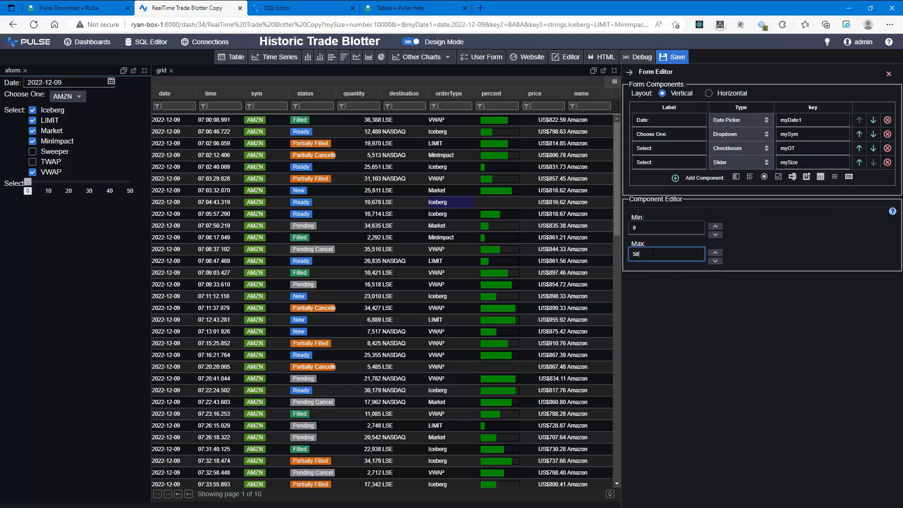
type("000")
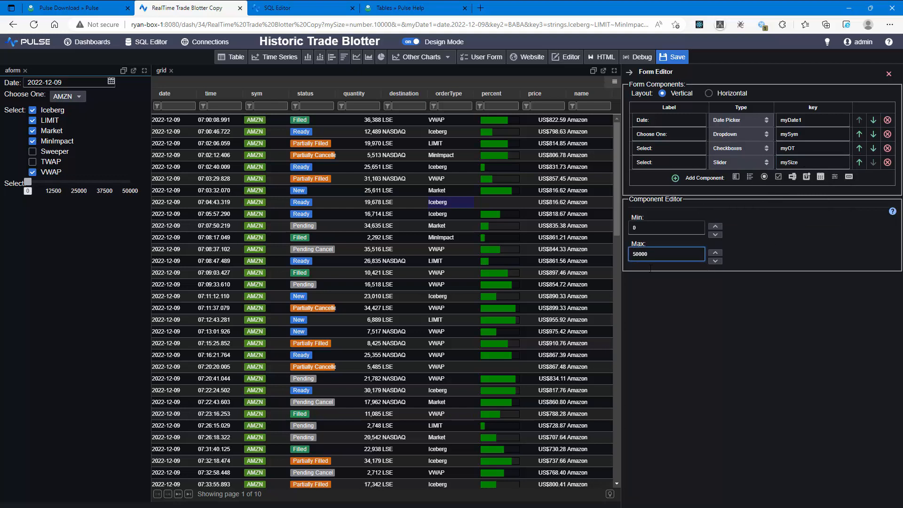
Append the condition ",quantity>((mySize))" to the grid's query on a new line and save the query
double_click(830, 162)
left_click(436, 215)
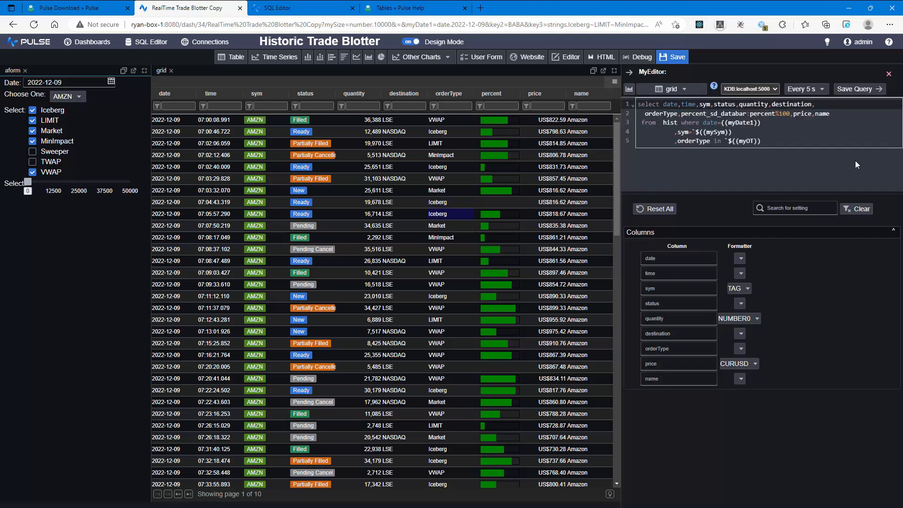
left_click(799, 141)
key("Return")
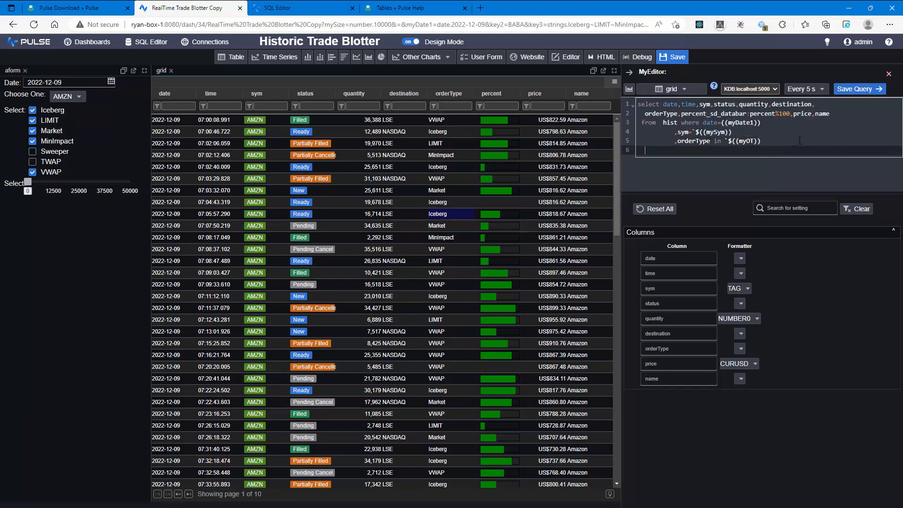
type(",quantity>((mySize))")
left_click(859, 89)
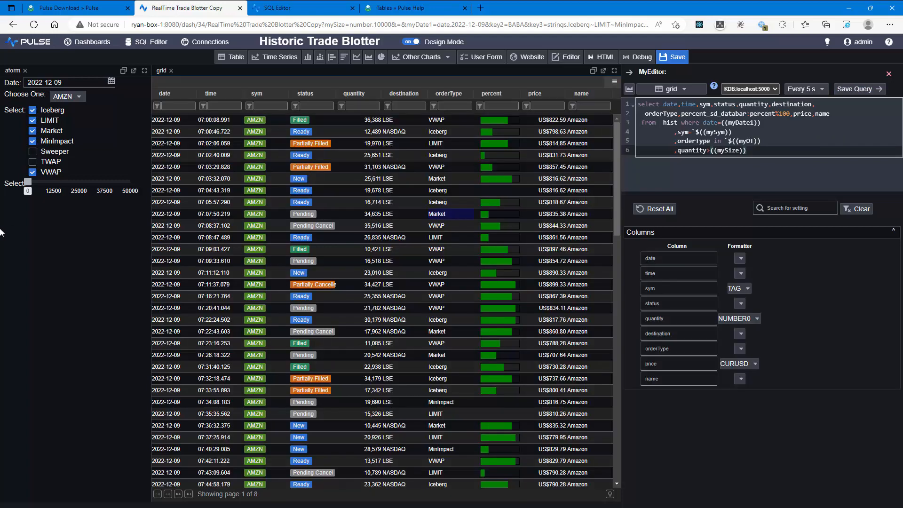
Save the dashboard with the size slider at 0 and reopen Historic Trade Blotter from the dashboards overview
mouse_move(28, 181)
left_mouse_down()
mouse_move(121, 181)
mouse_move(27, 181)
left_mouse_up()
left_click(672, 57)
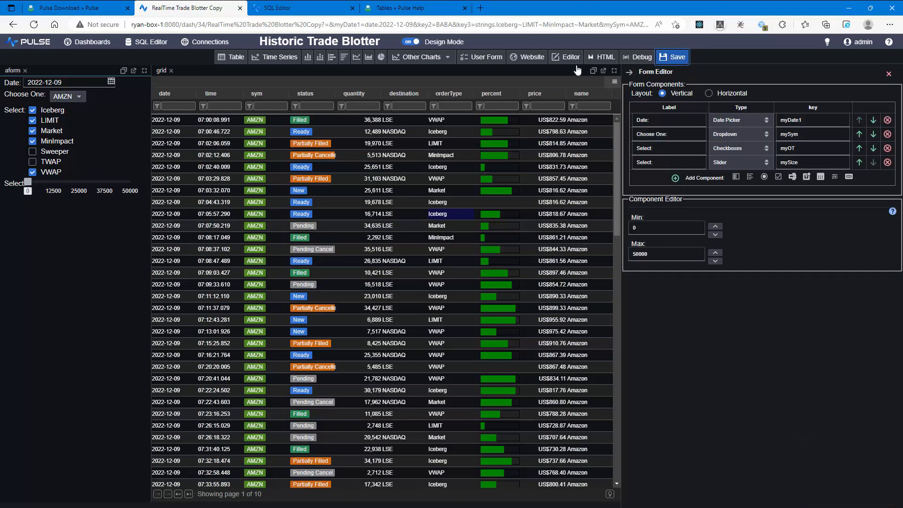
left_click(89, 43)
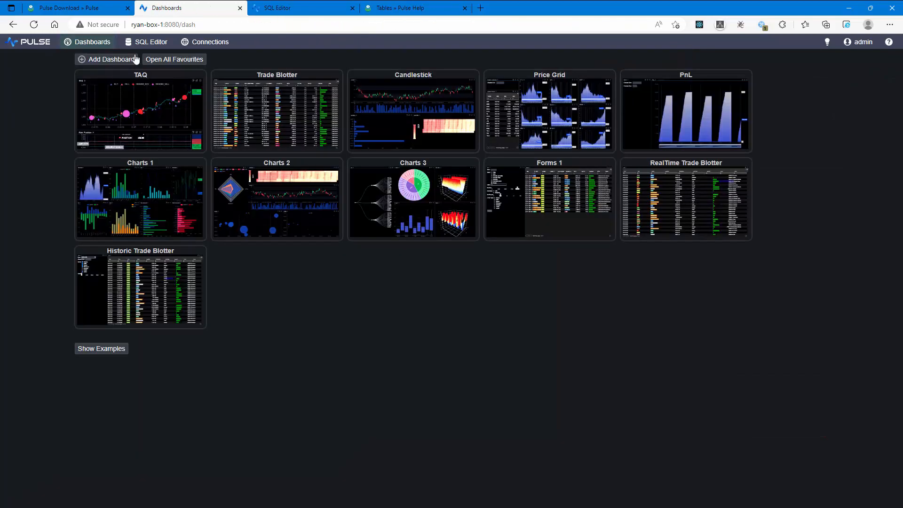
left_click(153, 280)
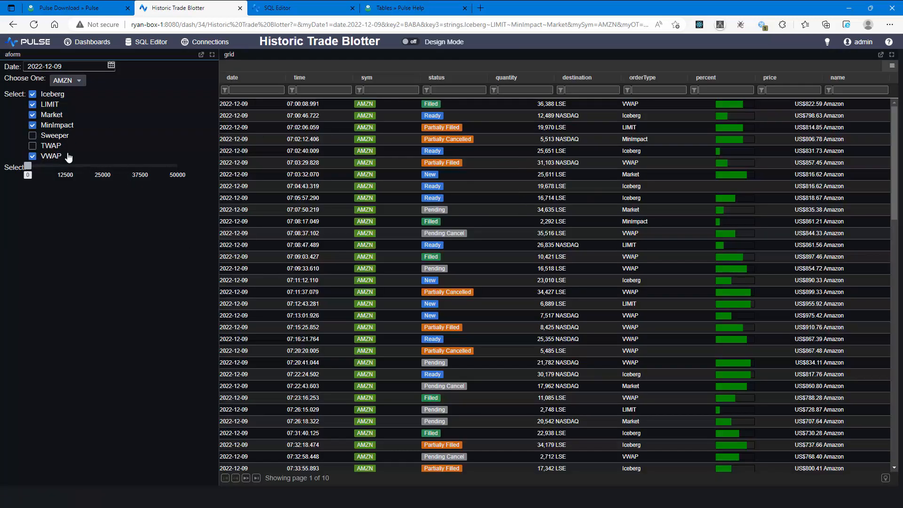
Filter the blotter by setting the size slider to 15000 and choosing JPM in the dropdown
left_click_drag(28, 166, 72, 167)
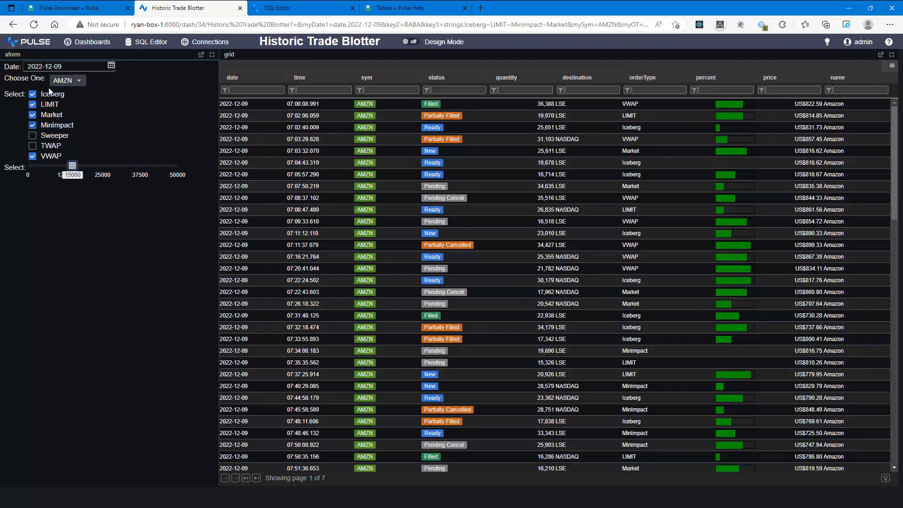
left_click(60, 81)
scroll(77, 157, "down", 1)
left_click(79, 158)
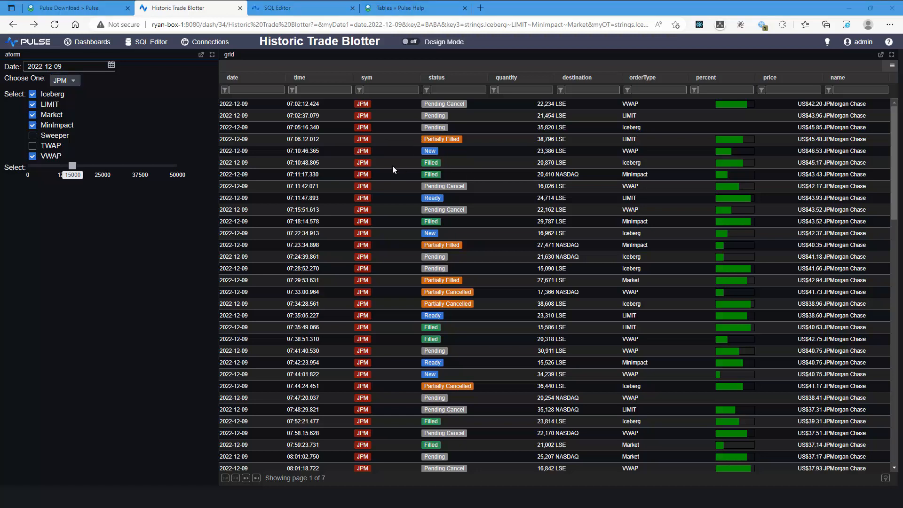
Filter the blotter to the Iceberg, Sweeper and VWAP order types, keeping the size slider at 15000
mouse_move(70, 168)
left_mouse_down()
mouse_move(151, 168)
mouse_move(72, 167)
left_mouse_up()
left_click(47, 135)
left_click(47, 125)
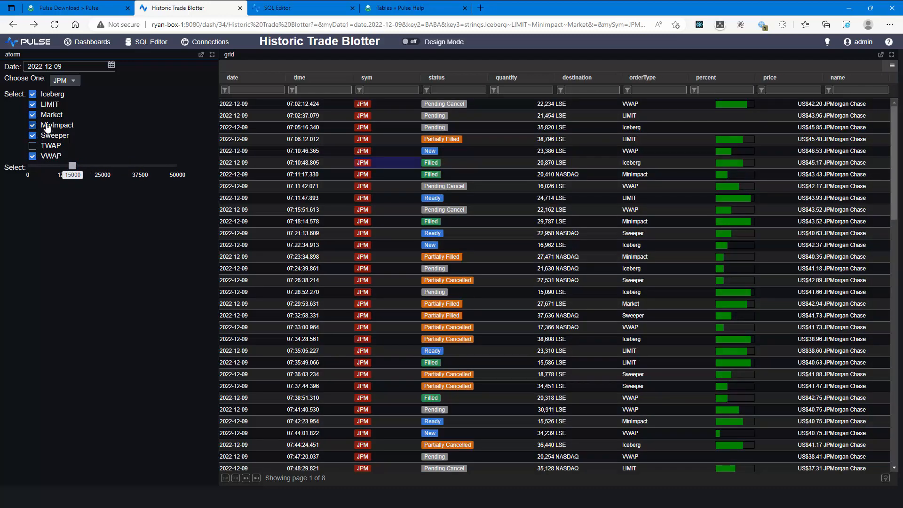
left_click(47, 115)
left_click(45, 106)
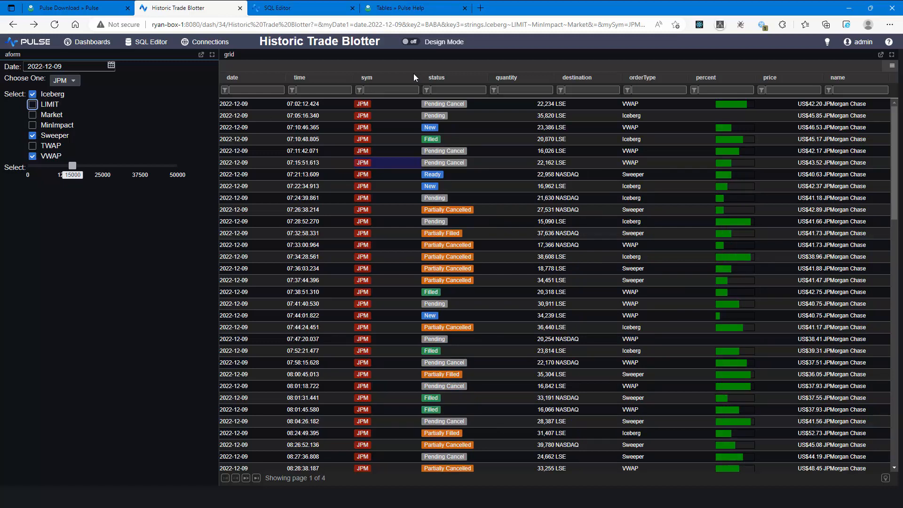
Add a Submit component to the form in design mode, and append ((submit_5)) on a new line of the grid's query and save the query
left_click(408, 42)
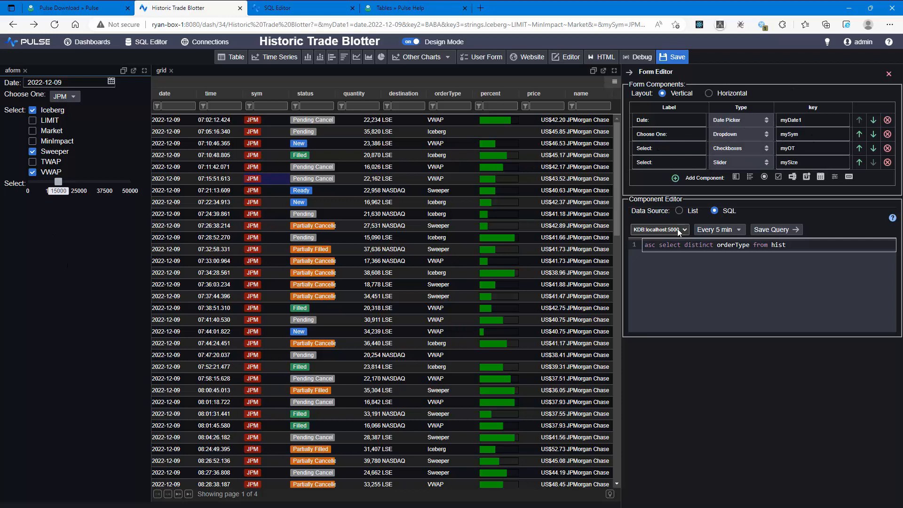
left_click(849, 177)
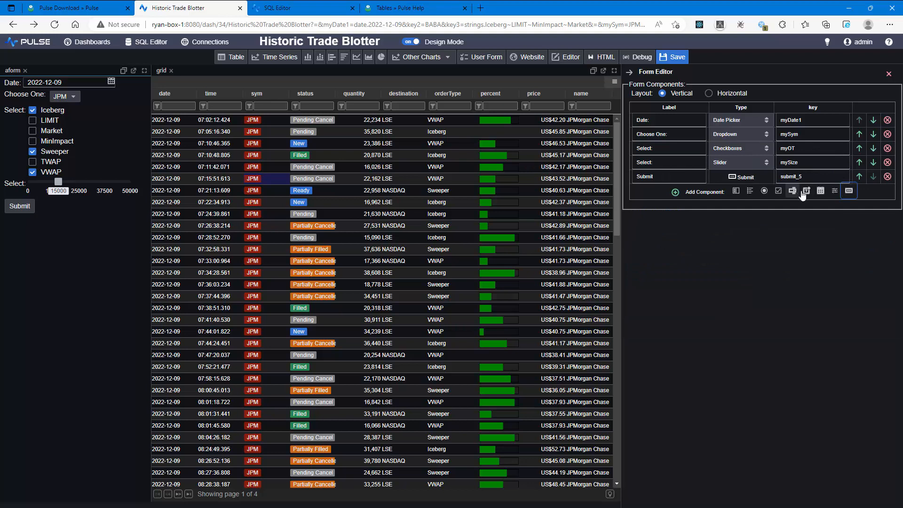
left_click(336, 214)
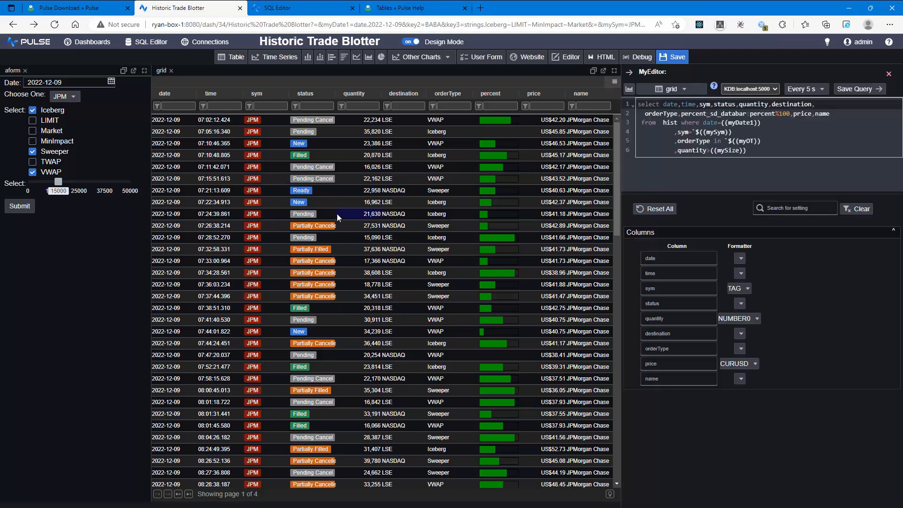
left_click(797, 153)
key("Return")
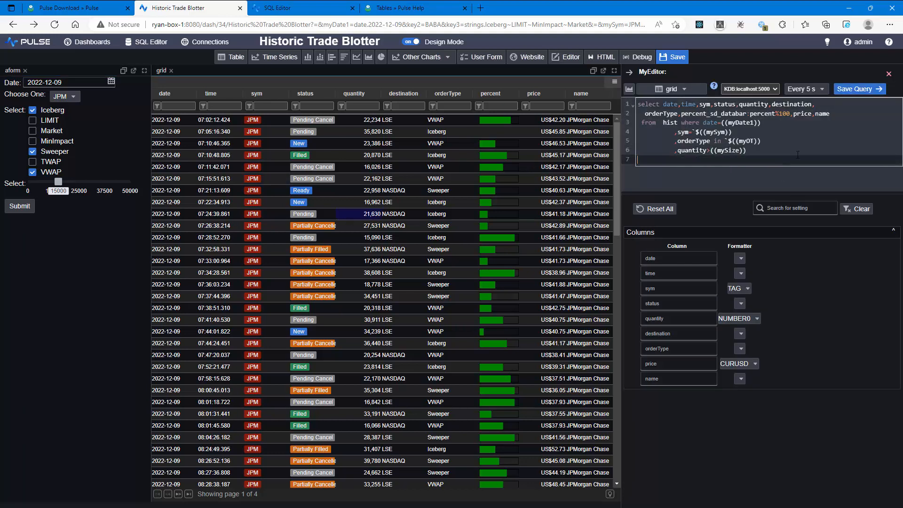
type("((submit_5))")
left_click(860, 90)
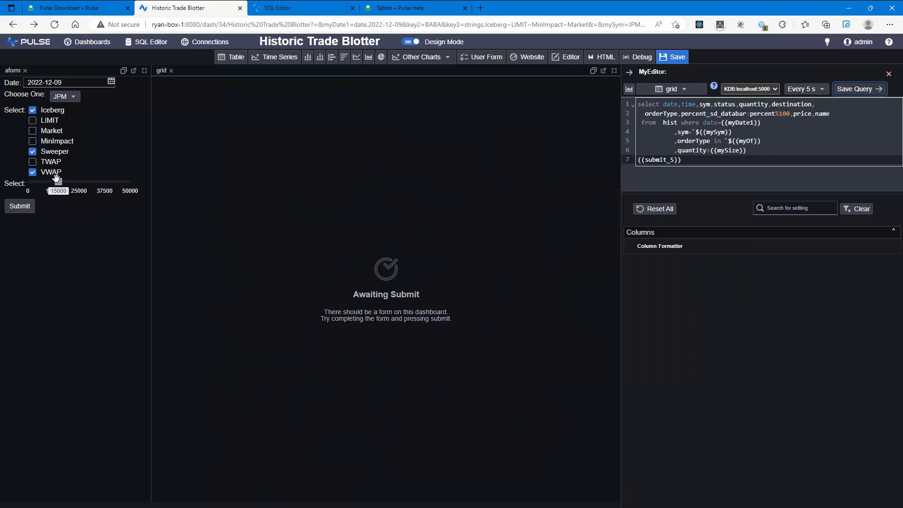
Select the Iceberg, LIMIT, Market, MinImpact and VWAP order types with the size slider at 5000, and submit the form
left_click_drag(58, 182, 94, 182)
left_click(55, 152)
left_click(49, 142)
left_click(49, 131)
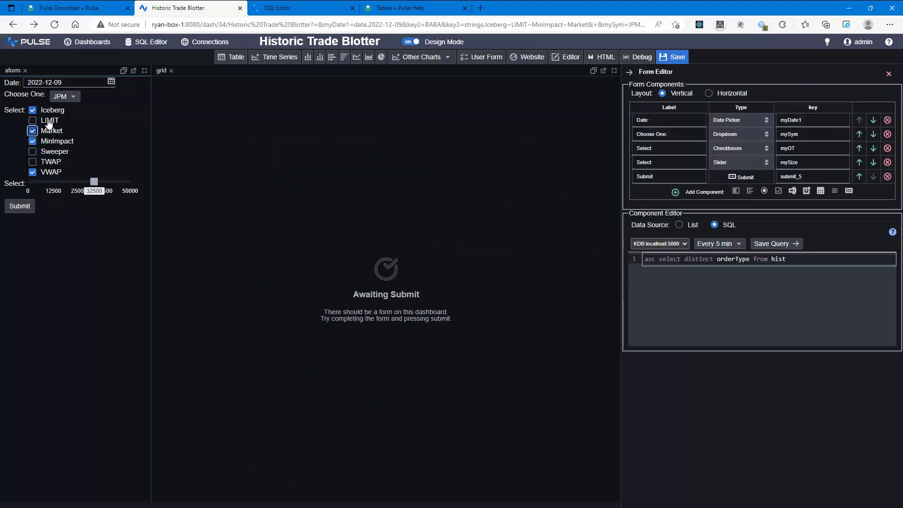
left_click(49, 121)
left_click_drag(94, 182, 38, 181)
left_click(20, 207)
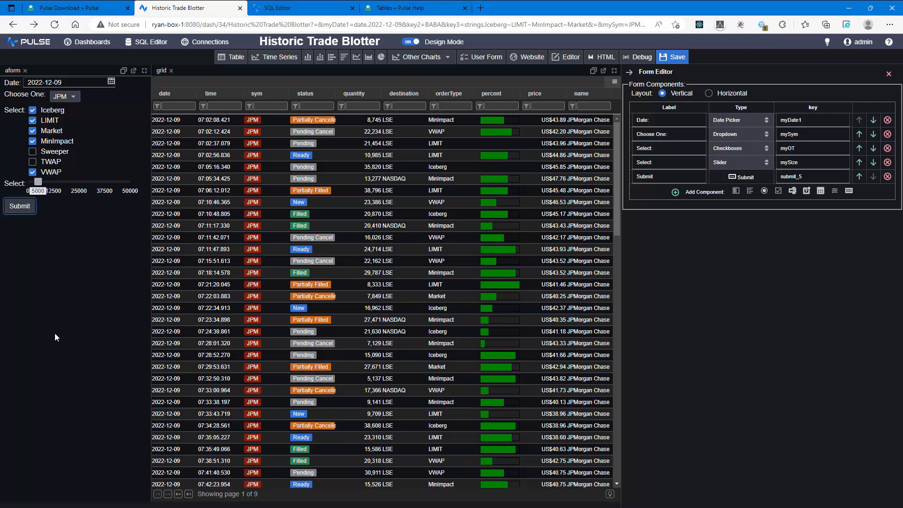
Create a new dashboard from the dashboards overview, open it for editing and add a time series chart
left_click(77, 43)
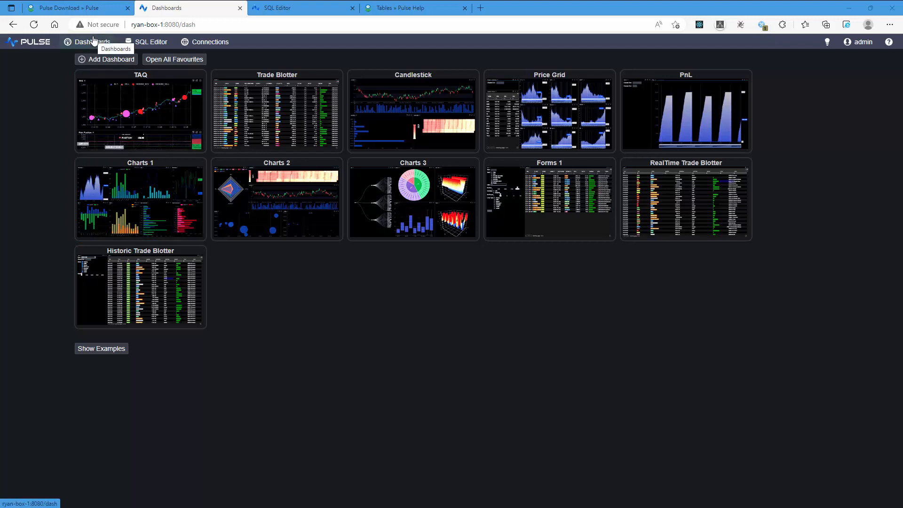
left_click(97, 60)
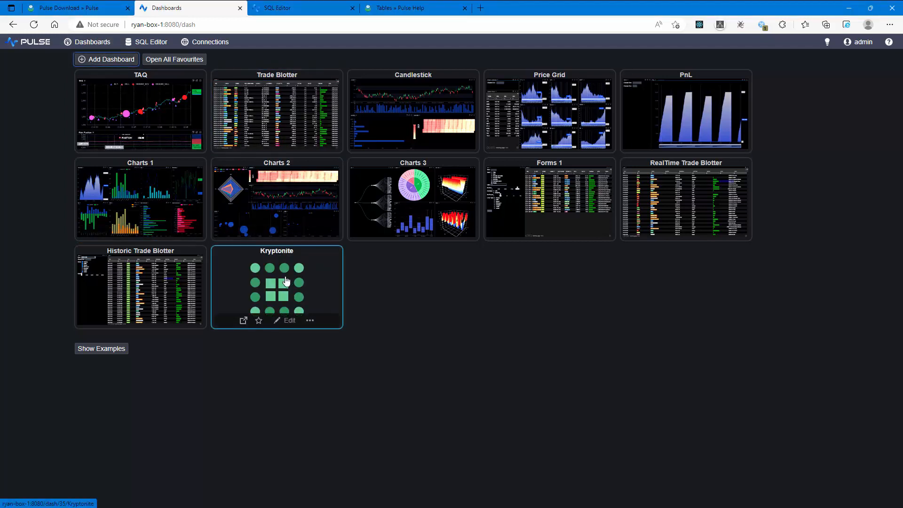
left_click(288, 321)
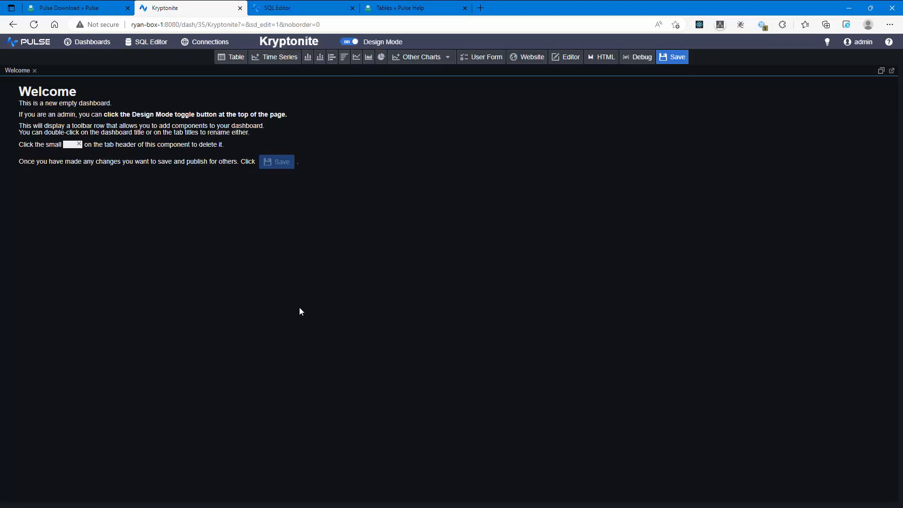
left_click(277, 59)
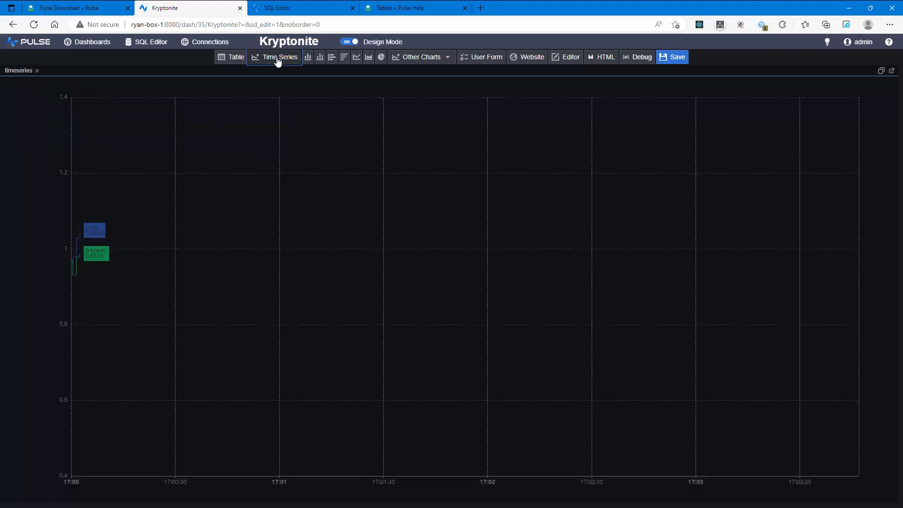
Replace the time series chart's query with "select time,price from trades where sym=`FB" and run it
left_click(540, 213)
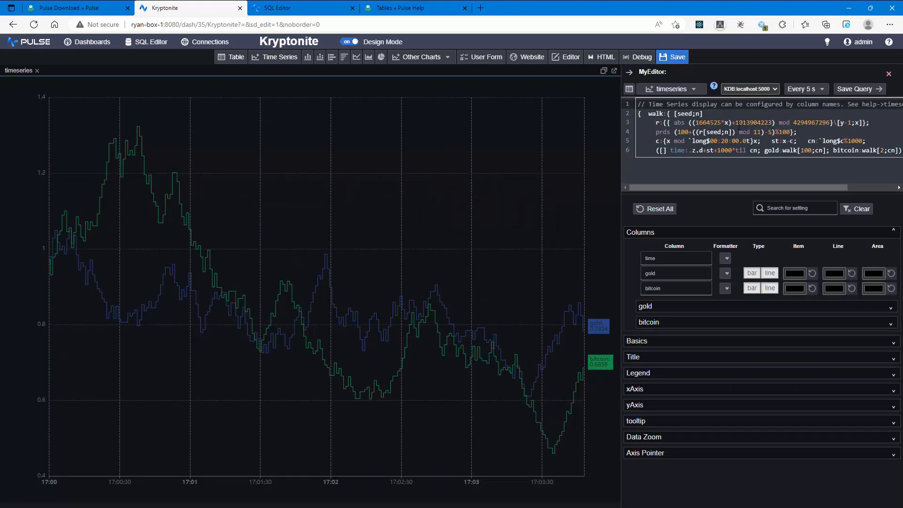
left_click(721, 118)
key("ctrl+a")
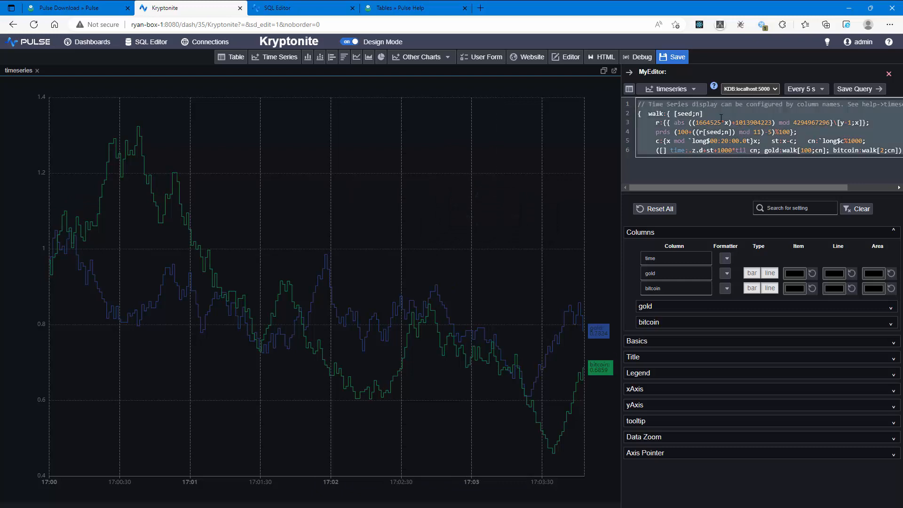
type("select")
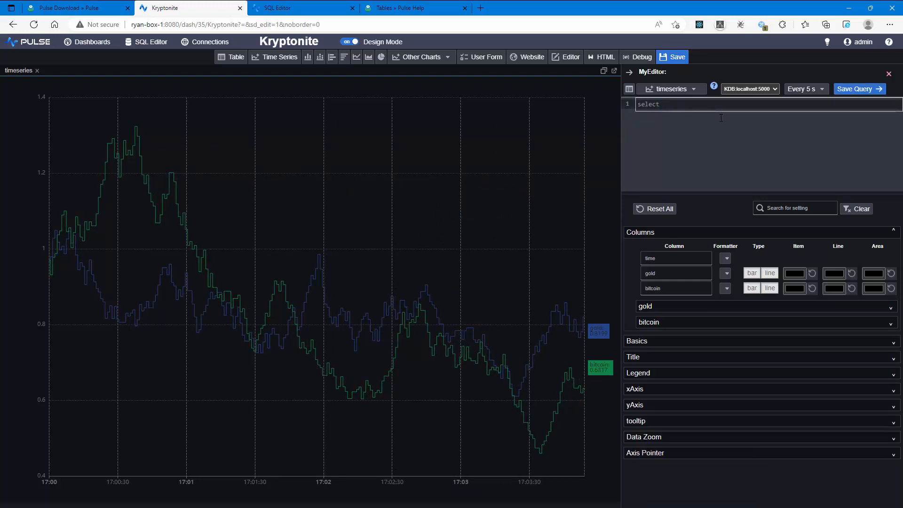
type(" time,price fro")
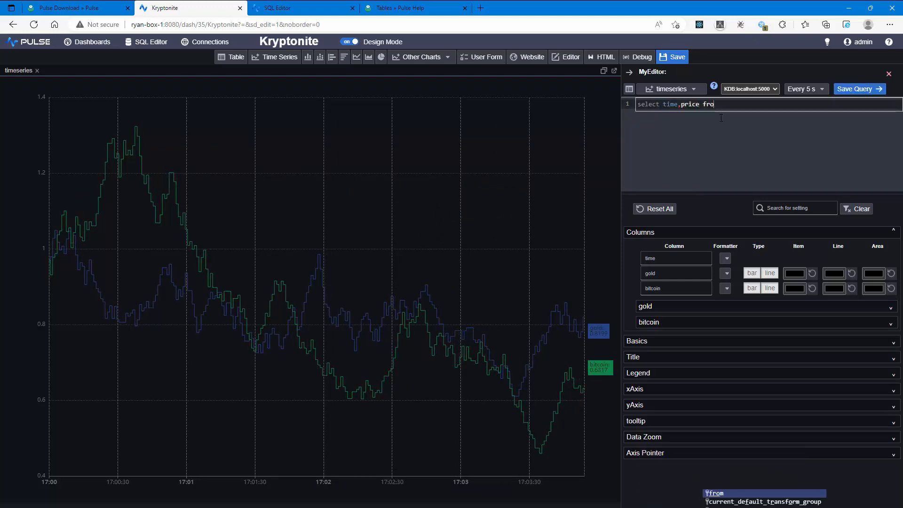
type("m trades where")
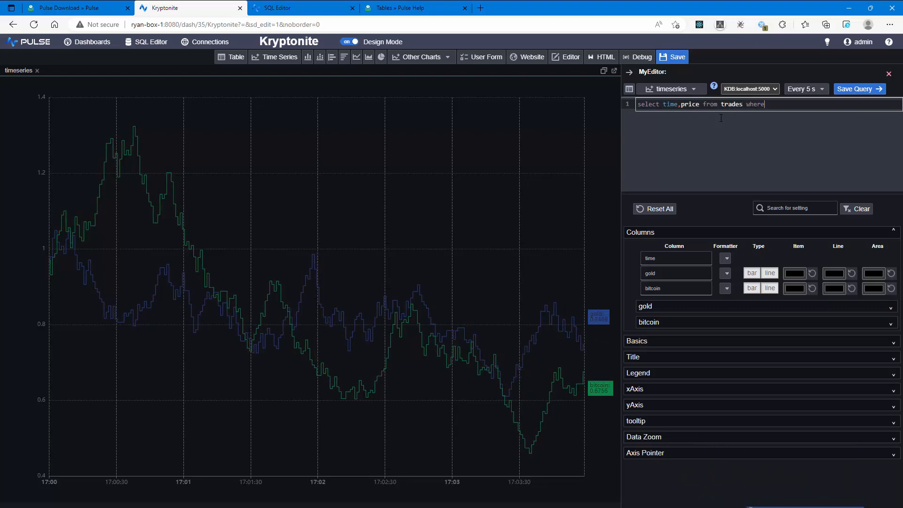
type(" sym=`FB")
key("ctrl+Return")
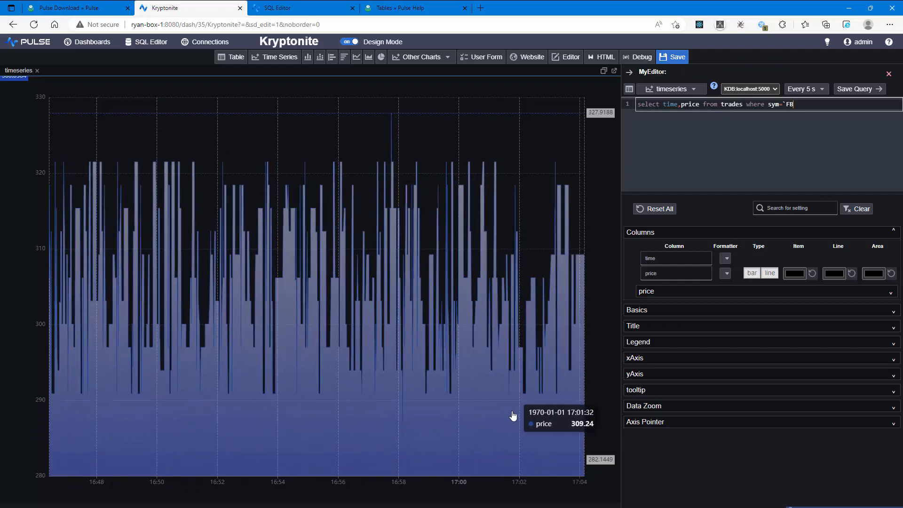
Prefix the chart's query with "`time xasc" to sort by time, run it, and rename the chart FB
key("Home")
type("`")
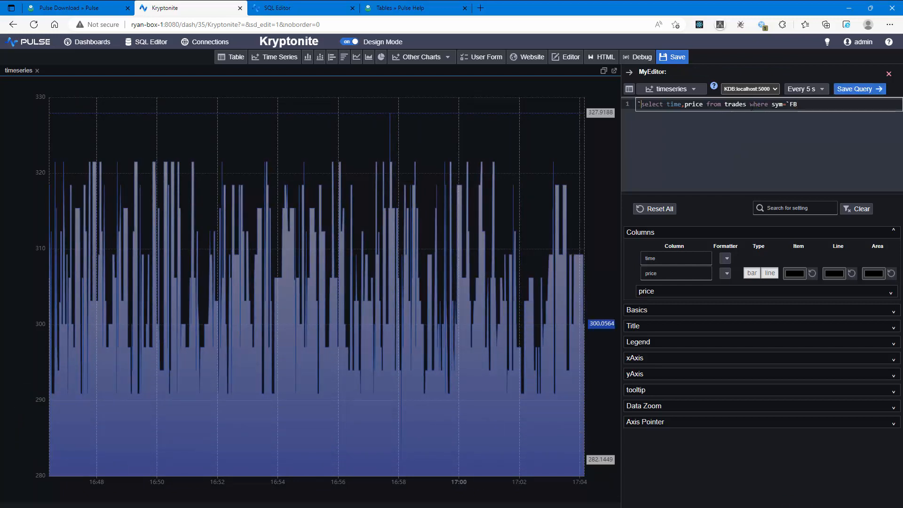
type("time xa")
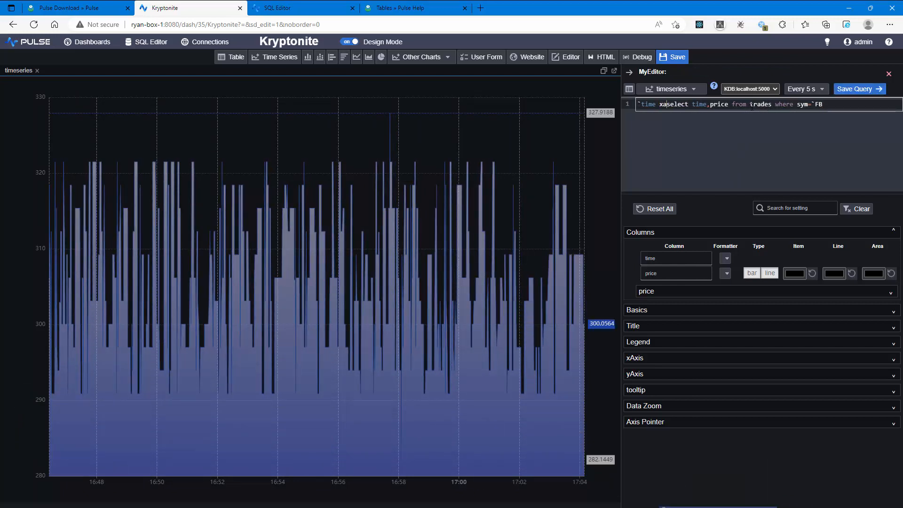
type("sc")
key("ctrl+Return")
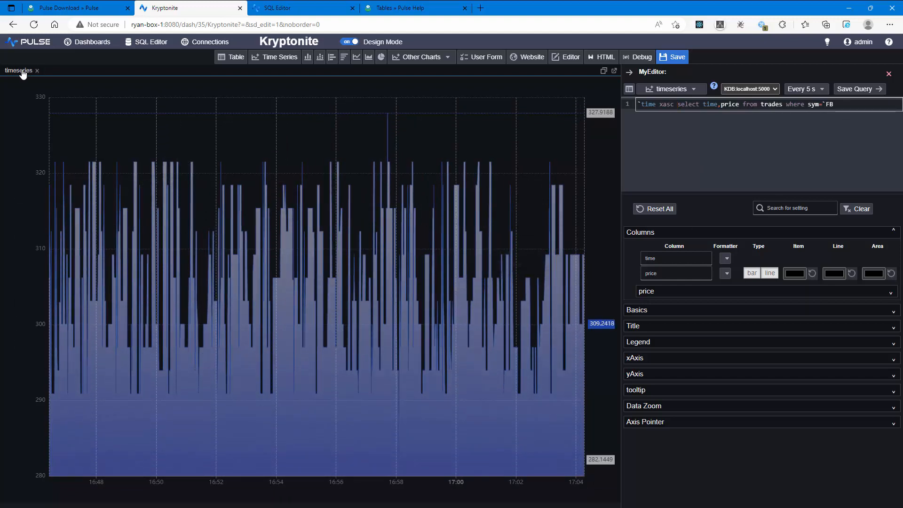
type("FB")
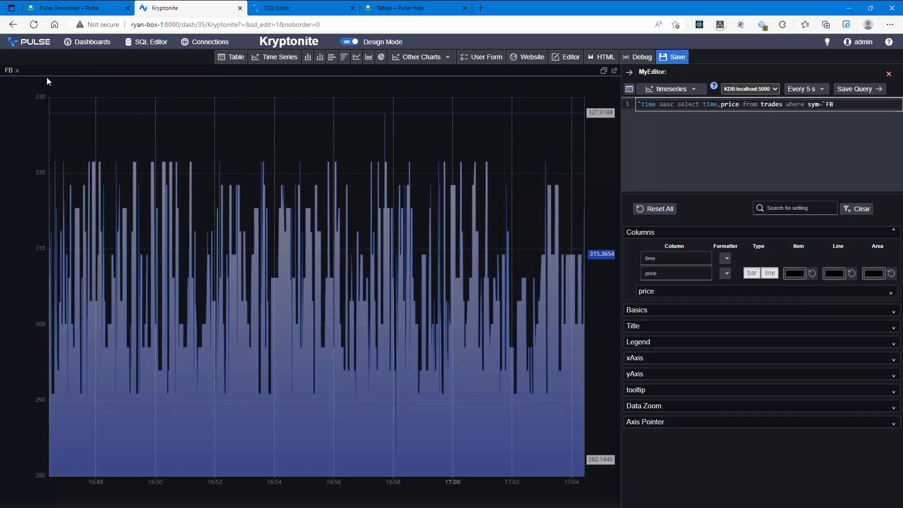
Copy the FB chart's query and add a second time series chart to the right of it
triple_click(834, 104)
key("ctrl+c")
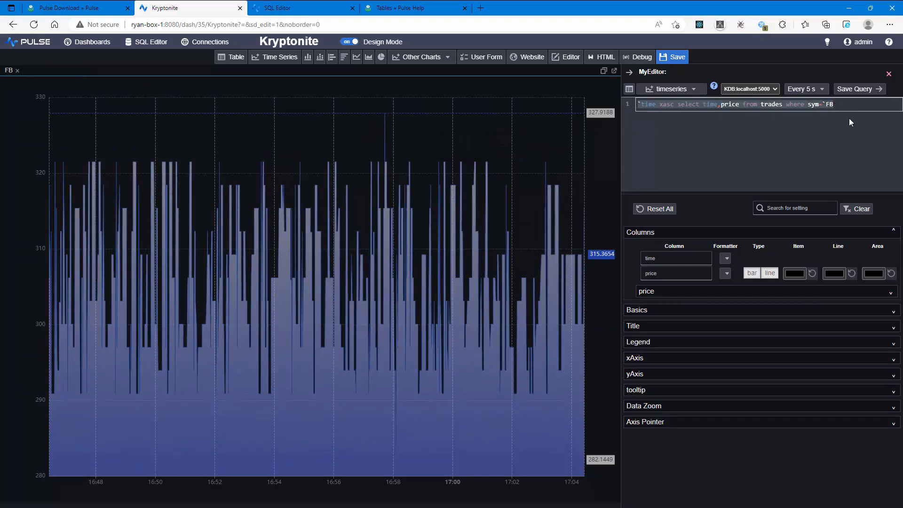
left_click(268, 59)
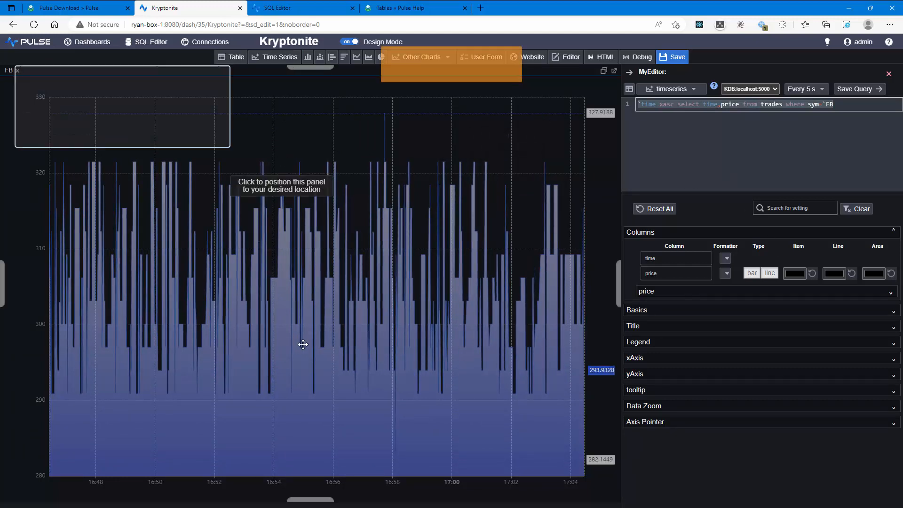
left_click(520, 168)
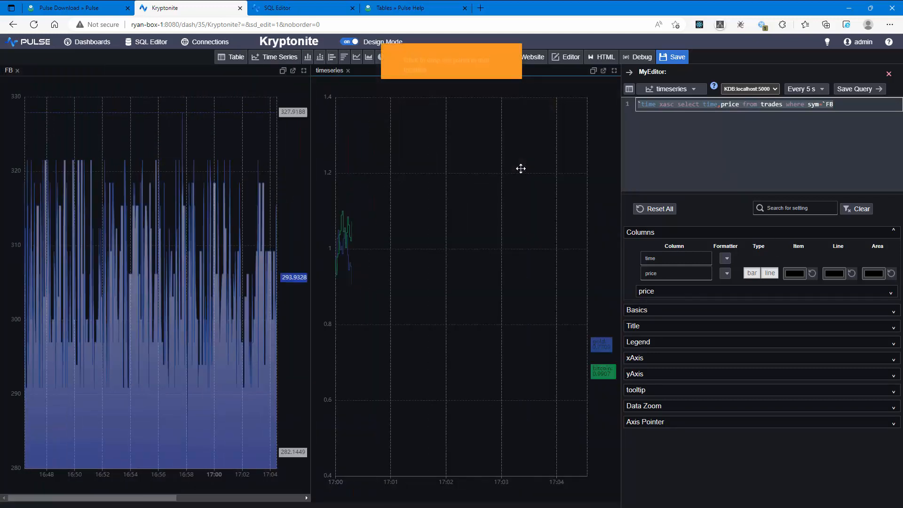
Change the symbol in the open FB chart query to GOOG and run it
left_click(702, 104)
double_click(829, 104)
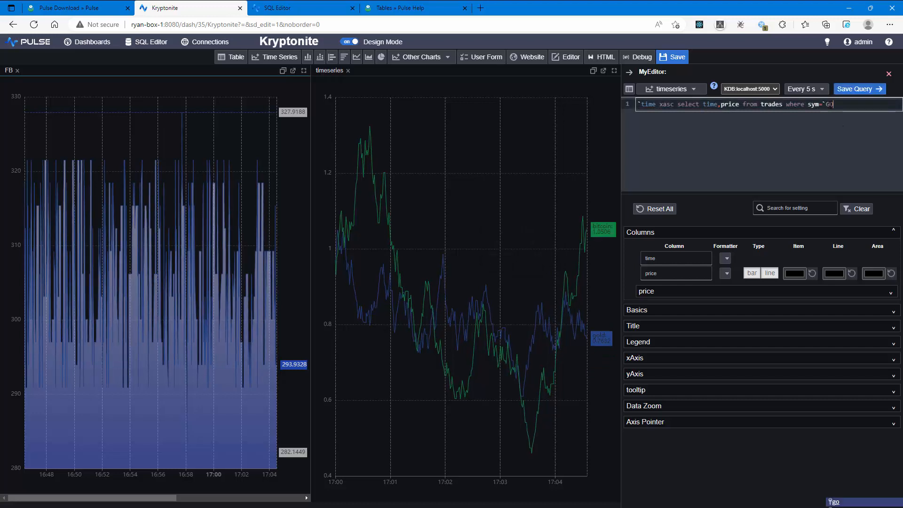
type("GOOG")
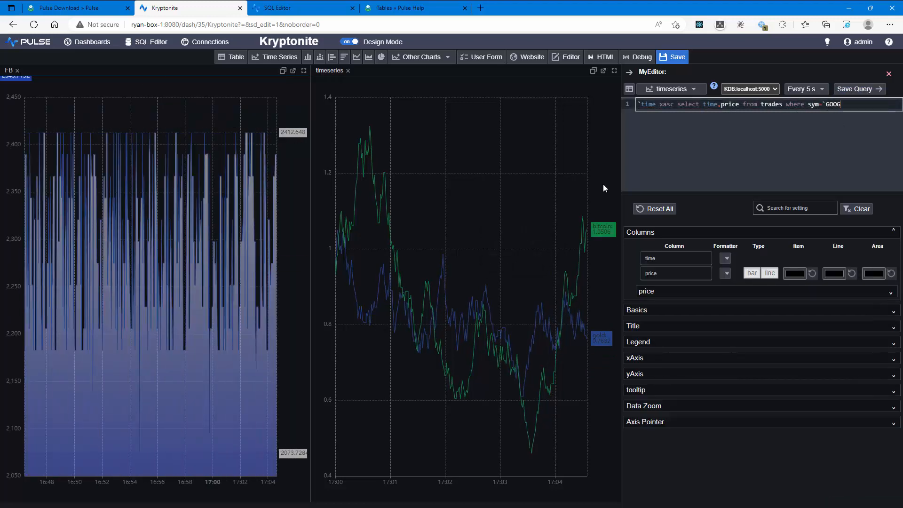
Name the second chart GOOG, with the query "`time xasc select time,price from trades where sym=`GOOG", and reset all its settings
double_click(333, 72)
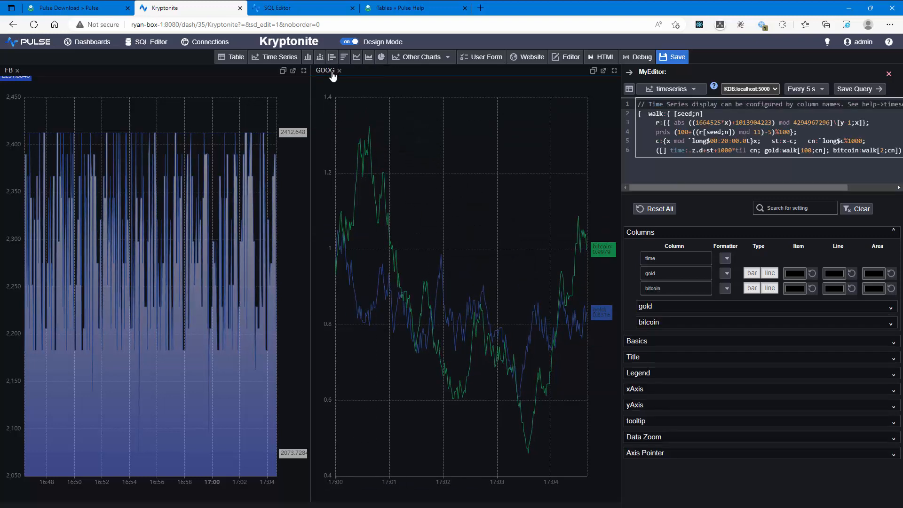
left_click(780, 130)
key("ctrl+a")
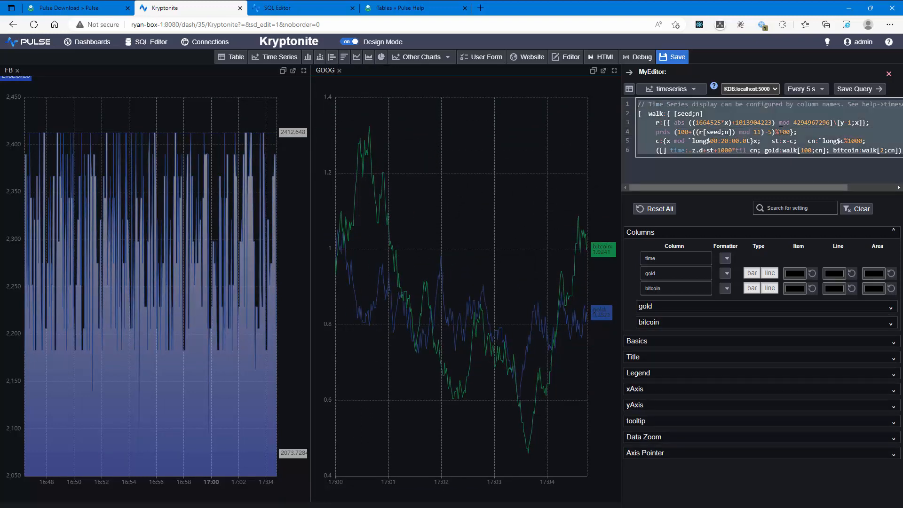
key("ctrl+v")
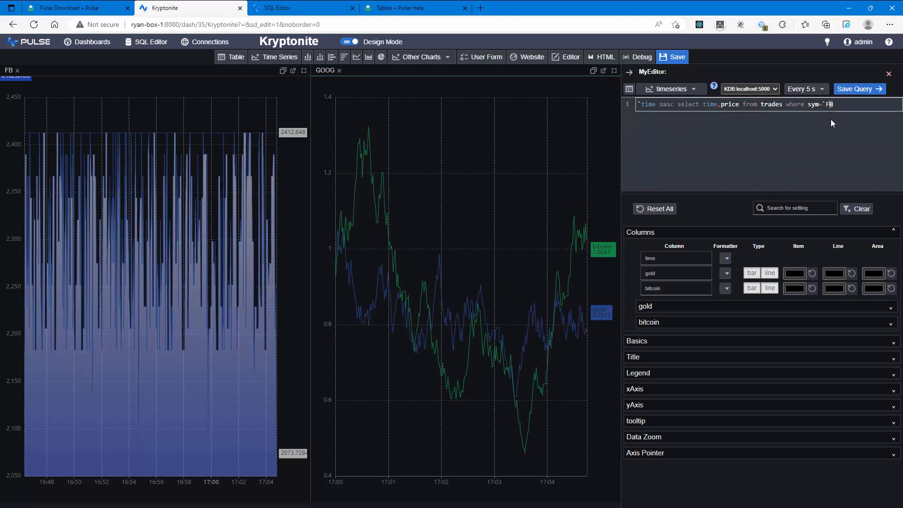
key("BackSpace")
key("BackSpace")
type("GOOG")
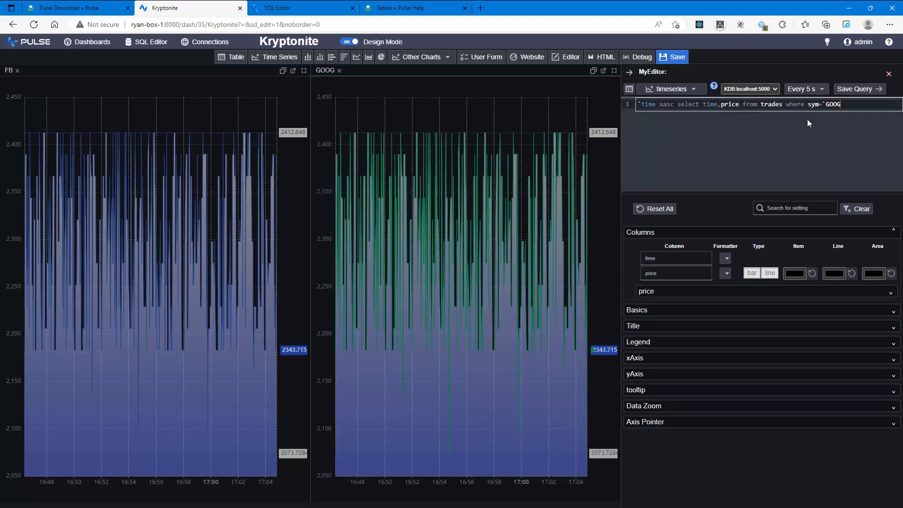
left_click(667, 209)
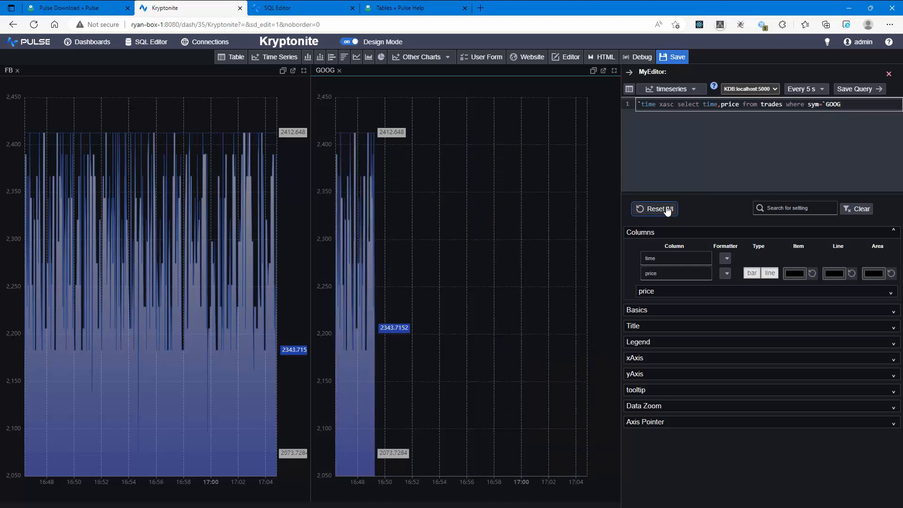
Change the symbol in the FB chart's query to FB and save the query
left_click(888, 75)
left_click(189, 204)
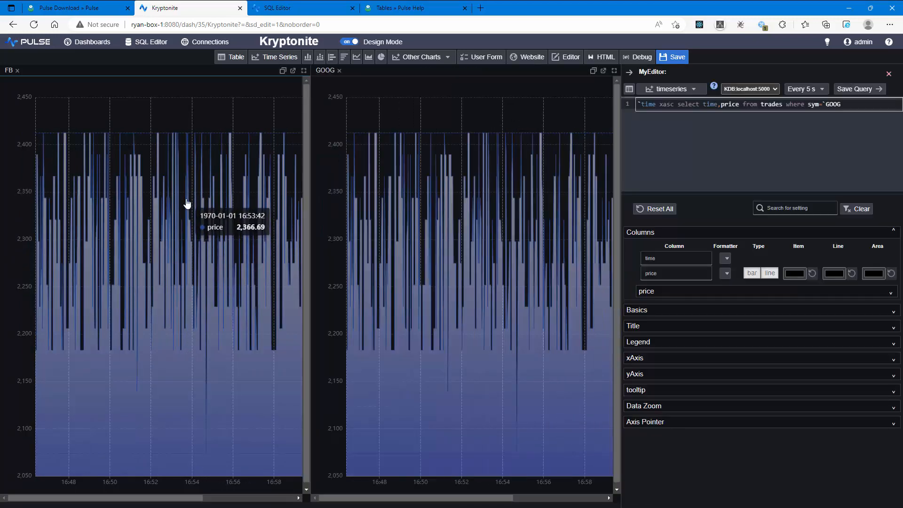
type("FB")
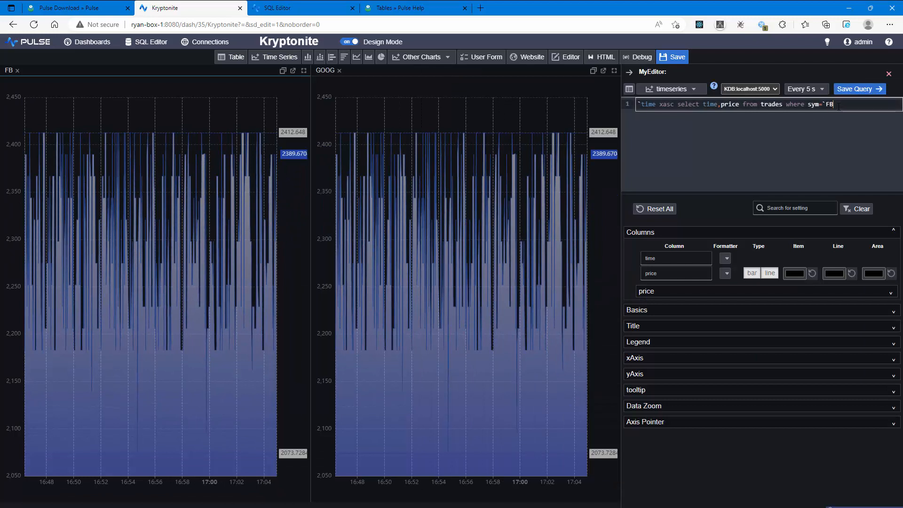
left_click(858, 89)
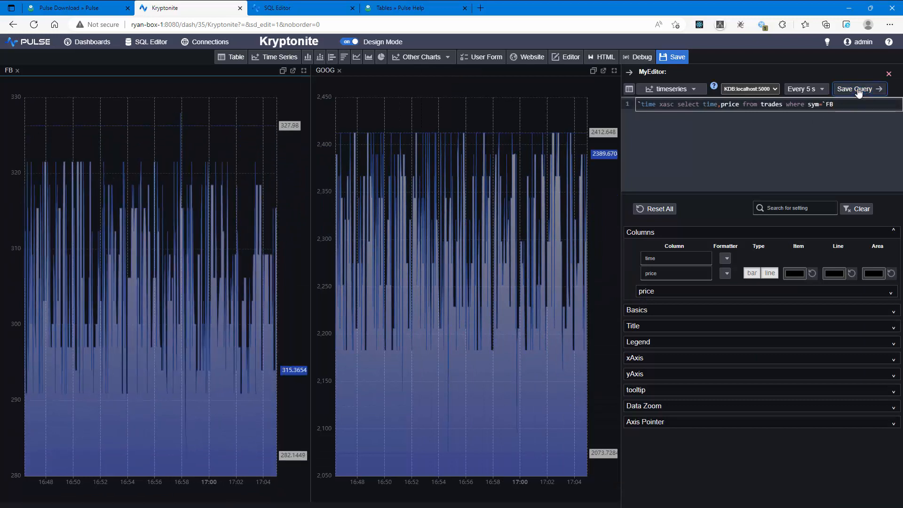
Copy the GOOG chart's query and add a third time series chart below the GOOG chart
left_click(463, 183)
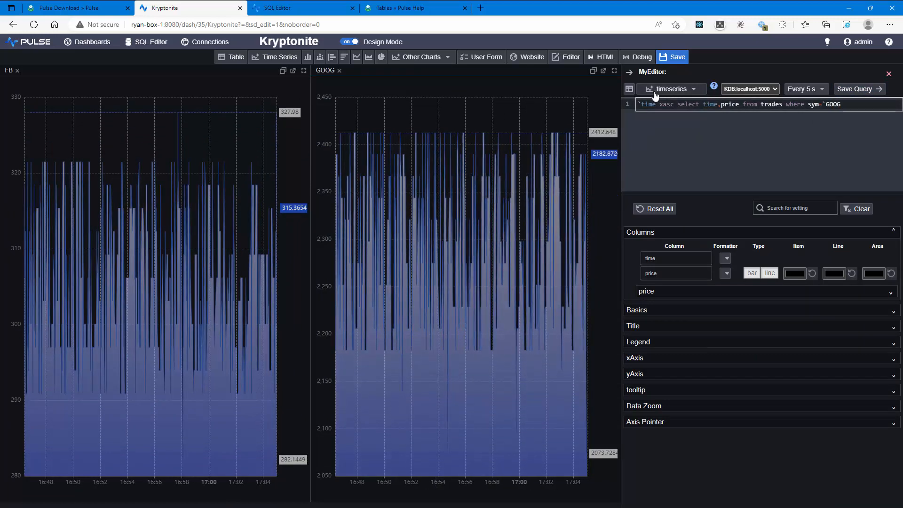
key("ctrl+a")
key("ctrl+c")
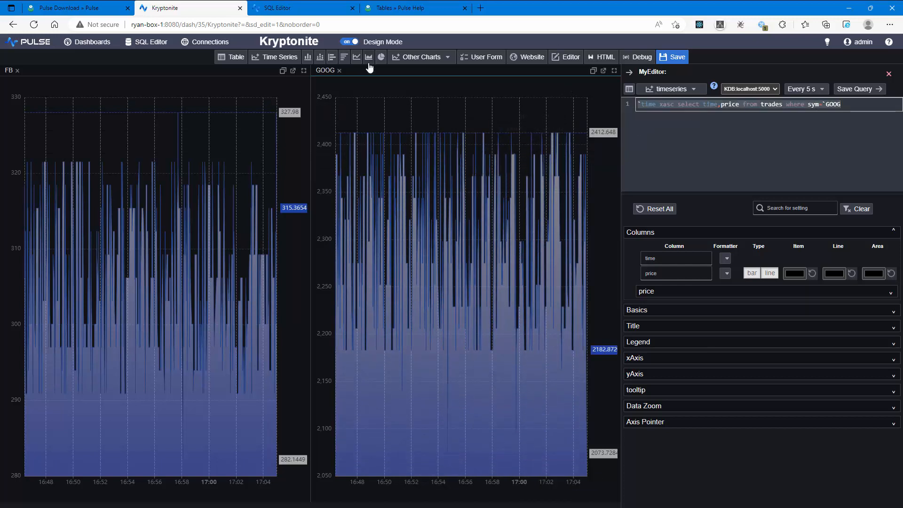
left_click(291, 62)
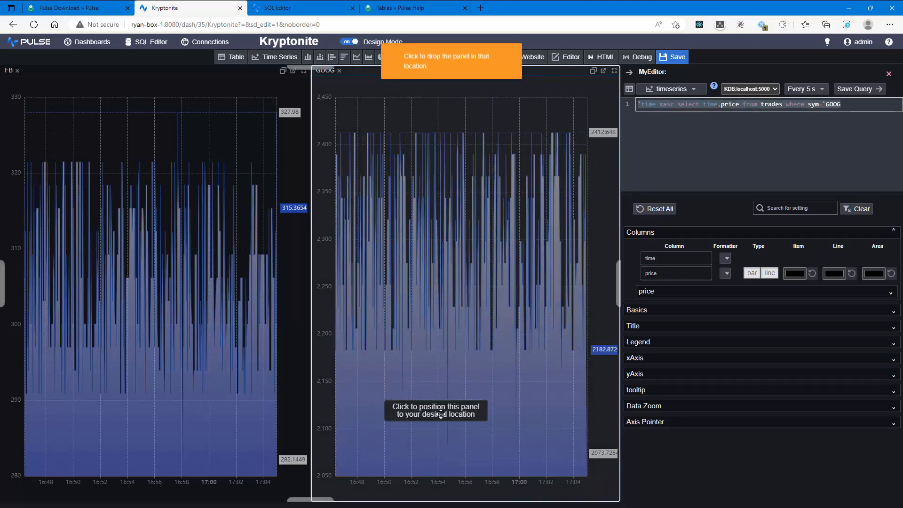
left_click(443, 351)
Replace the new chart's query with the copied one, change its symbol to MSFT and run it
left_click(654, 172)
key("ctrl+a")
key("ctrl+v")
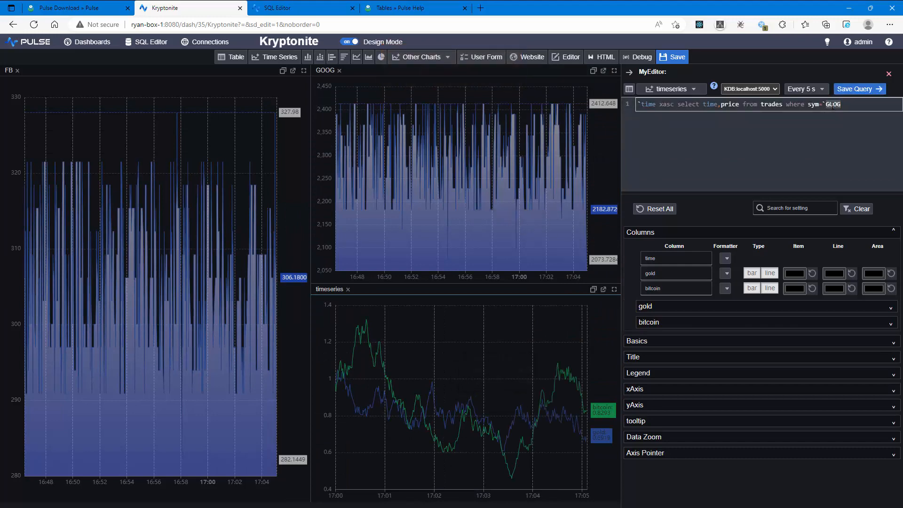
type("MSFT")
key("ctrl+Return")
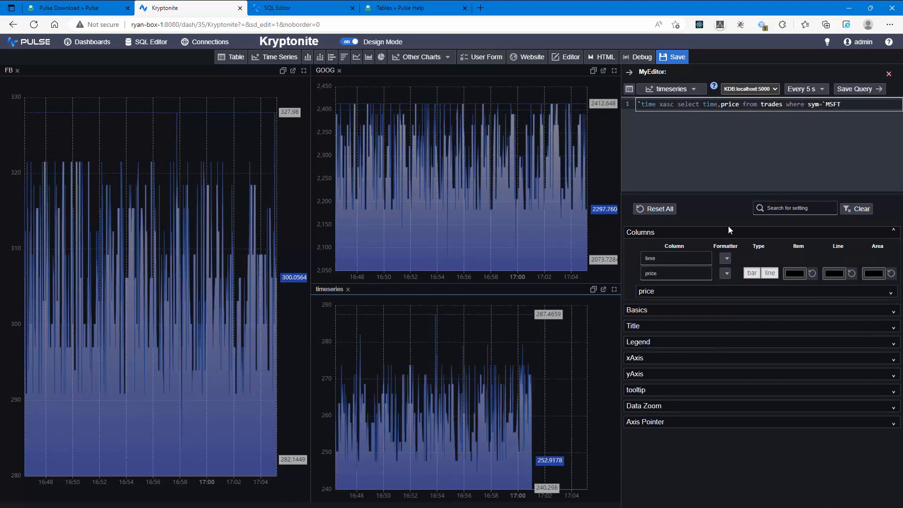
Rename the new time series chart below GOOG as MSFT
mouse_move(532, 340)
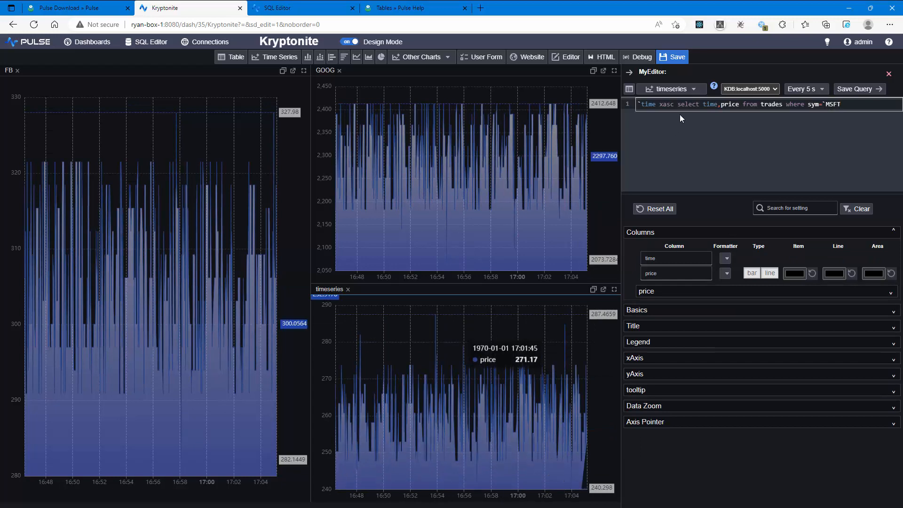
double_click(329, 290)
type("M")
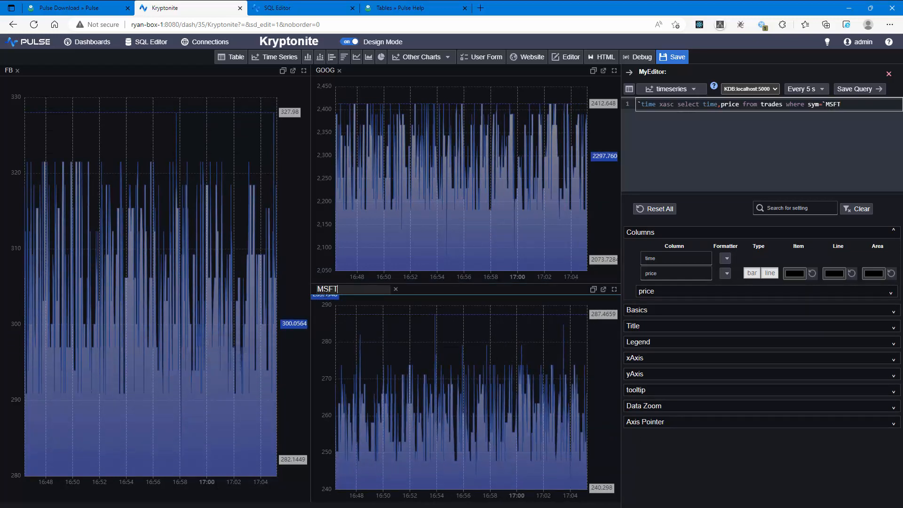
type("SFT")
key("Return")
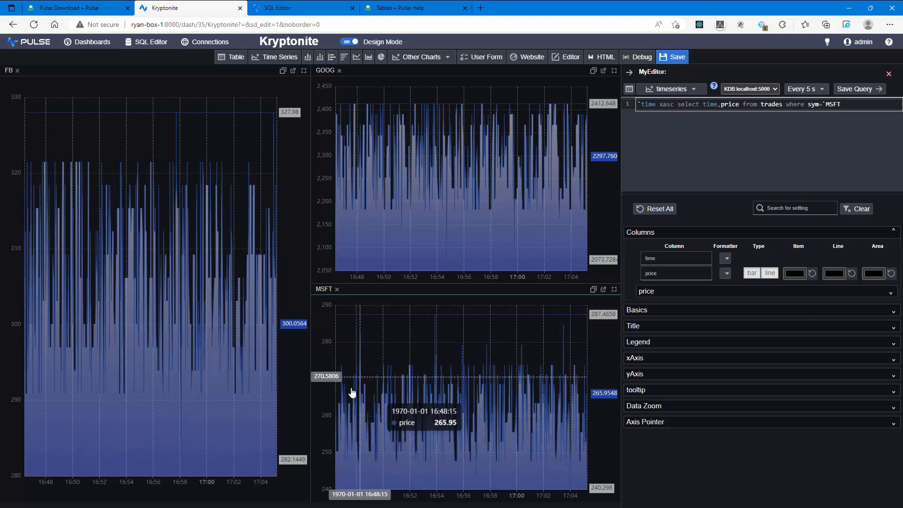
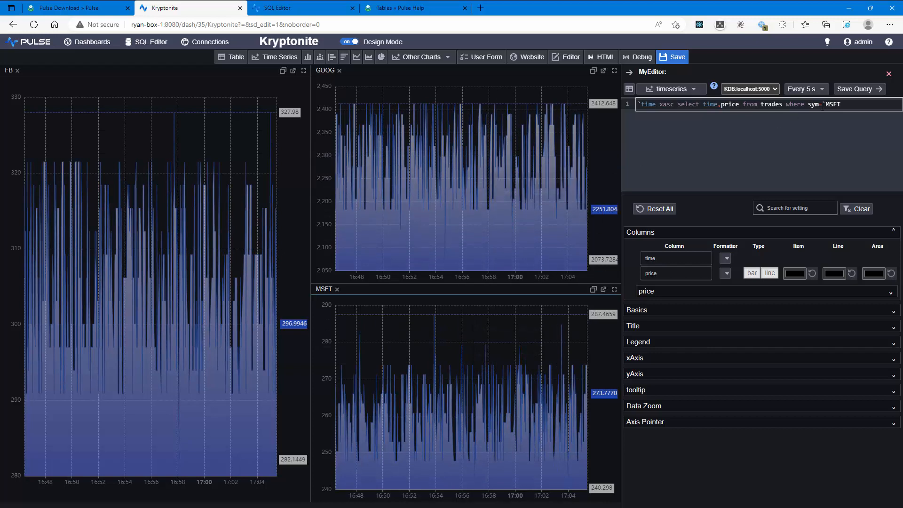
Copy the MSFT chart's query, view its result as a grid and return it to a time series
triple_click(824, 104)
key("ctrl+c")
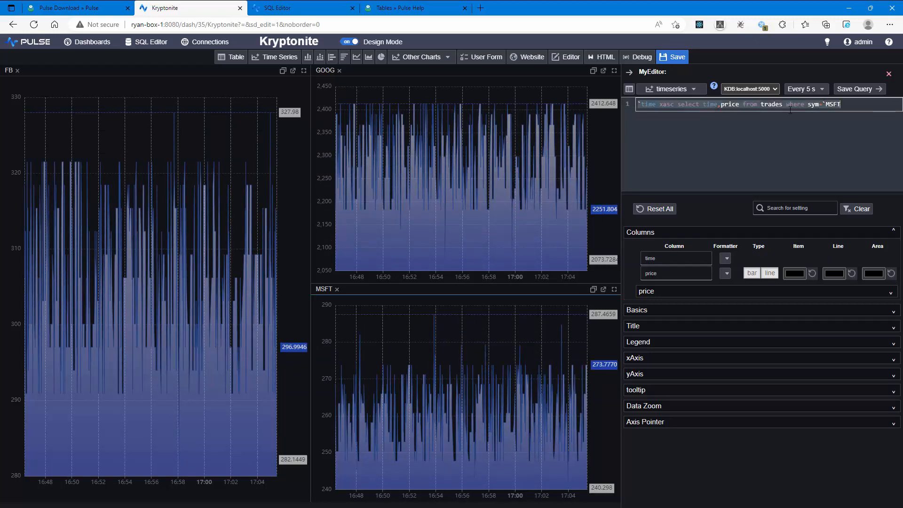
left_click(629, 89)
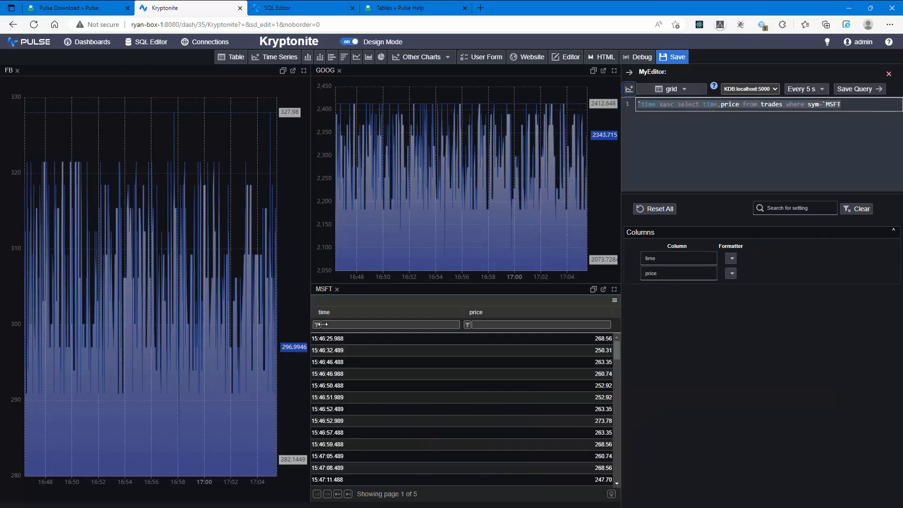
left_click(629, 89)
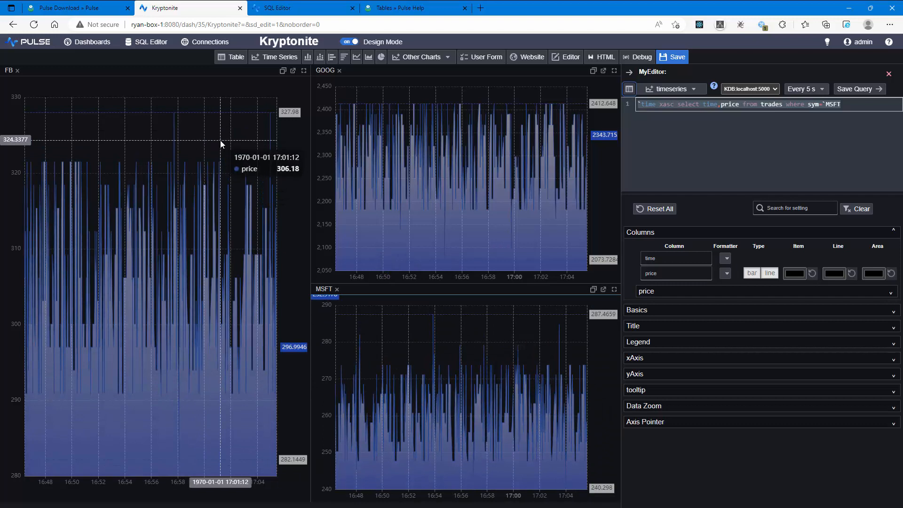
Add a time series chart below the FB chart and replace its sample query with the copied MSFT query
left_click(273, 60)
left_click(196, 405)
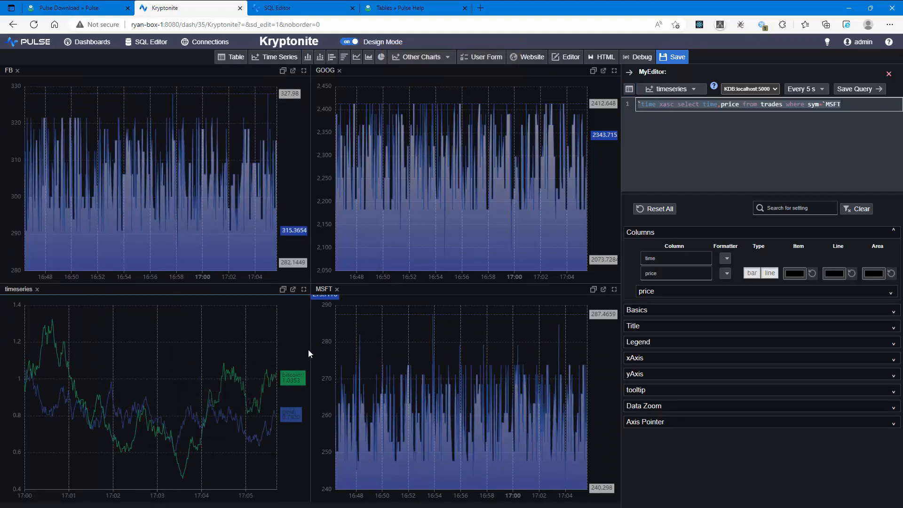
left_click(707, 135)
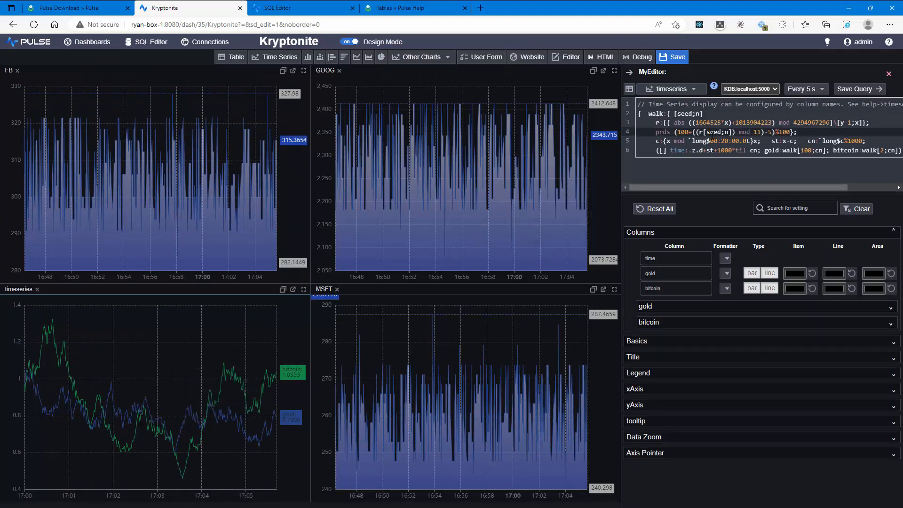
key("ctrl+a")
key("ctrl+v")
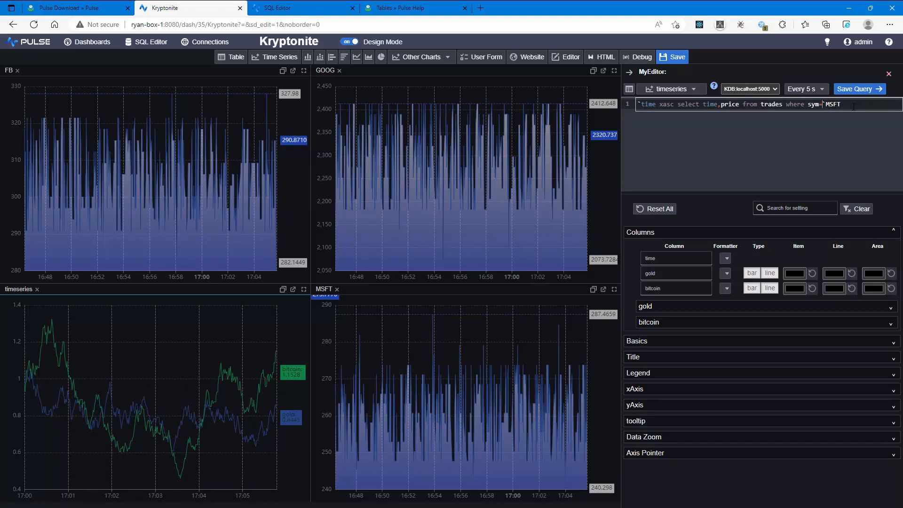
Wrap the query in a function filtering on sym=x and apply it to each of `MSFT`GOOG
type("x}")
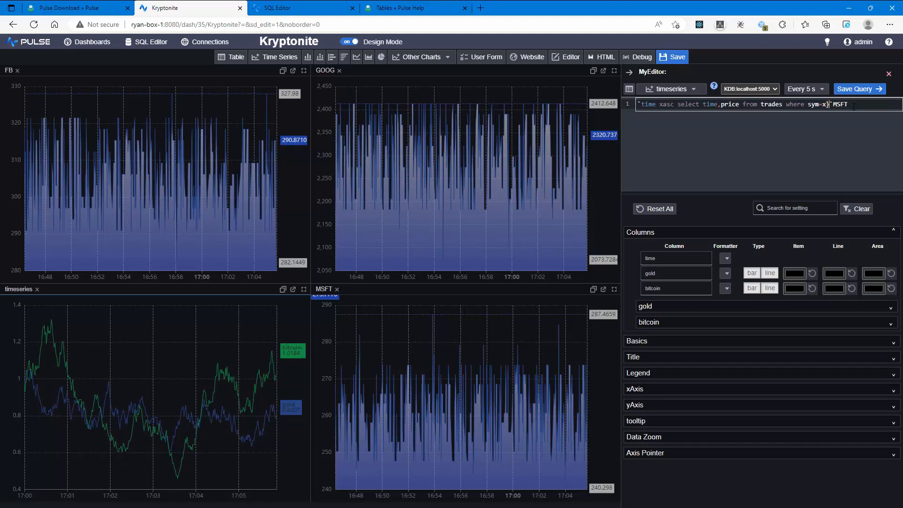
type("{")
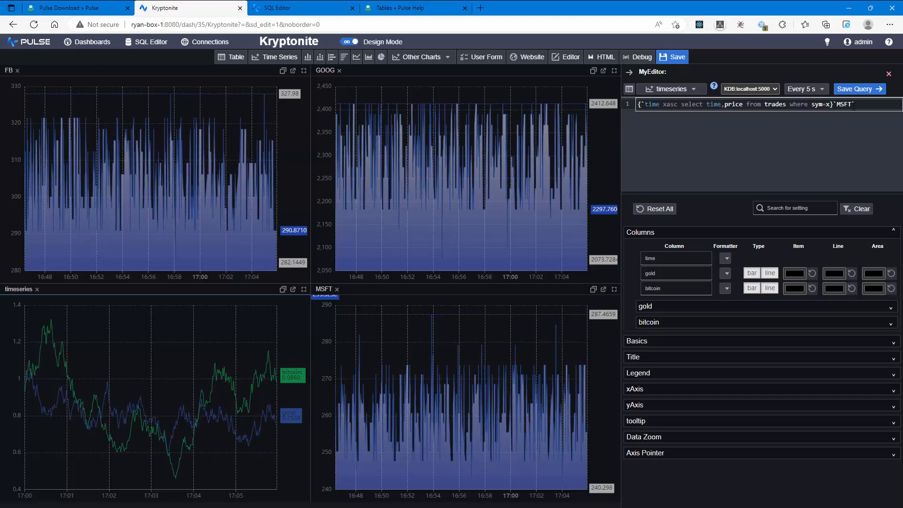
type("GOOG")
type("ach ")
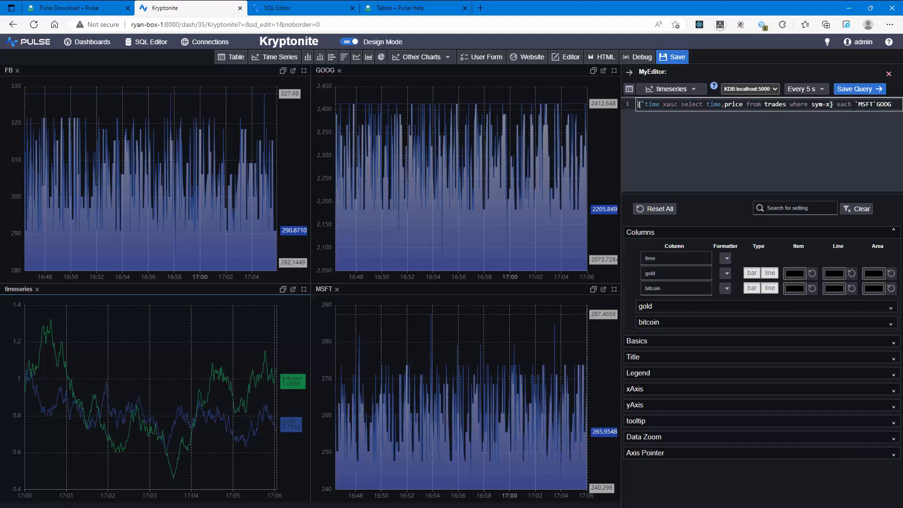
Key the function's result table with 1! and prefix the whole query with (uj/) to join the tables
type("1")
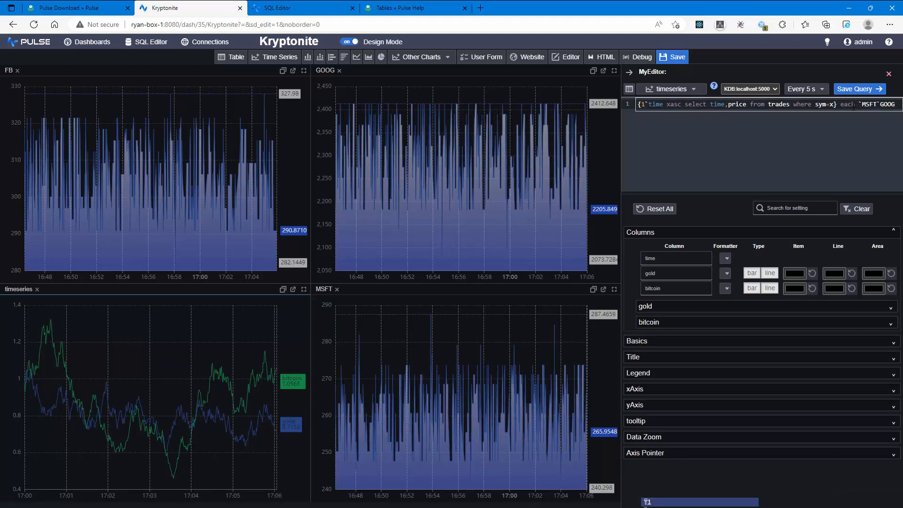
type("!")
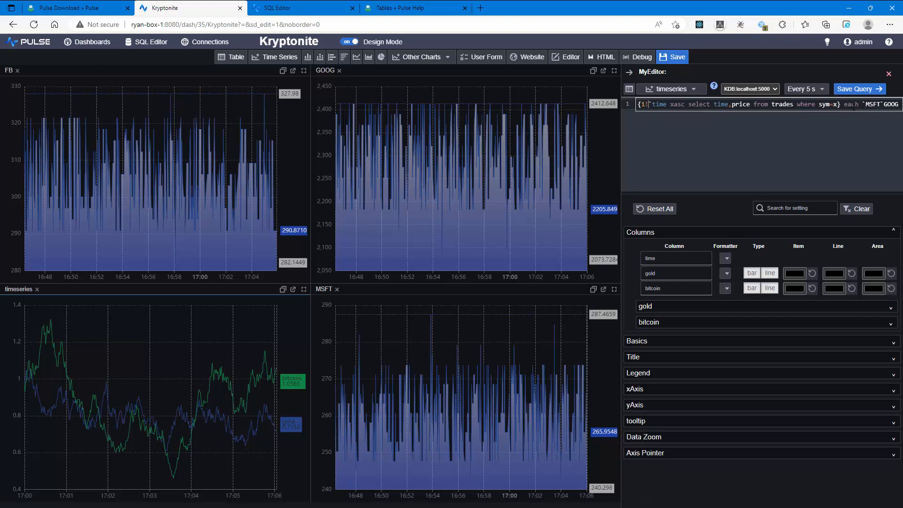
key("Home")
type("(uj")
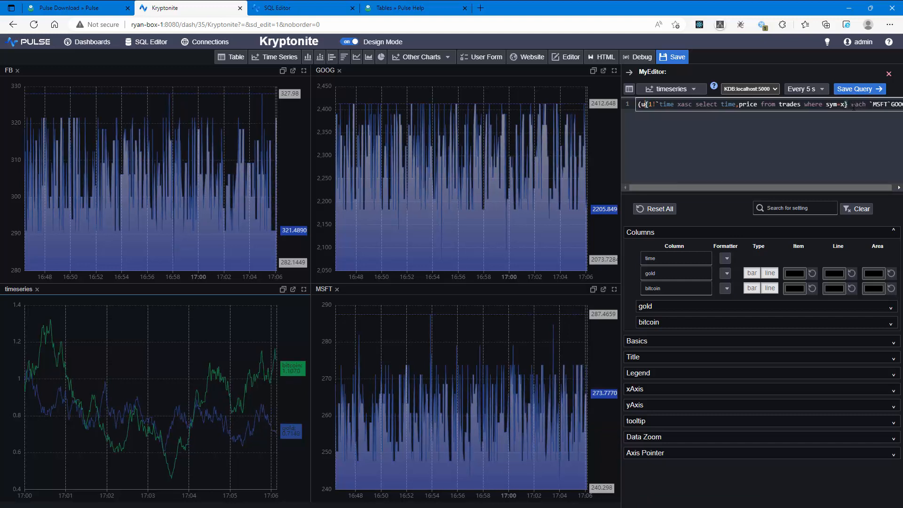
type("/)")
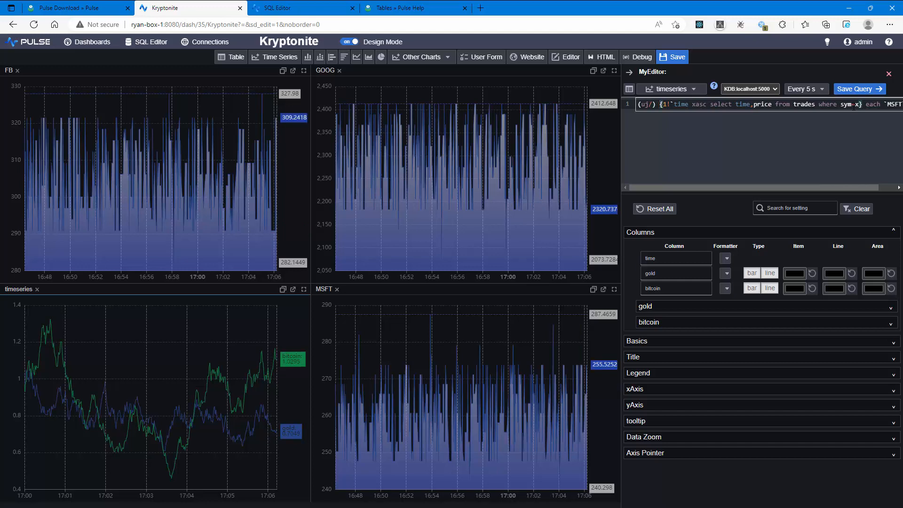
Rename the columns inside the function with (`time,x) xcol and run the query
key("Right")
type("(`time")
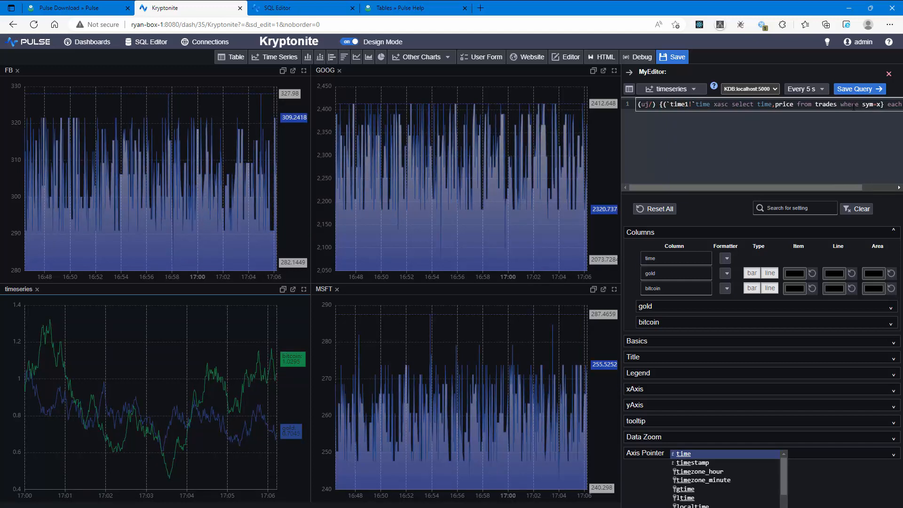
type(",x) ")
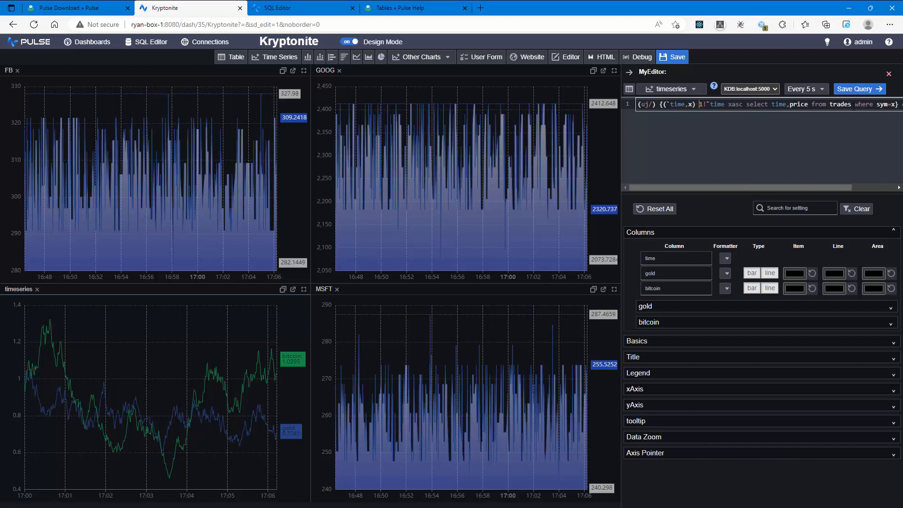
type("xcol")
key("ctrl+Return")
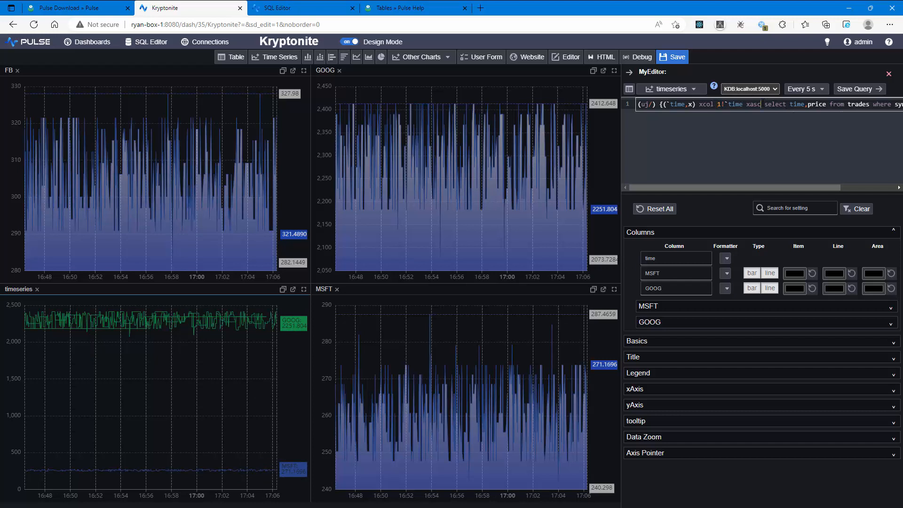
Move `time xasc from inside the function to the start of the query and run it
key("BackSpace")
key("BackSpace")
key("BackSpace")
key("BackSpace")
key("BackSpace")
key("BackSpace")
key("BackSpace")
key("BackSpace")
key("BackSpace")
key("BackSpace")
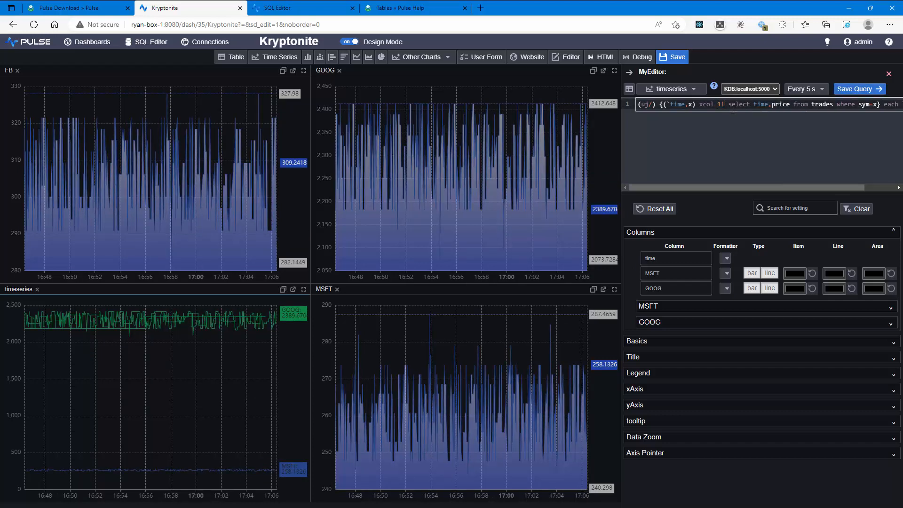
key("ctrl+z")
key("ctrl+Return")
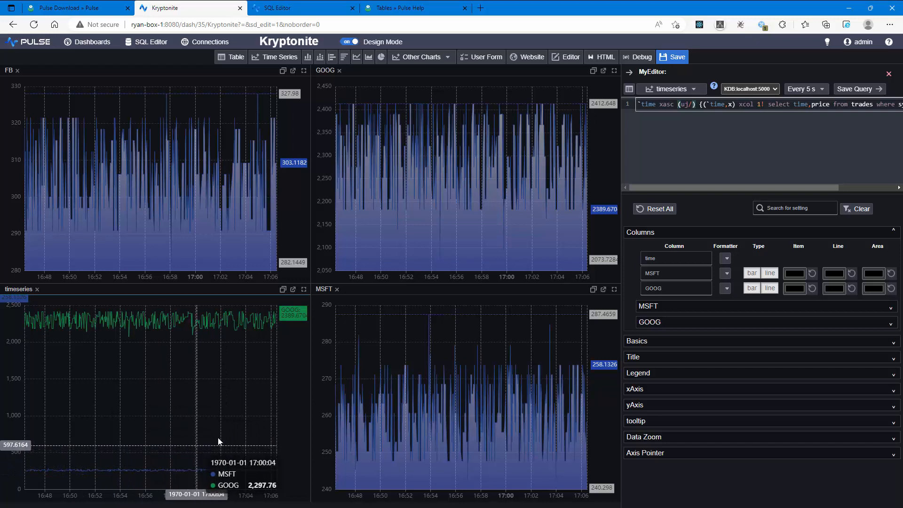
Break the combined chart's query onto a second line after 1! and save the query
left_click(763, 104)
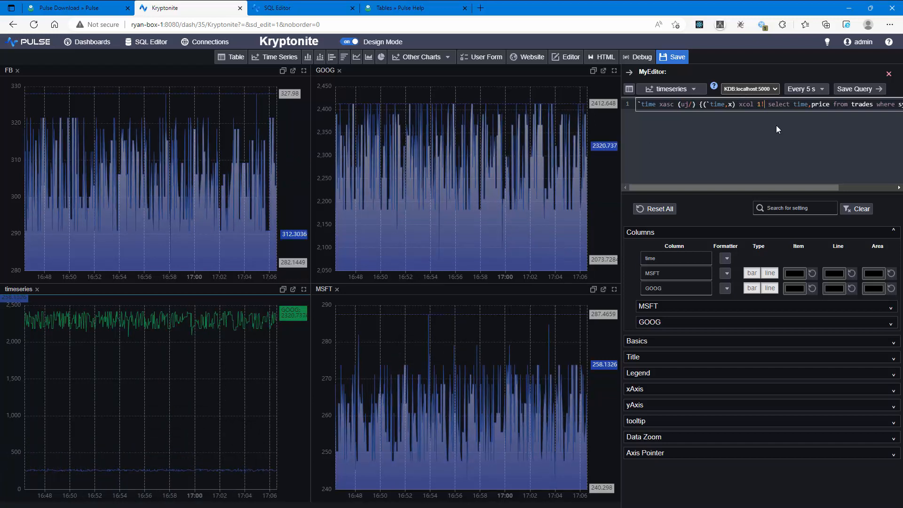
key("Return")
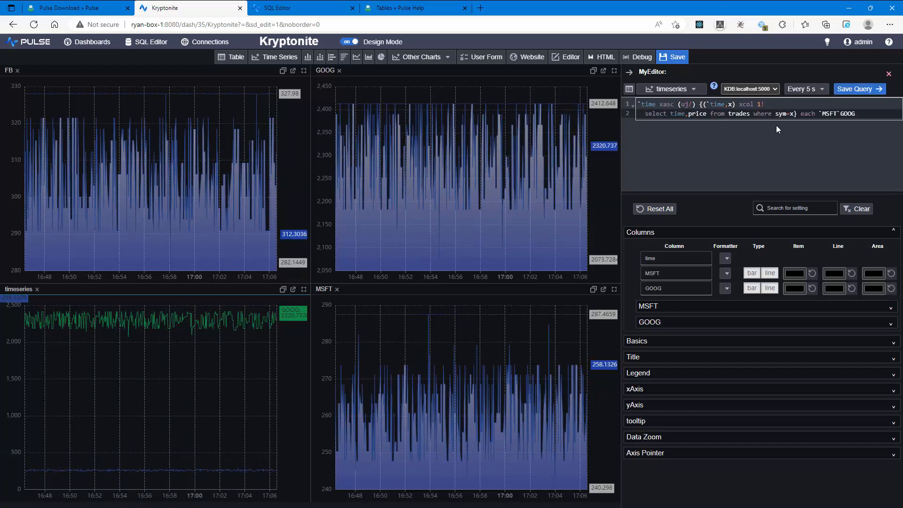
left_click(877, 90)
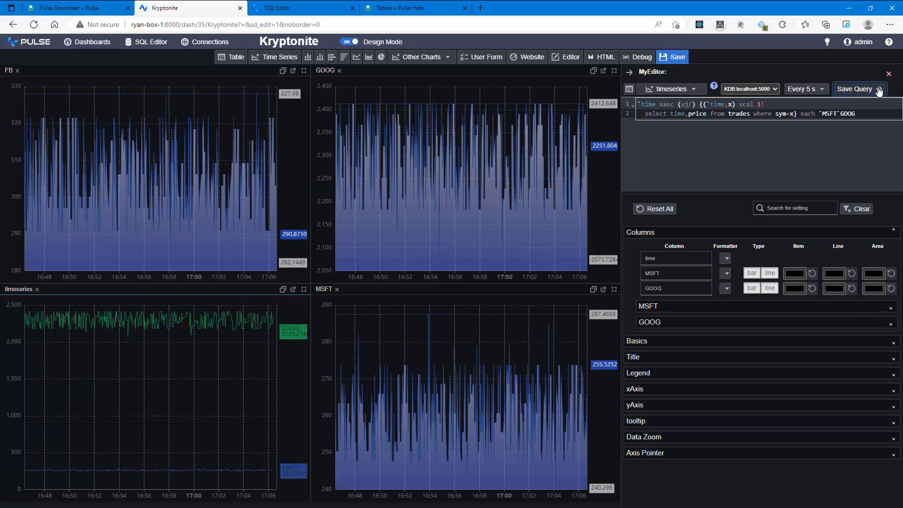
Set the MSFT chart's price area colour to dark red (RGB 146, 42, 42)
left_click(441, 384)
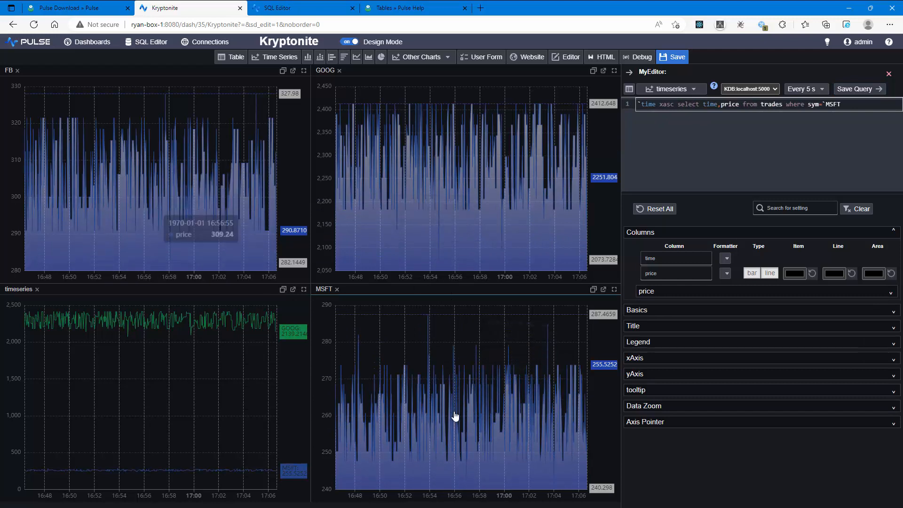
left_click(874, 274)
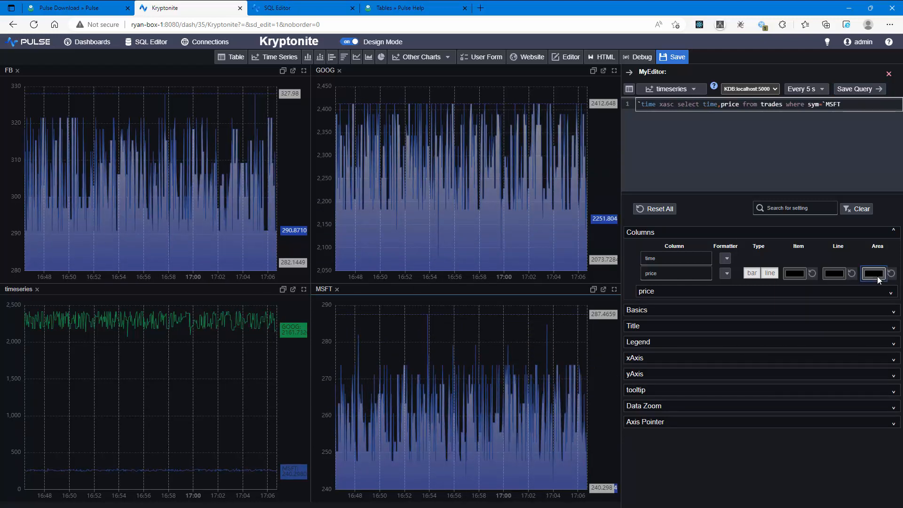
left_click(868, 296)
left_click(852, 309)
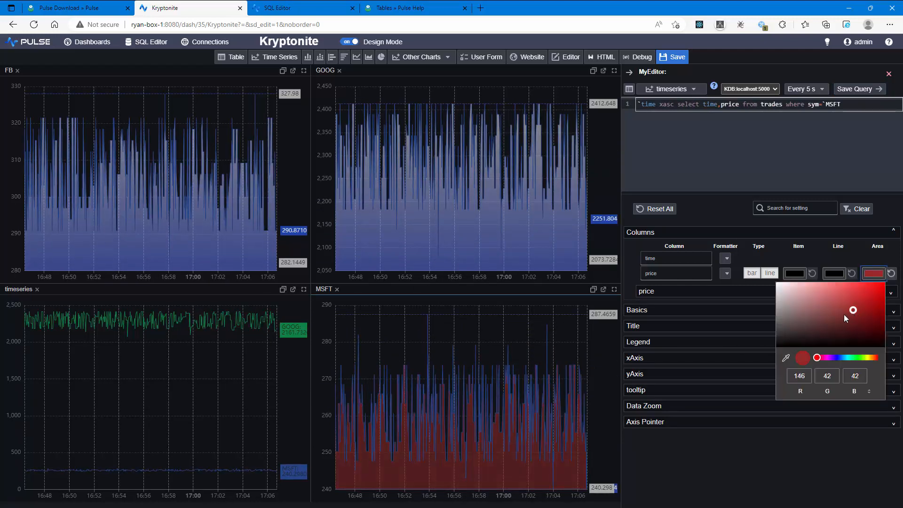
left_click(858, 253)
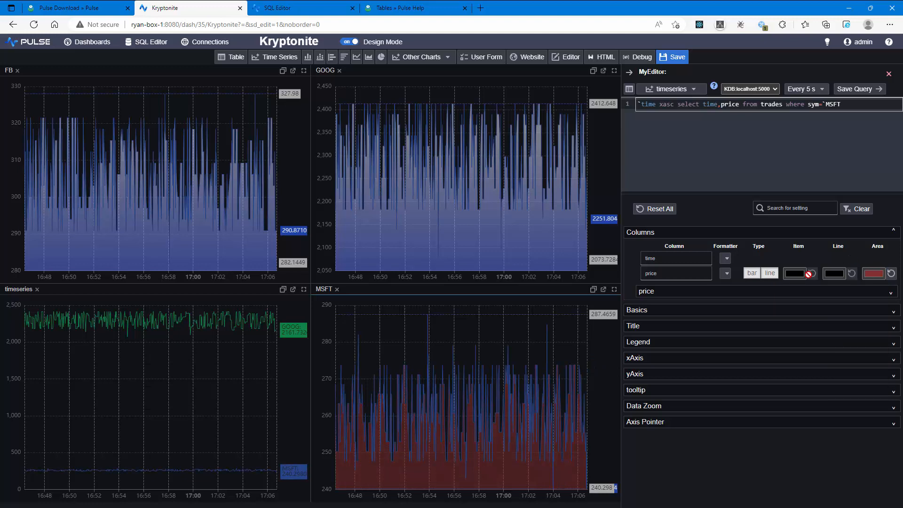
Set the MSFT chart's price line colour to bright red and switch the series type to bar and back to line
left_click(794, 274)
left_click(833, 273)
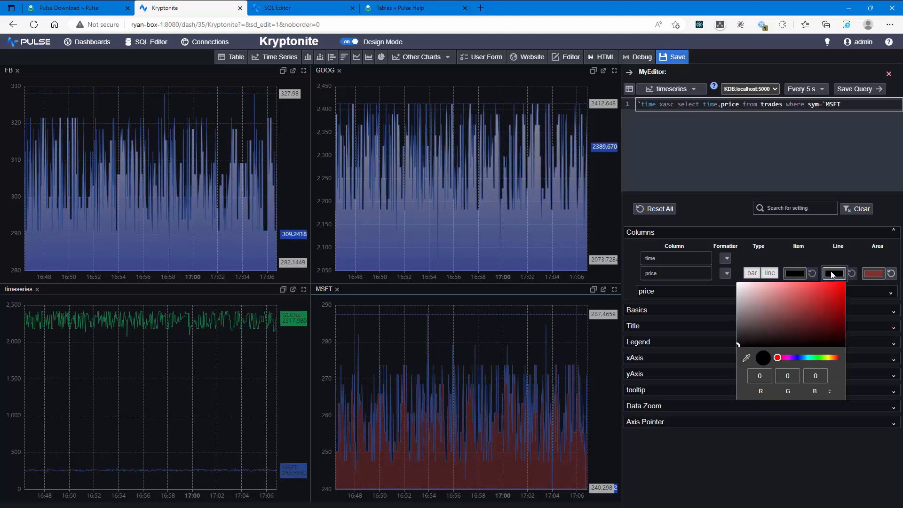
left_click(847, 296)
left_click(834, 274)
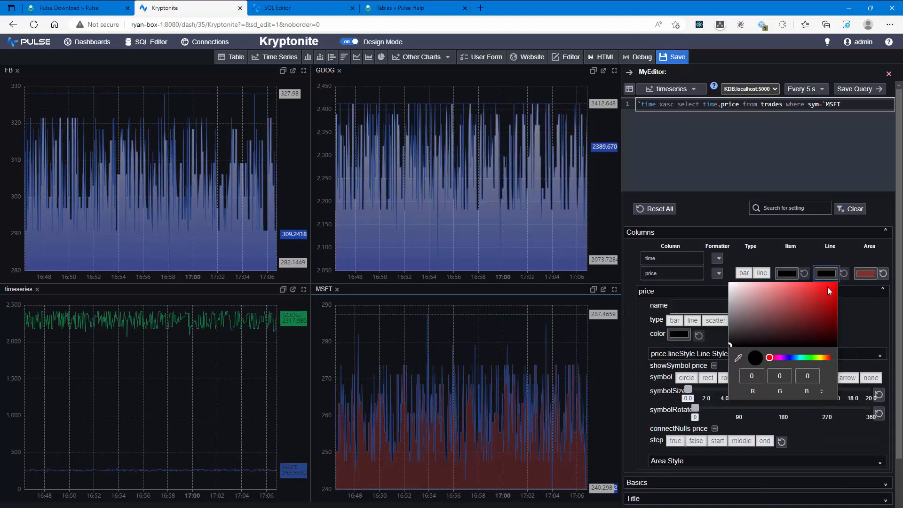
left_click(829, 288)
left_click(858, 312)
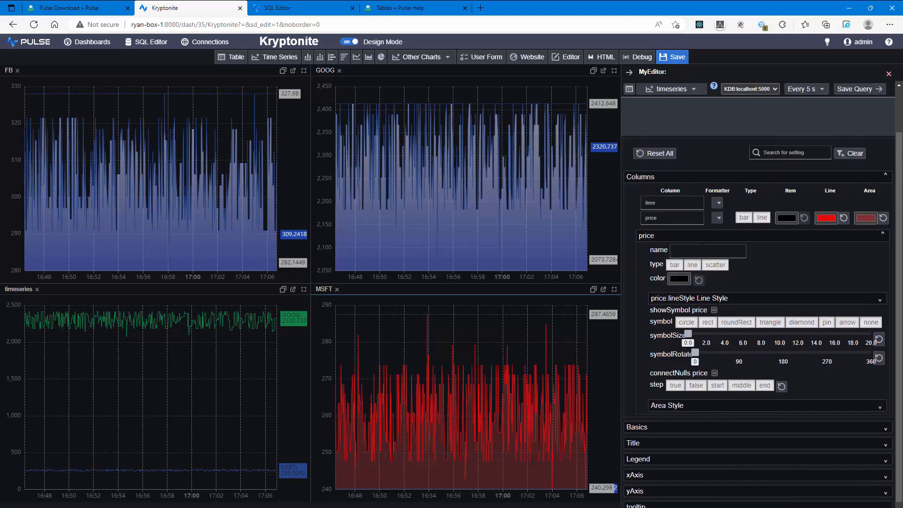
left_click(674, 320)
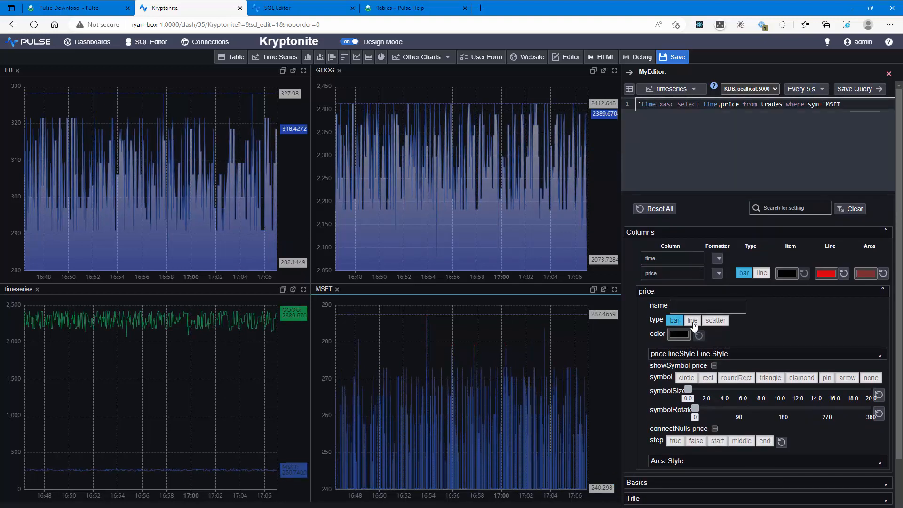
left_click(693, 321)
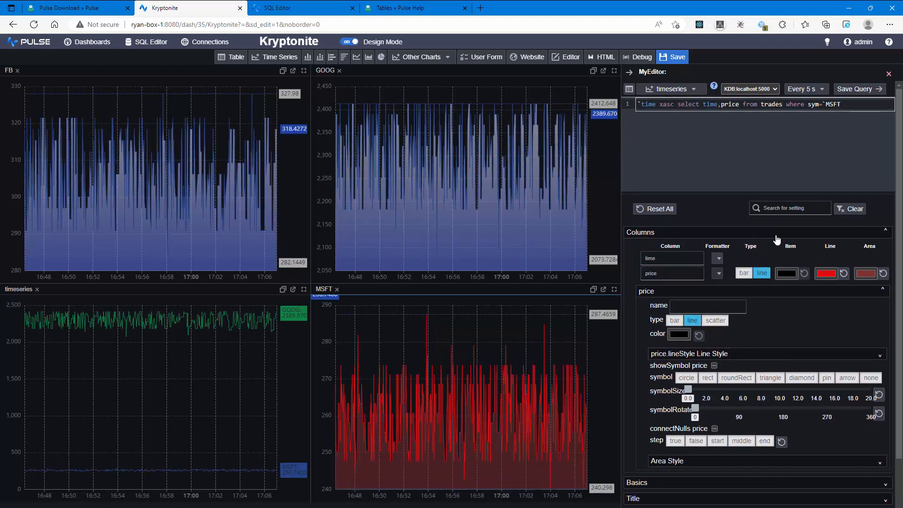
Look through the MSFT chart settings matching "axis", clear the search and save the dashboard
type("axis")
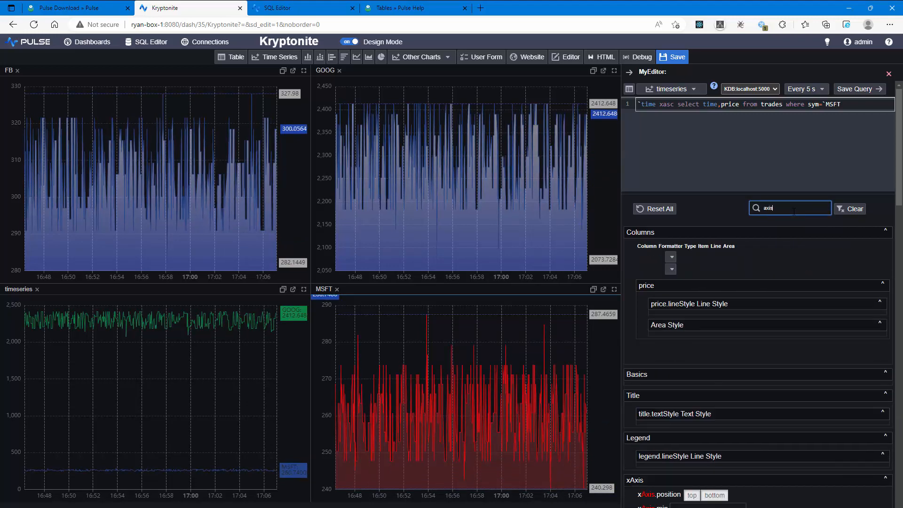
scroll(755, 389, "down", 7)
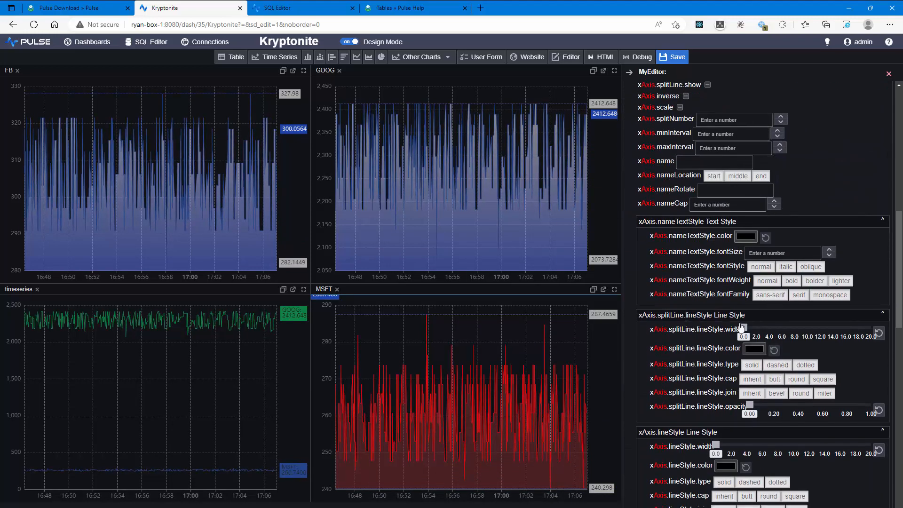
scroll(705, 309, "up", 15)
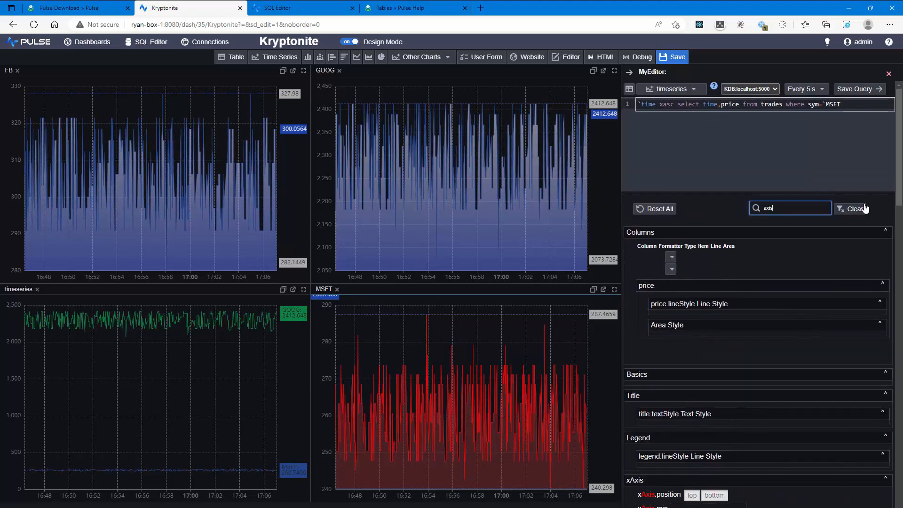
left_click(864, 208)
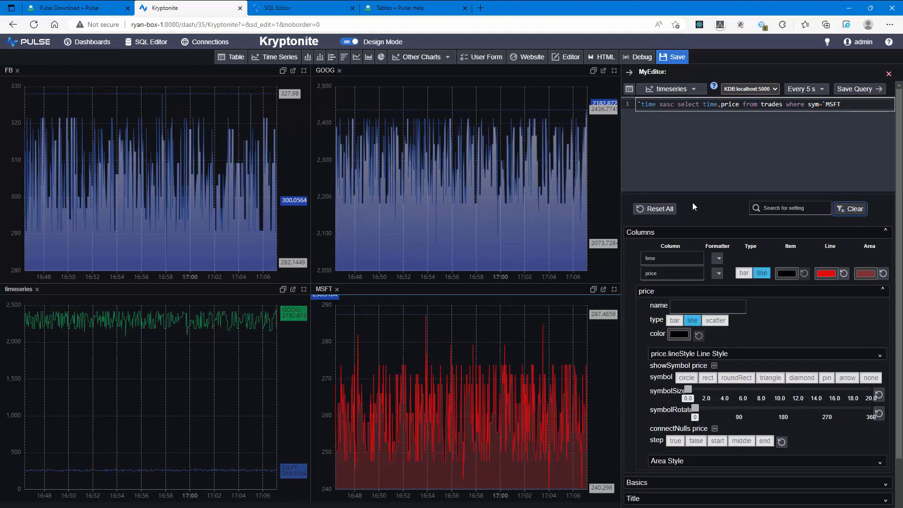
left_click(676, 57)
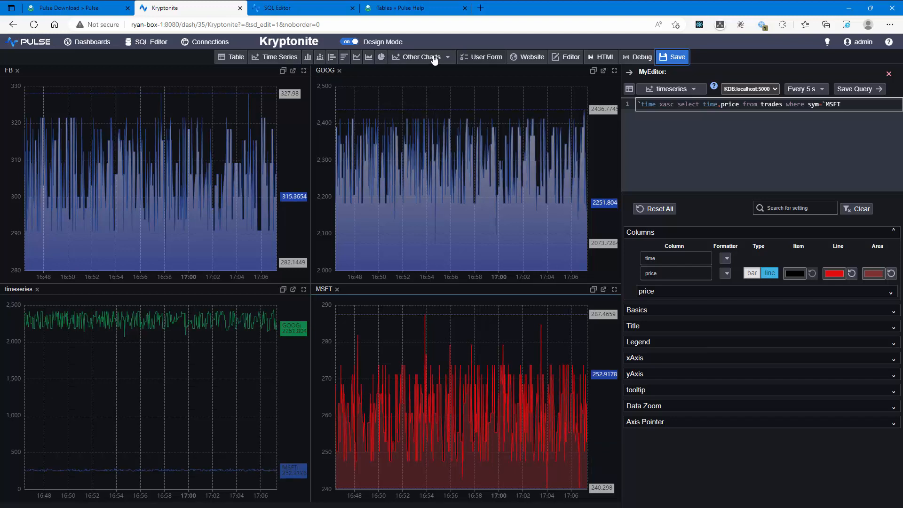
Add a horizontal bar chart and a candle chart as tabs in the GOOG panel and save the dashboard
left_click(331, 57)
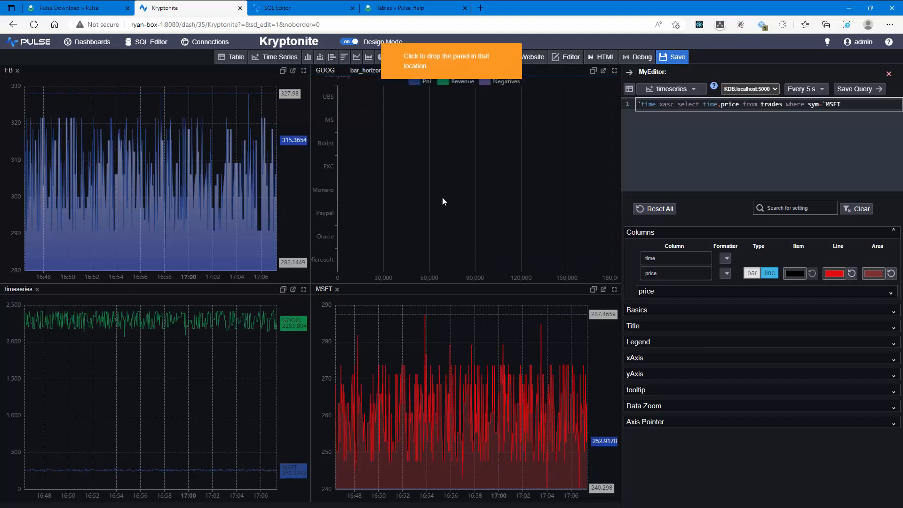
left_click(442, 198)
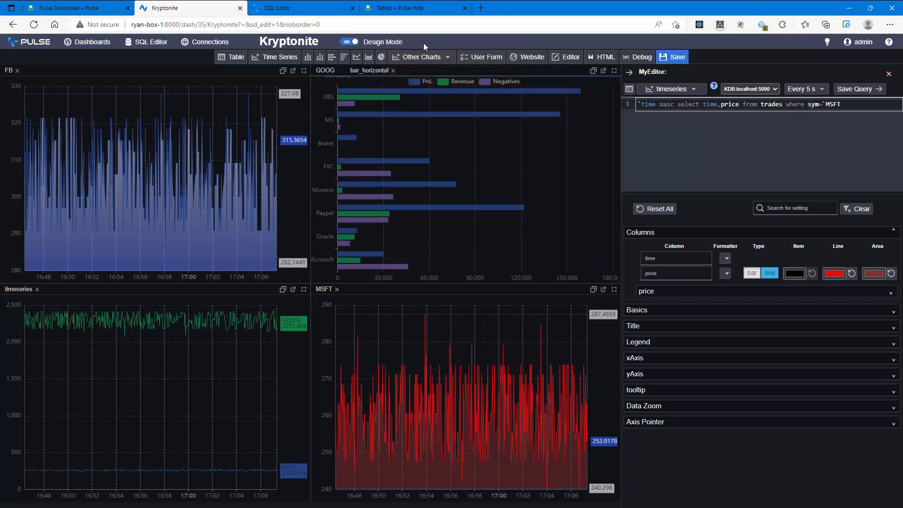
left_click(421, 57)
left_click(417, 100)
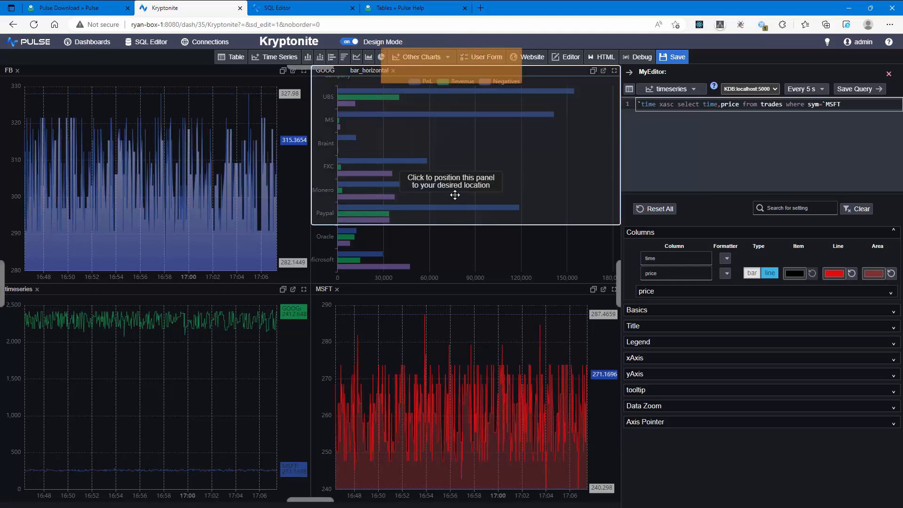
left_click(449, 178)
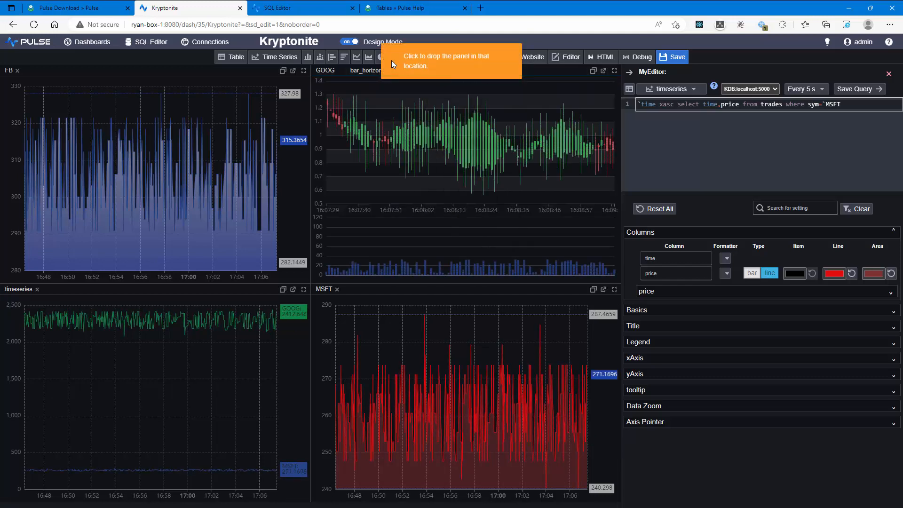
left_click(677, 56)
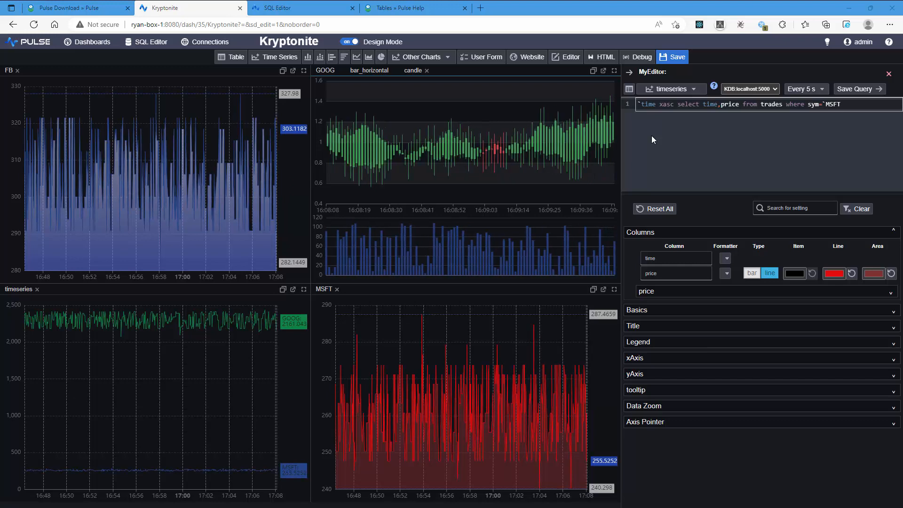
mouse_move(472, 151)
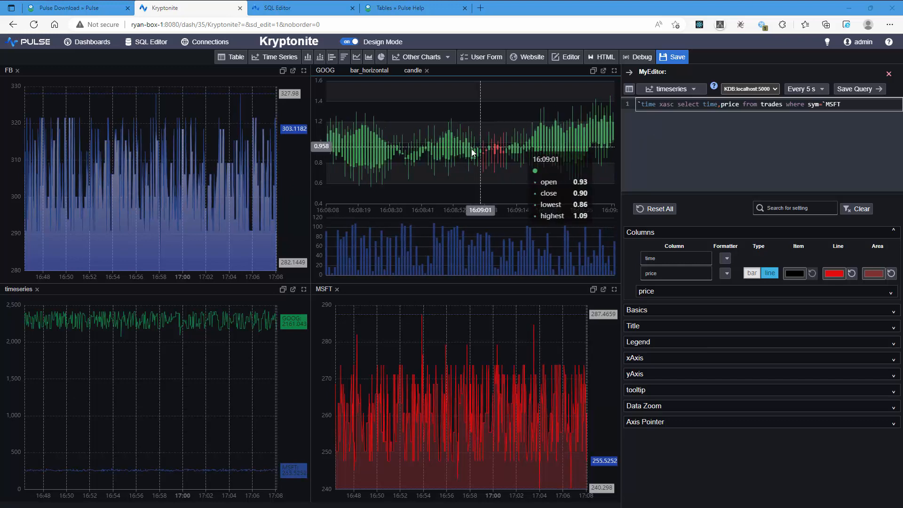
Add a full-height table panel beside the stacked FB and combined timeseries charts, and widen the table and these charts
left_click(229, 62)
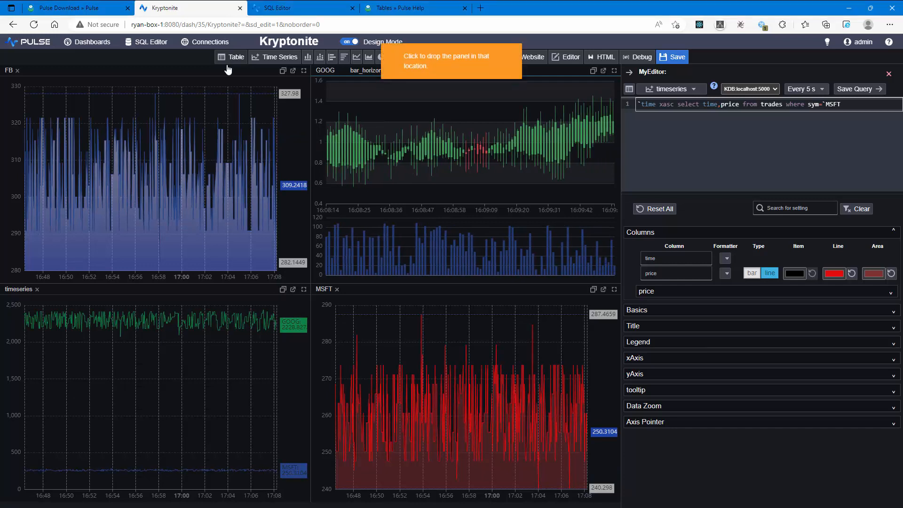
left_click(50, 194)
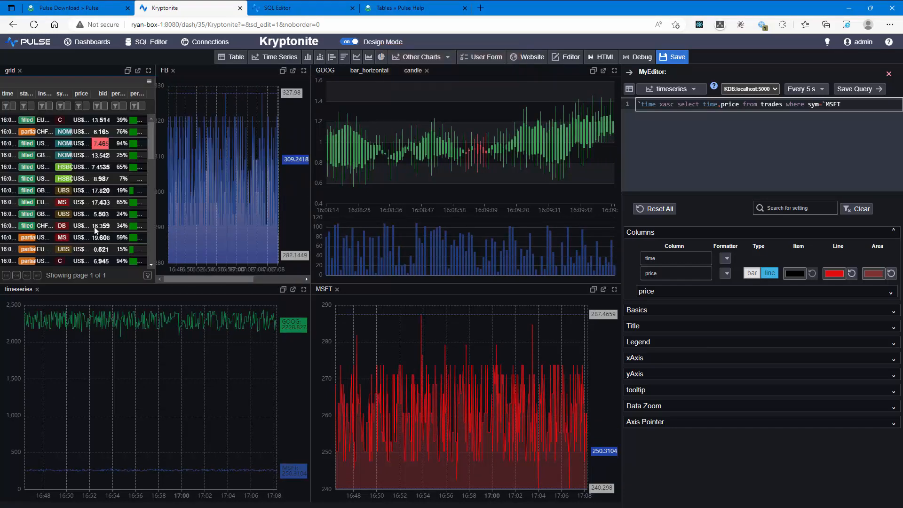
left_click_drag(17, 288, 220, 246)
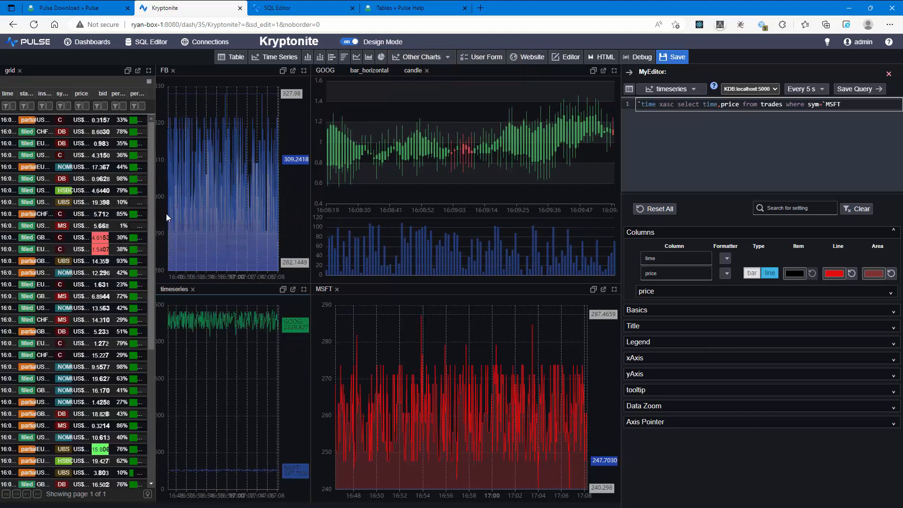
left_click_drag(156, 218, 261, 223)
left_click_drag(310, 183, 484, 188)
Replace the table's query with select last price by sym from trades, run it and save the dashboard
left_click(173, 184)
left_click(732, 131)
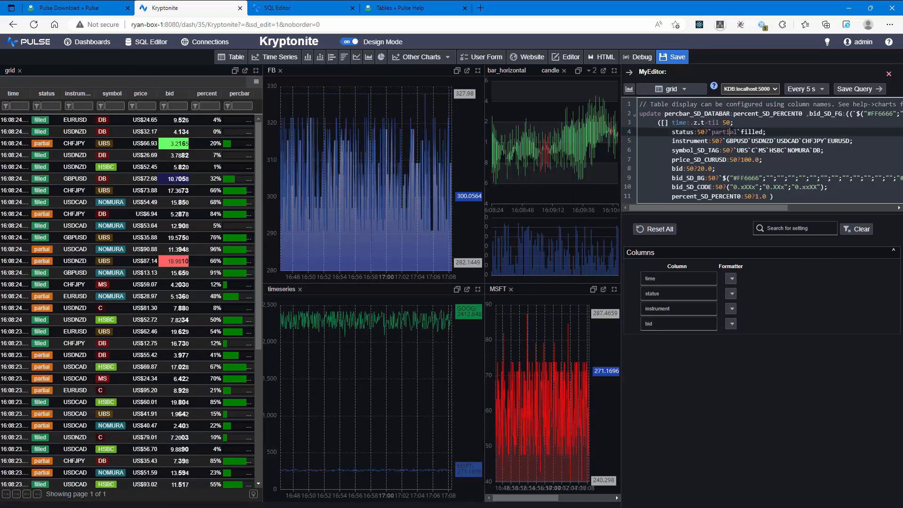
key("ctrl+a")
type("selec")
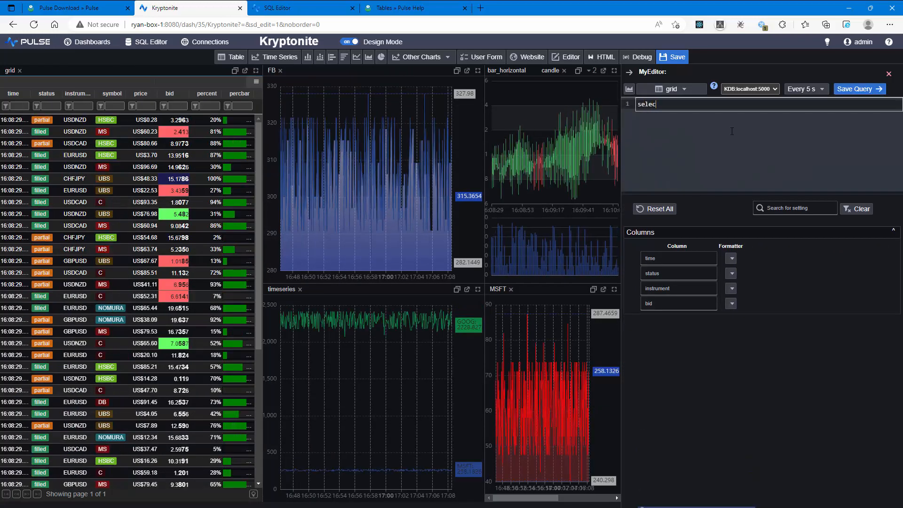
type("t last price by")
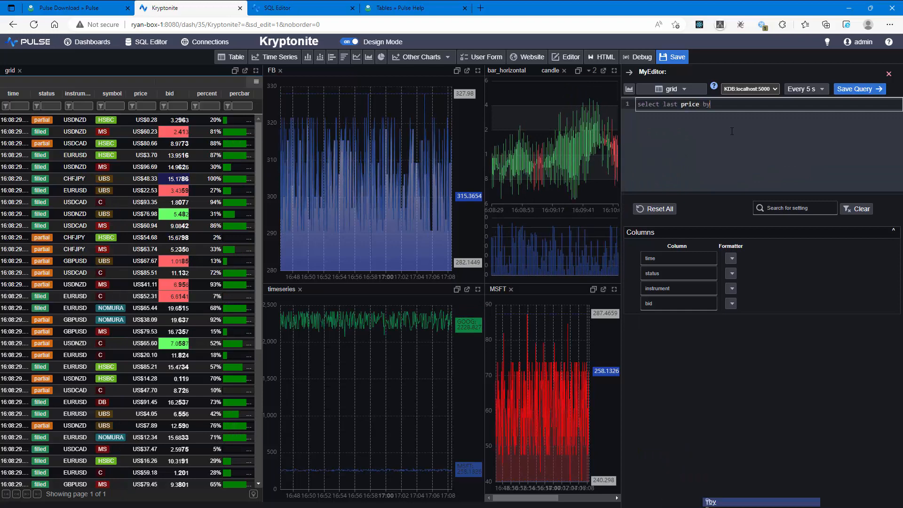
type(" sym from trades")
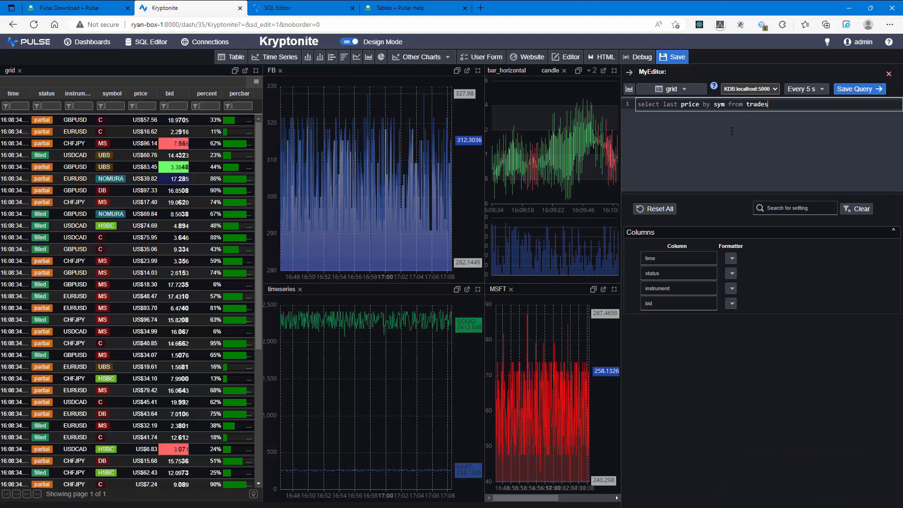
key("ctrl+Return")
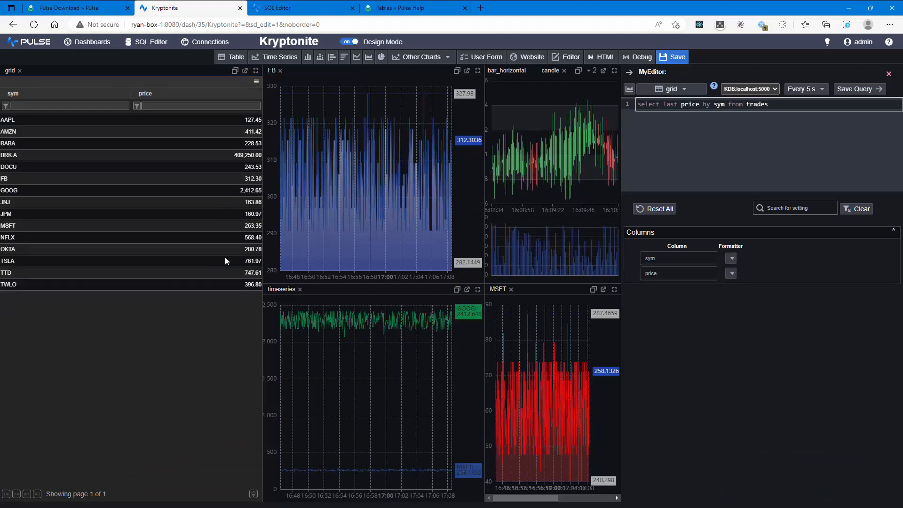
left_click(674, 57)
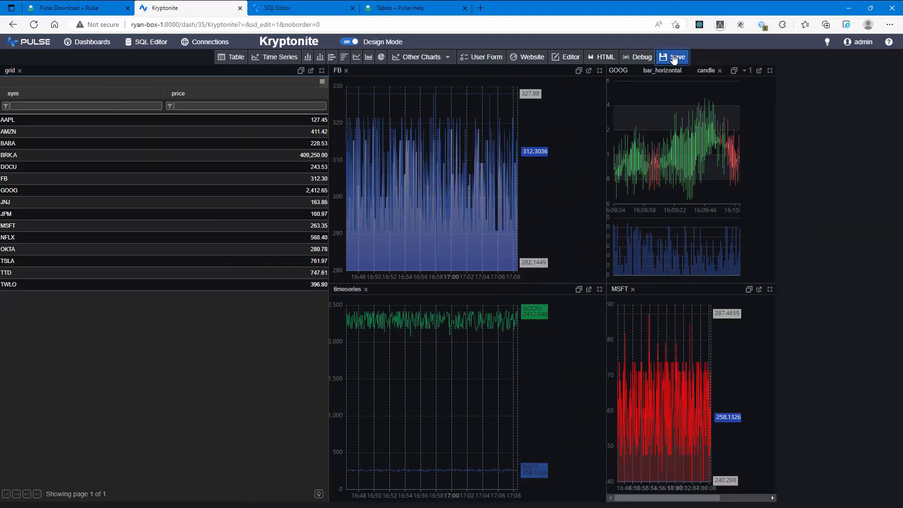
Add last time after last price in the table's query and run it
left_click(128, 179)
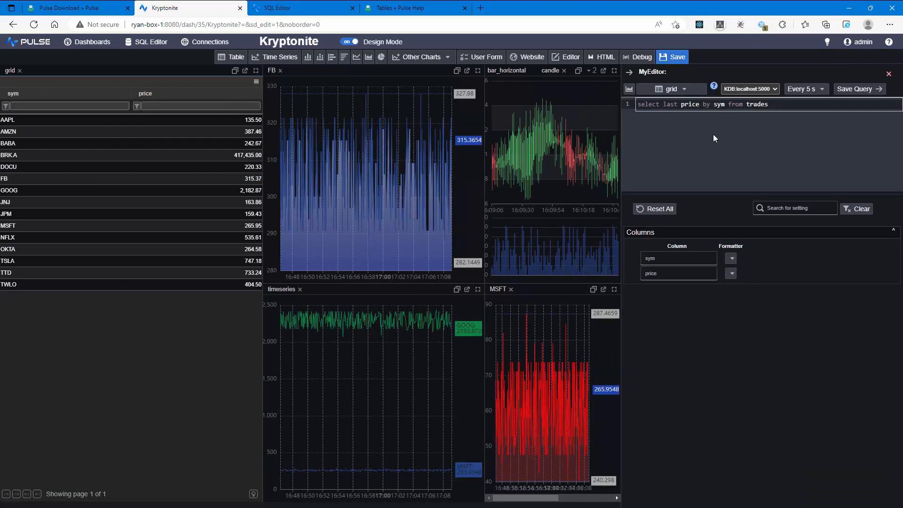
type(",last time")
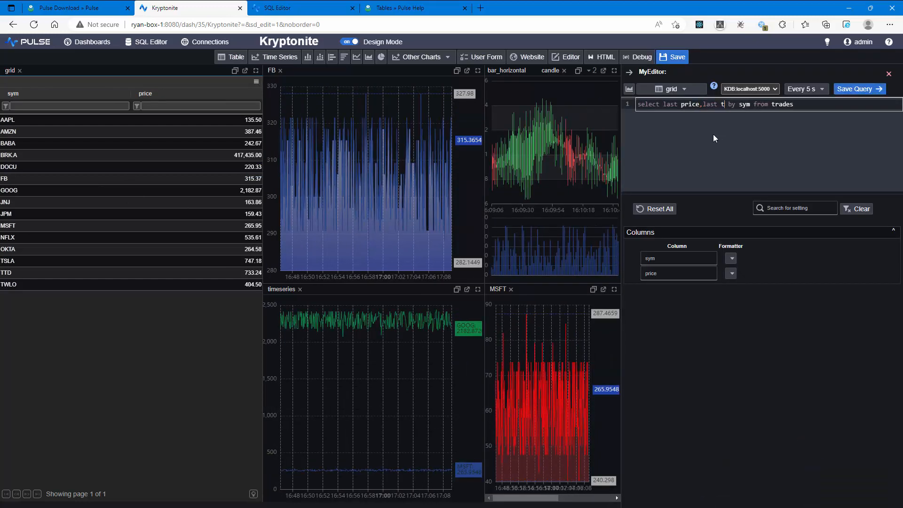
key("ctrl+Return")
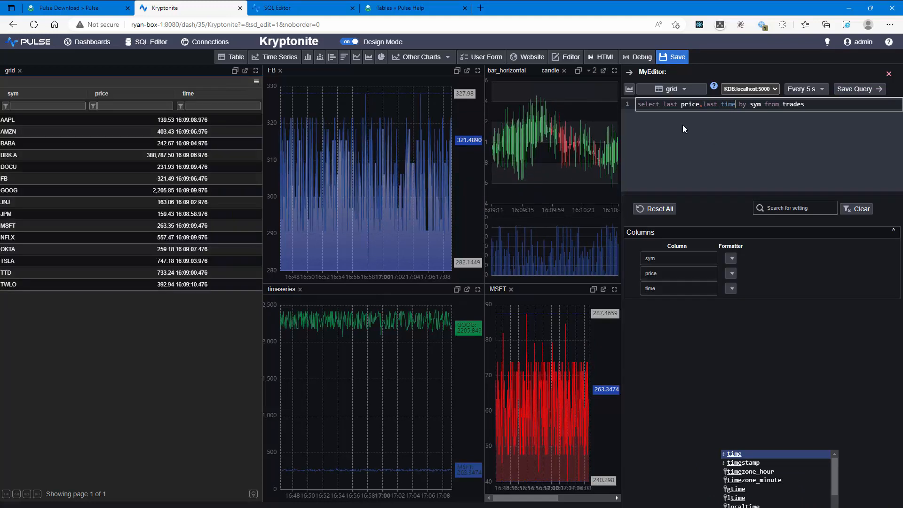
Format the table's sym column as tags
right_click(34, 128)
mouse_move(70, 197)
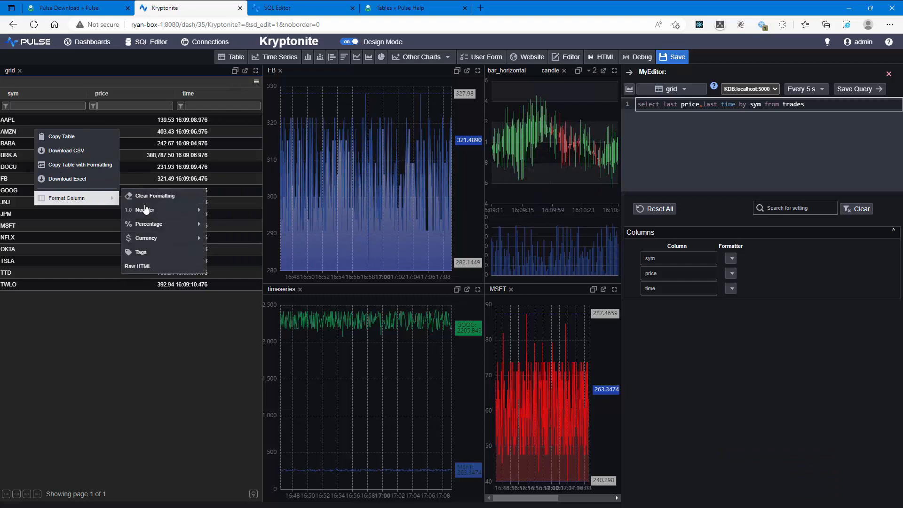
left_click(141, 252)
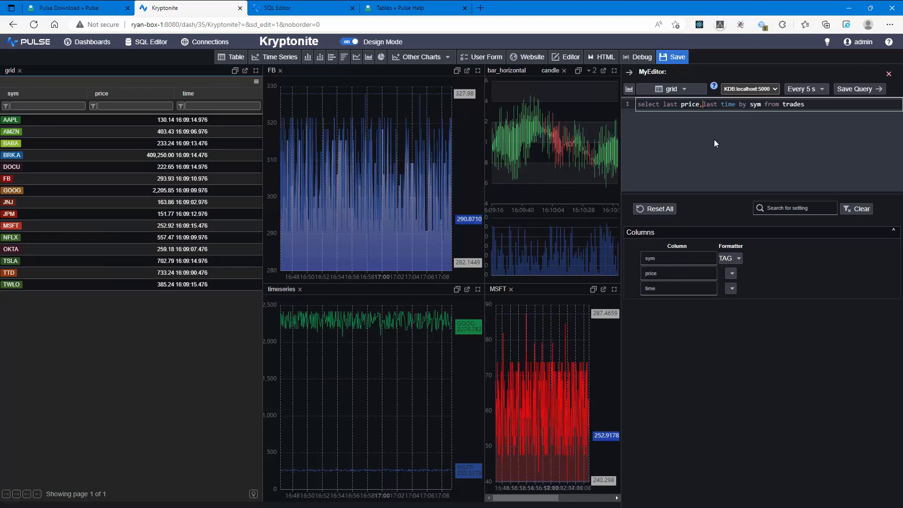
Add d:last[price]-last prev price between last price and last time in the table's query and run it
type("last[price]-last")
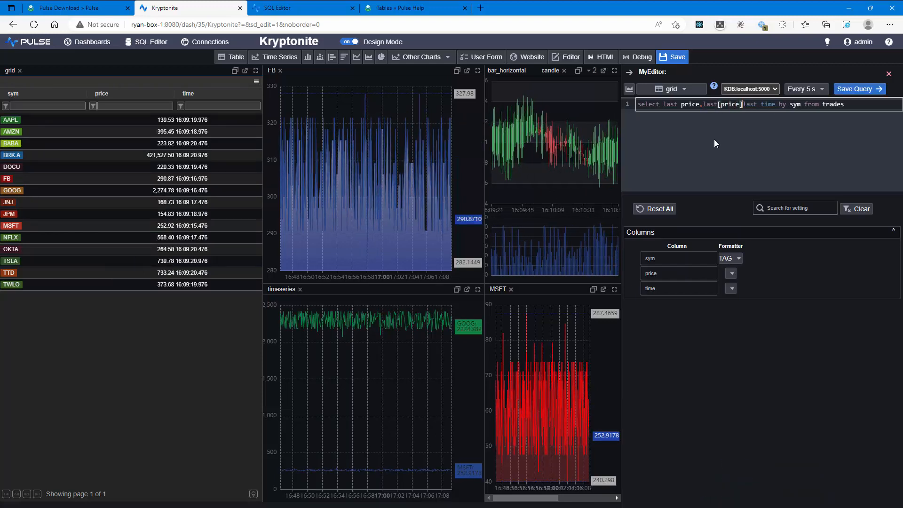
type(" prev price,")
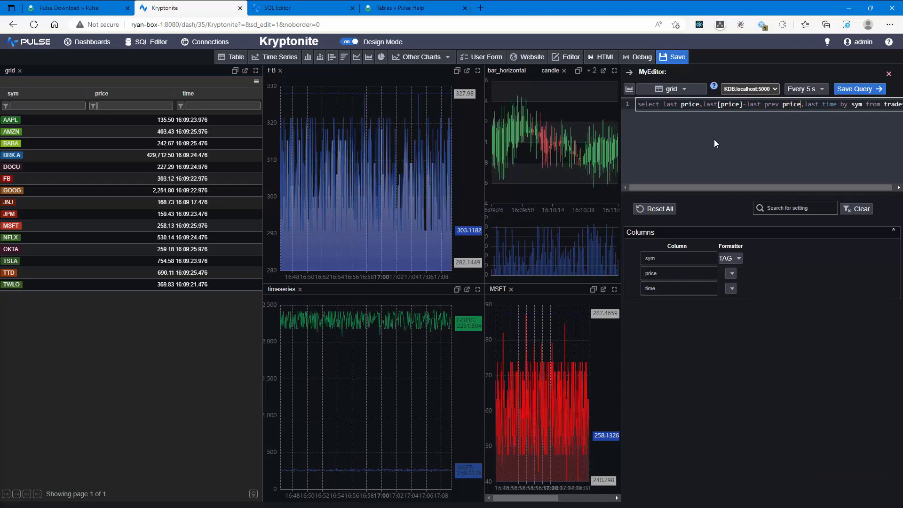
key("Left")
key("Left")
key("Left")
key("Left")
key("Left")
key("Left")
key("Left")
key("Left")
key("Left")
key("Left")
key("Left")
key("Left")
key("Left")
key("Left")
key("Left")
key("Left")
key("Left")
key("Left")
key("Left")
key("Left")
type("d:")
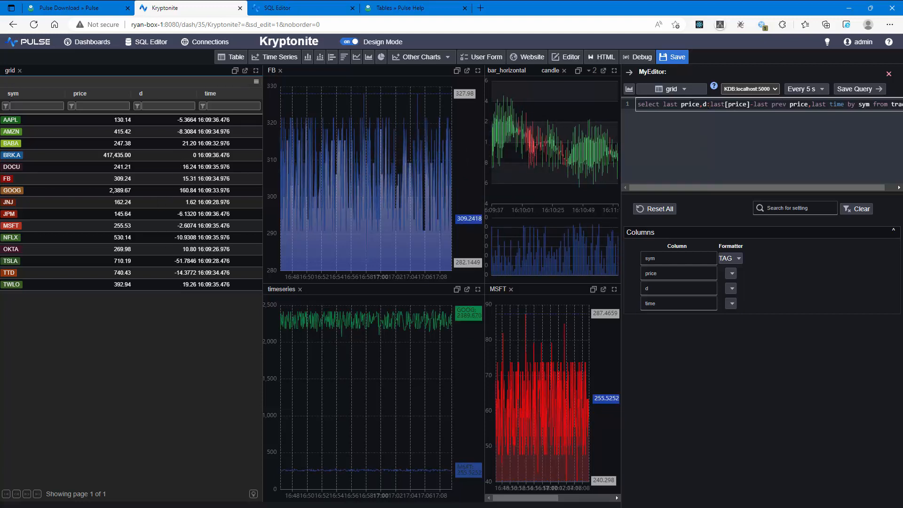
Break the table's query so that by sym from trades sits on its own line
key("End")
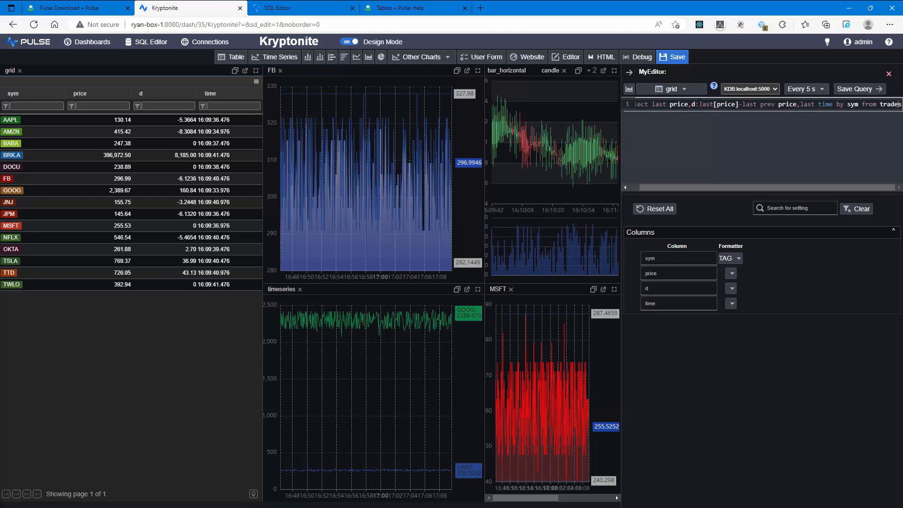
key("Return")
key("Up")
key("Home")
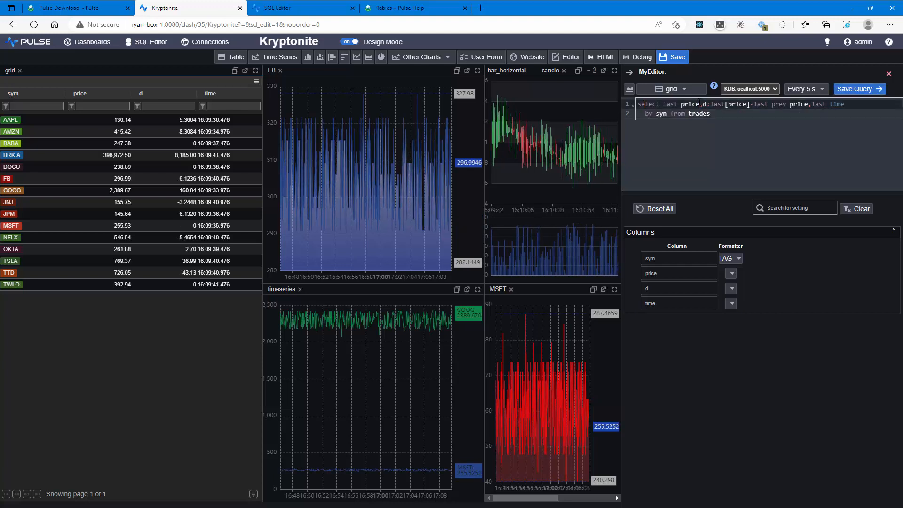
Insert update ?[d>0;`up;?[d<0;`down;`]] from on a new line above the select query and run it
key("Return")
key("Up")
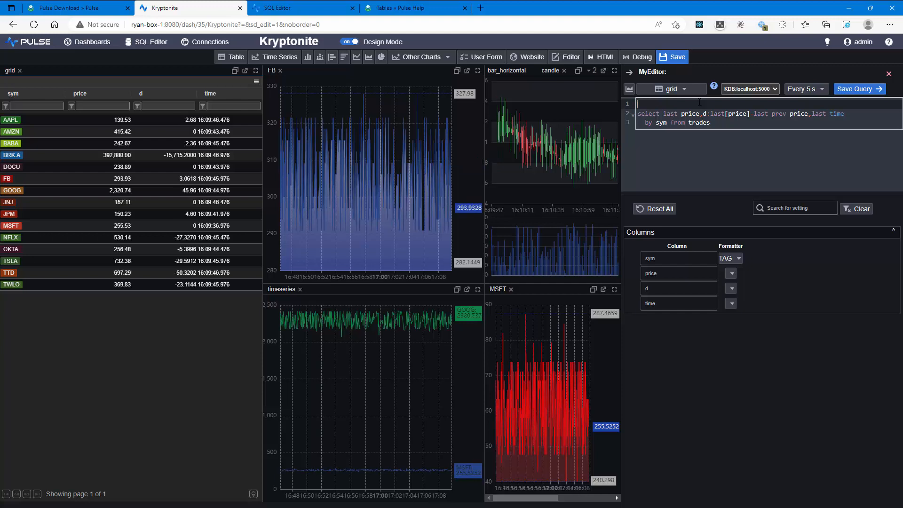
type("update")
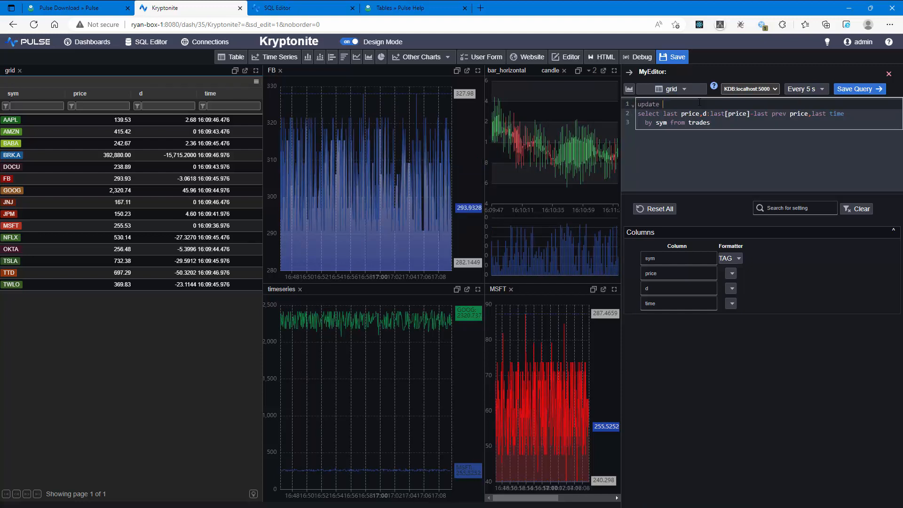
type(" ?[")
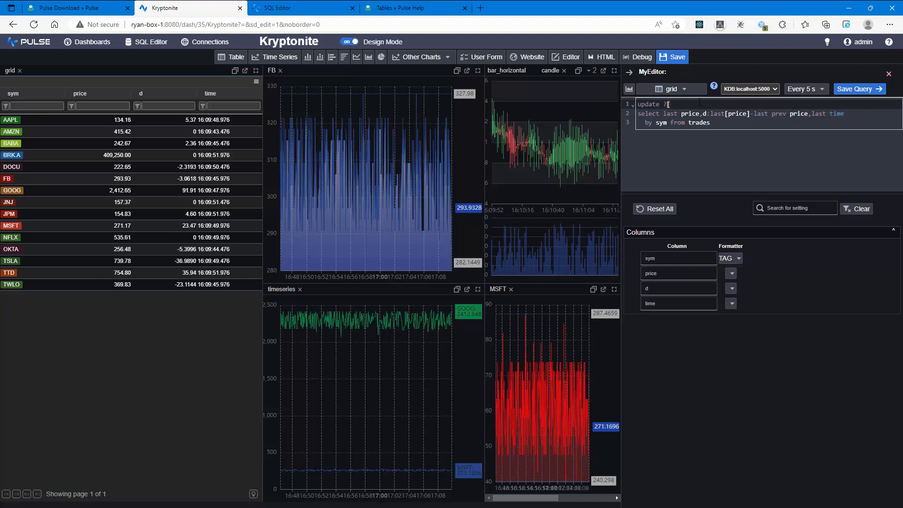
type("d>0;`up;?]")
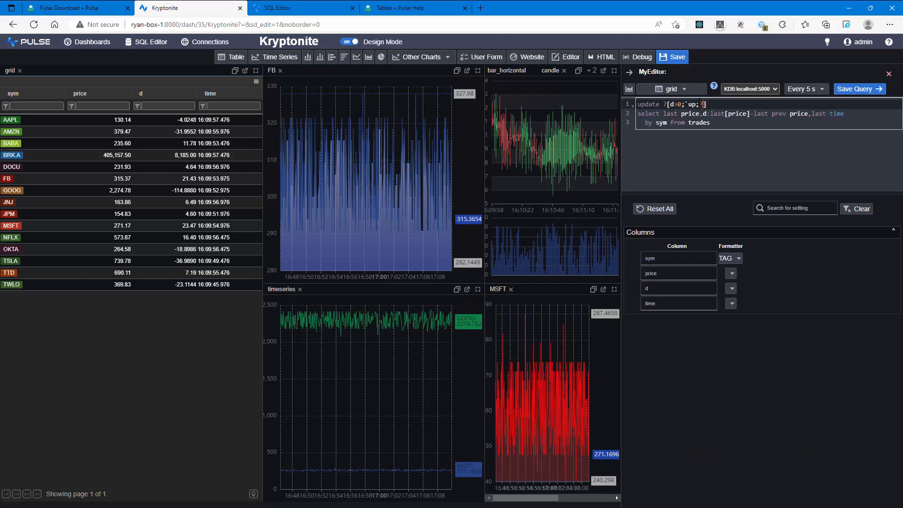
type("0;`down;")
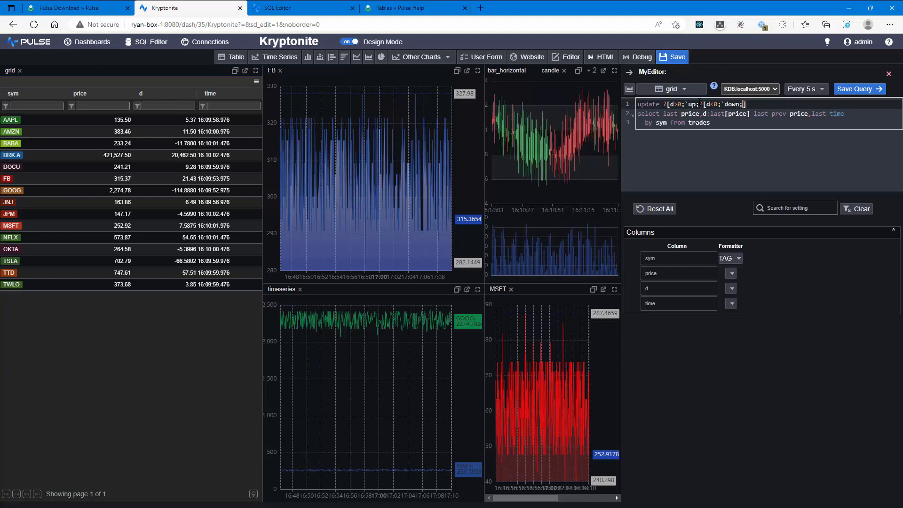
type("`")
left_click(748, 104)
type("from")
key("ctrl+Return")
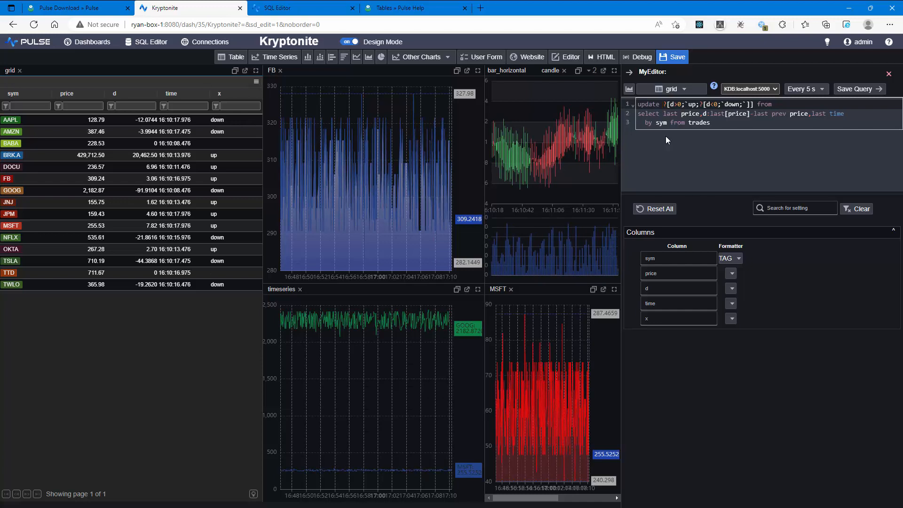
Name the update expression's result column price_SD_BG
type("price")
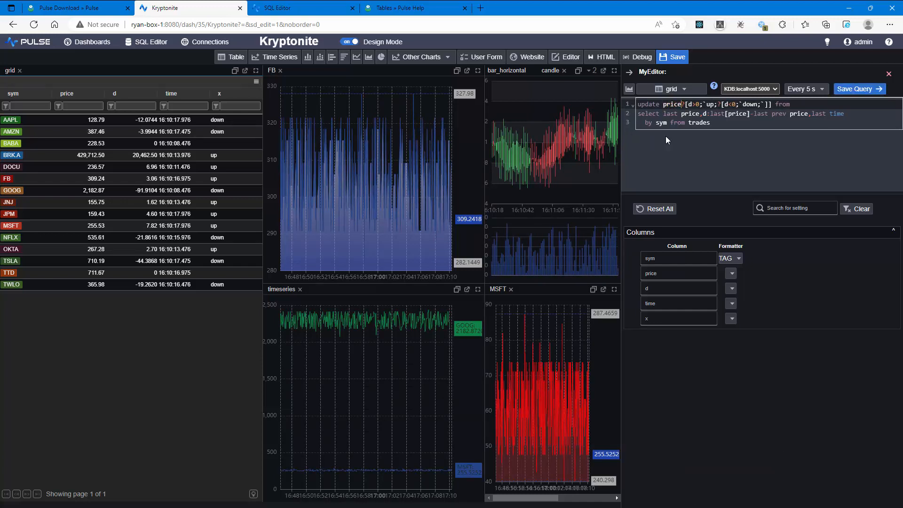
type("_SD_")
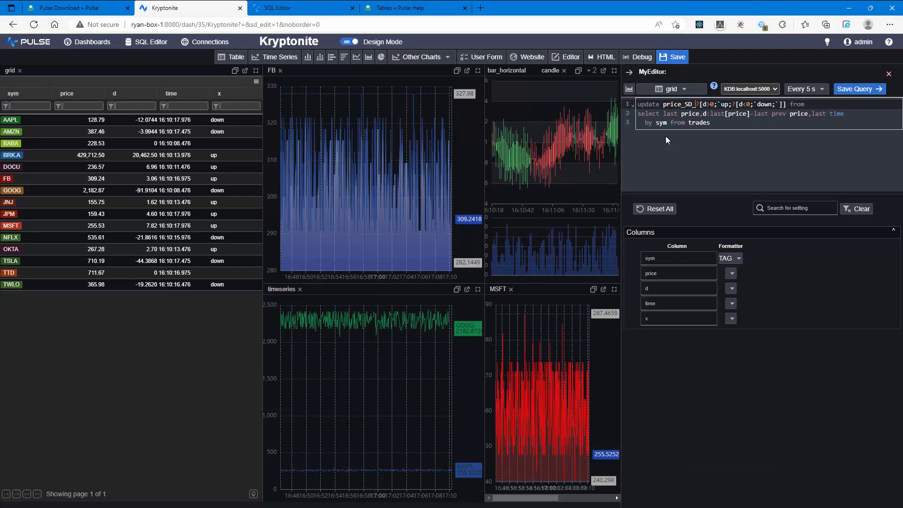
type("BG:")
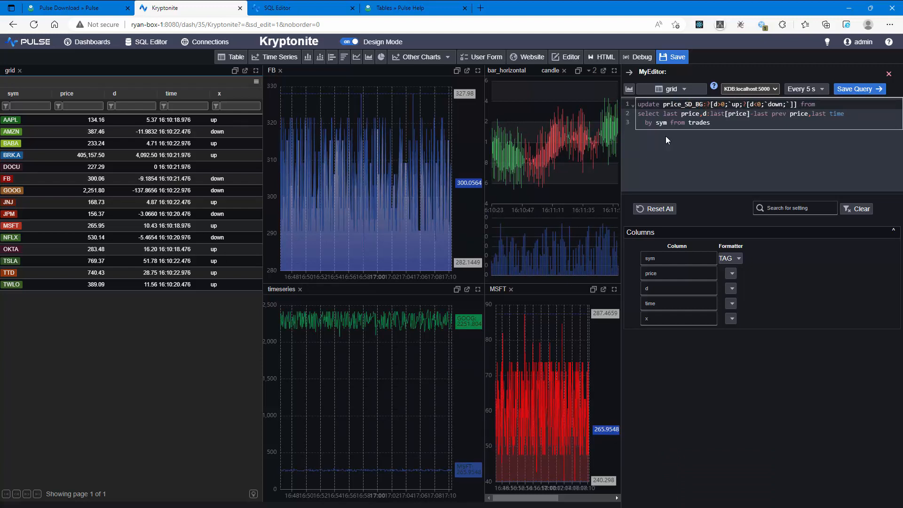
Replace up with green and down with red in the price_SD_BG expression and run the query
key("Right")
key("Right")
key("Right")
key("Right")
key("shift+Right")
key("shift+Right")
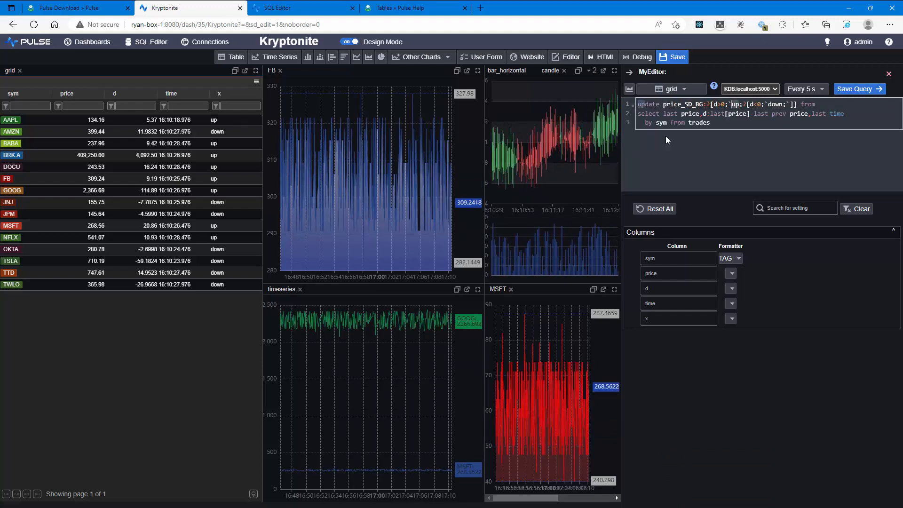
type("green")
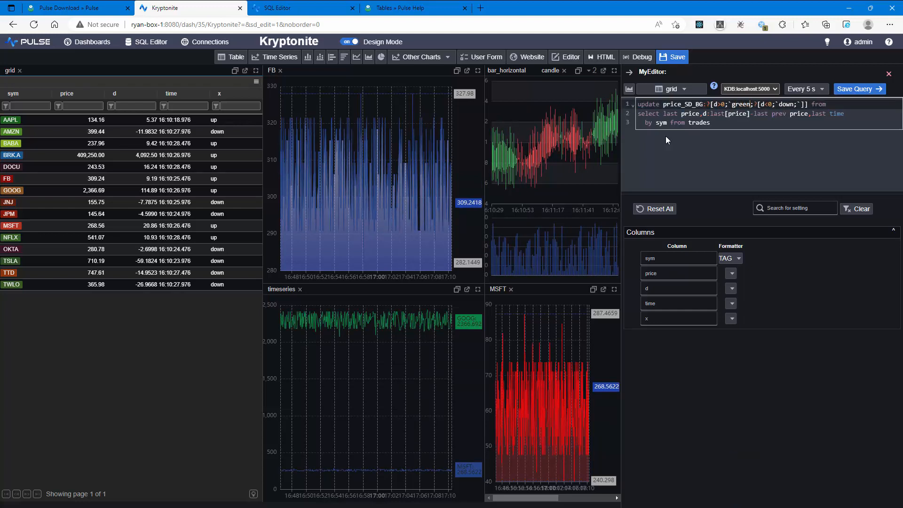
key("Right")
key("Right")
key("Right")
key("Right")
key("Right")
key("Right")
key("Right")
key("shift+Right")
key("shift+Right")
key("shift+Right")
key("shift+Right")
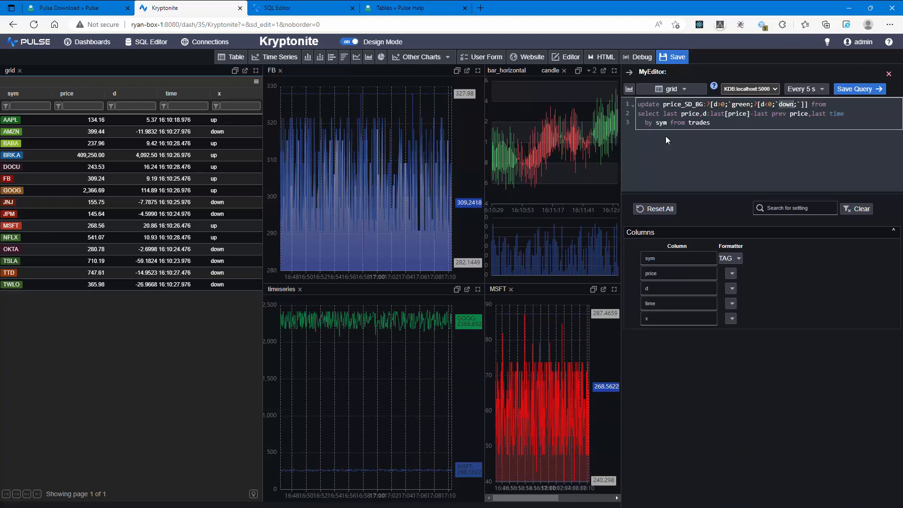
type("red")
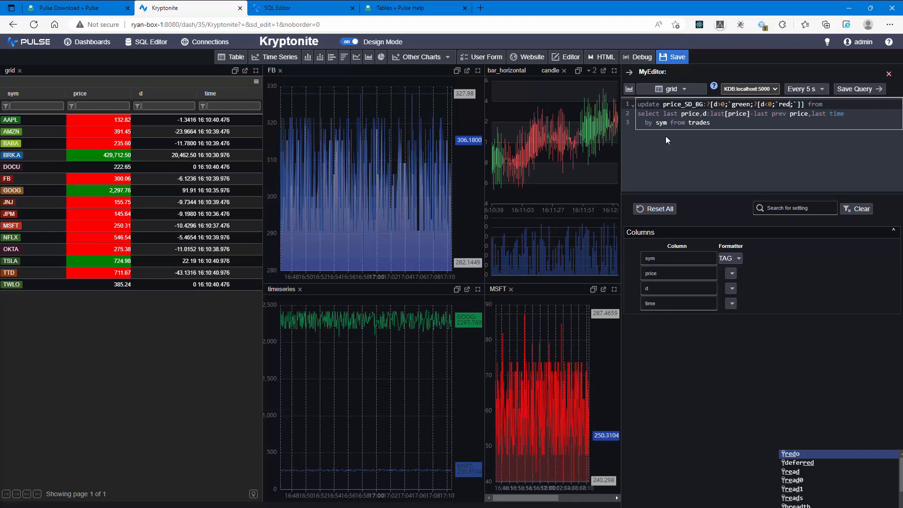
Duplicate the price_SD_BG expression onto a second line of the update clause, separated by a comma
key("Home")
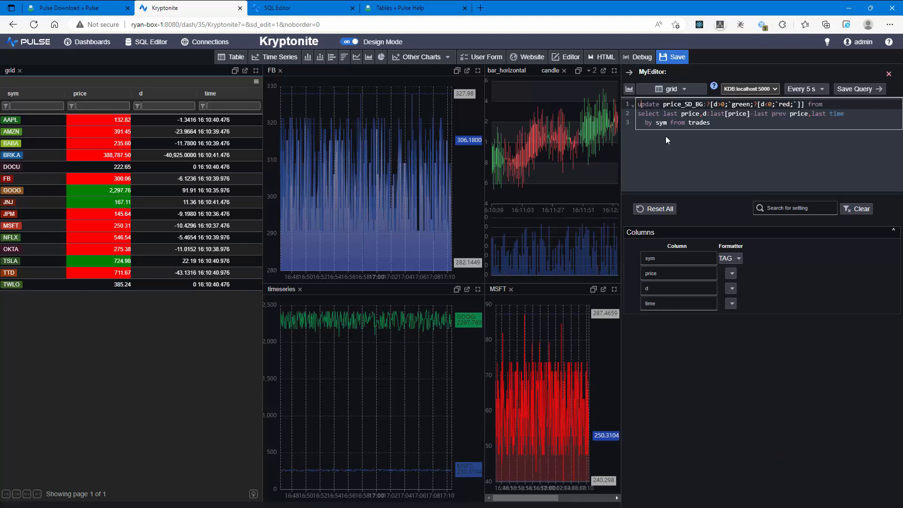
key("Right")
key("Right")
key("shift+End")
key("shift+Left")
key("shift+Left")
key("shift+Left")
key("shift+Left")
key("shift+Left")
key("ctrl+c")
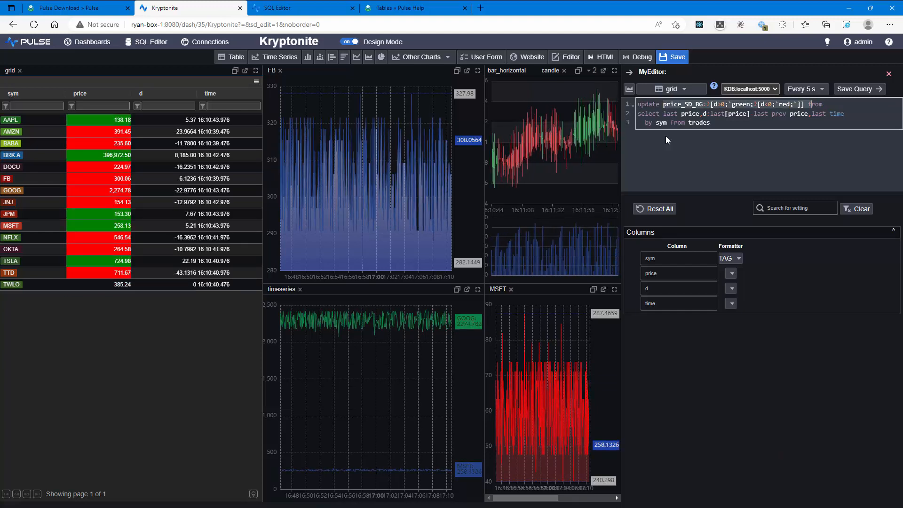
key("Right")
type(",")
key("Return")
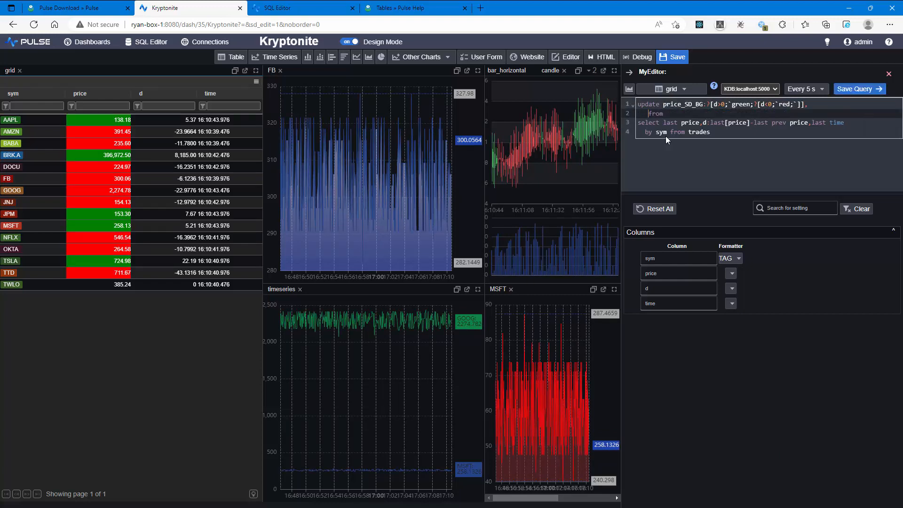
key("ctrl+v")
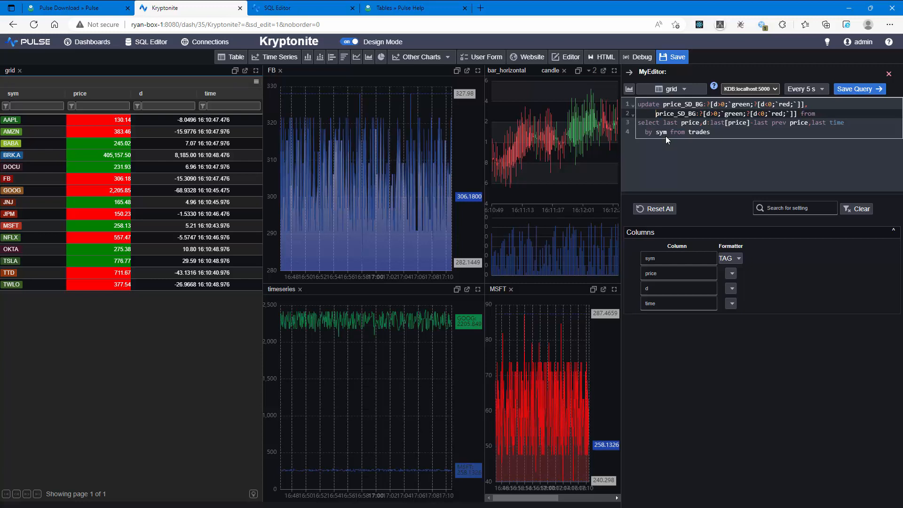
Rename the duplicated expression's column to dir_SD_HTML
key("shift+Right")
key("shift+Right")
key("shift+Right")
key("shift+Right")
key("shift+Right")
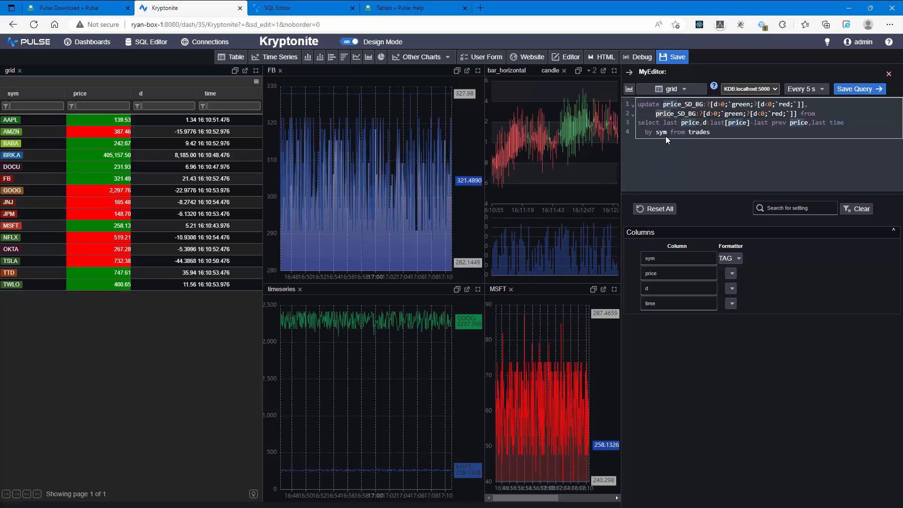
type("dir")
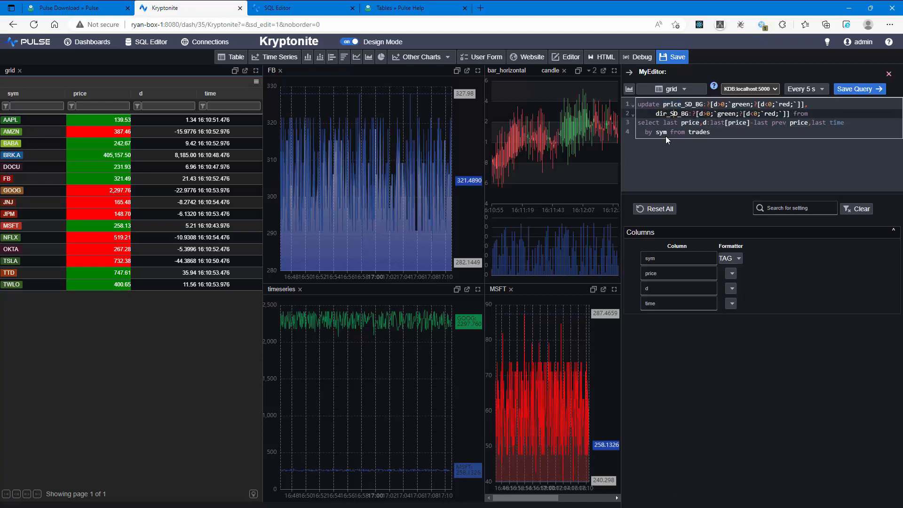
key("shift+Right")
key("shift+Right")
type("HTML")
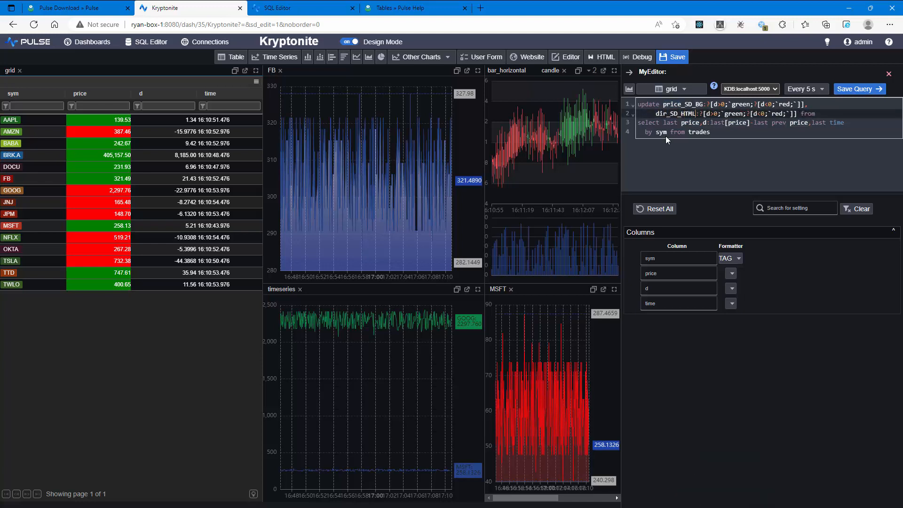
In the dir_SD_HTML expression, replace `green with `$"up", clear the red value and run the query
key("Right")
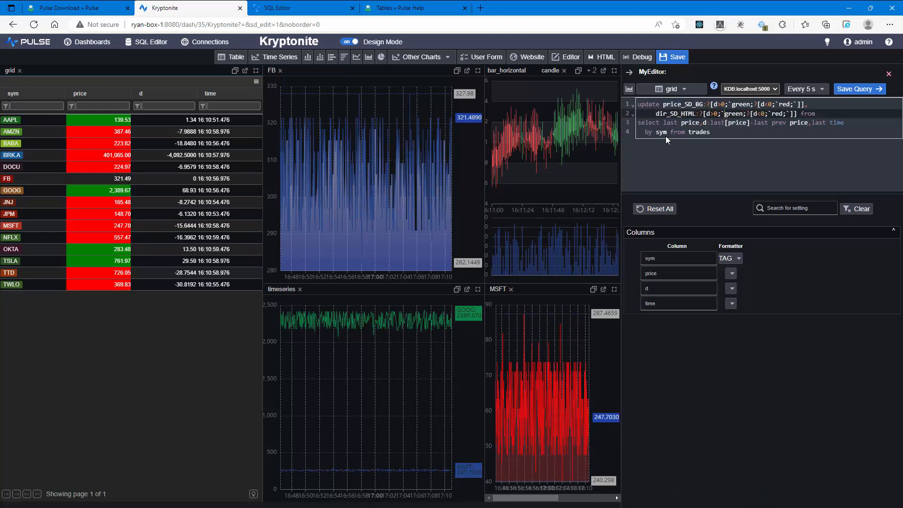
key("ctrl+shift+Right")
type("$\"")
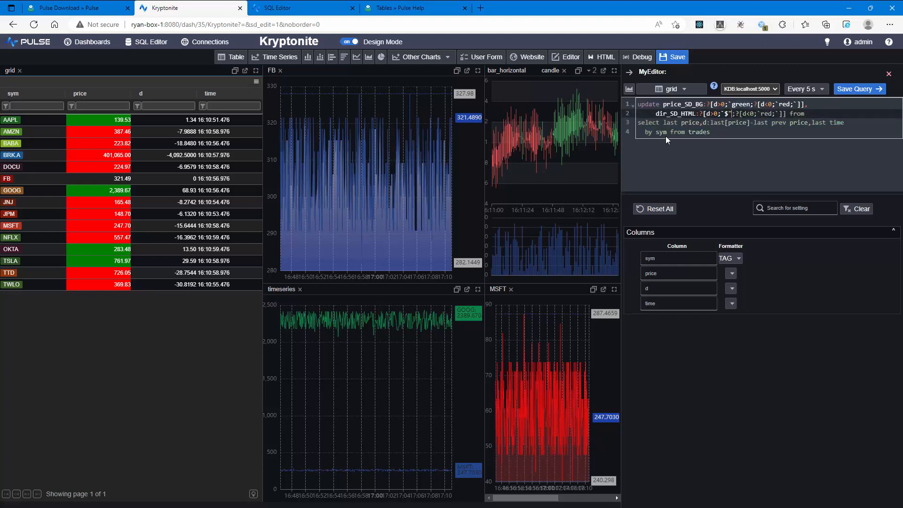
type("up\"")
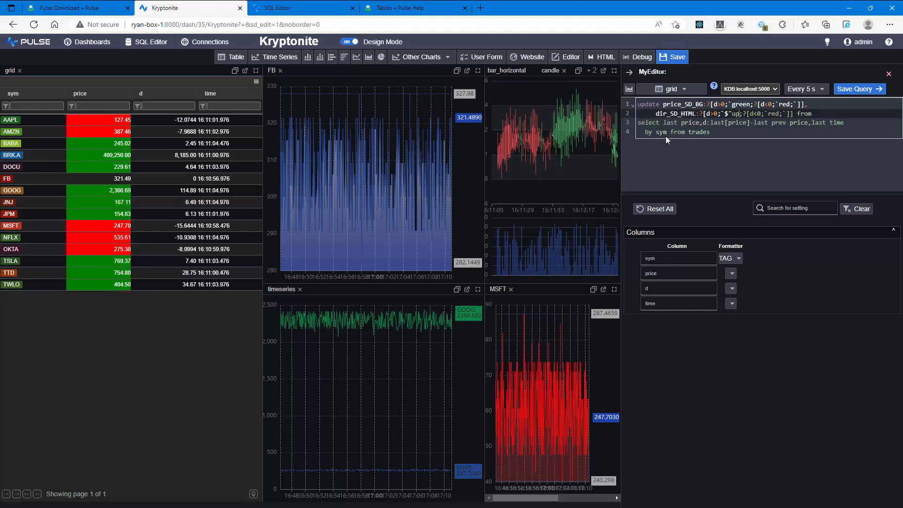
key("Right")
key("Right")
key("Right")
key("Right")
key("Right")
key("Right")
key("Right")
key("ctrl+shift+Right")
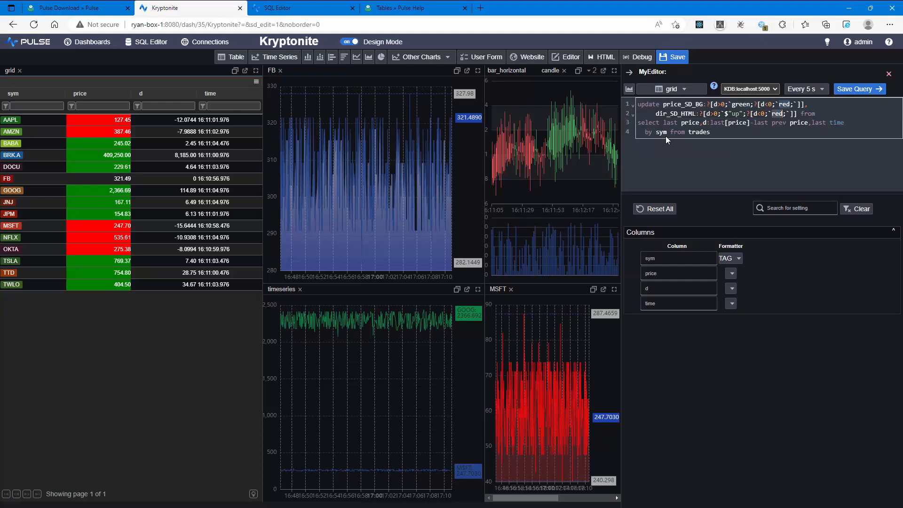
key("BackSpace")
key("ctrl+s")
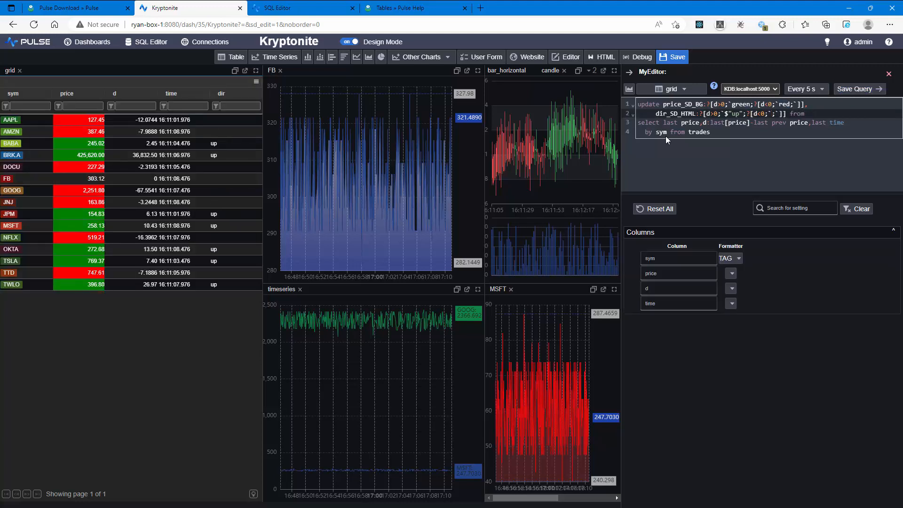
key("ctrl+Left")
key("ctrl+Left")
key("ctrl+Left")
key("ctrl+Left")
key("ctrl+Left")
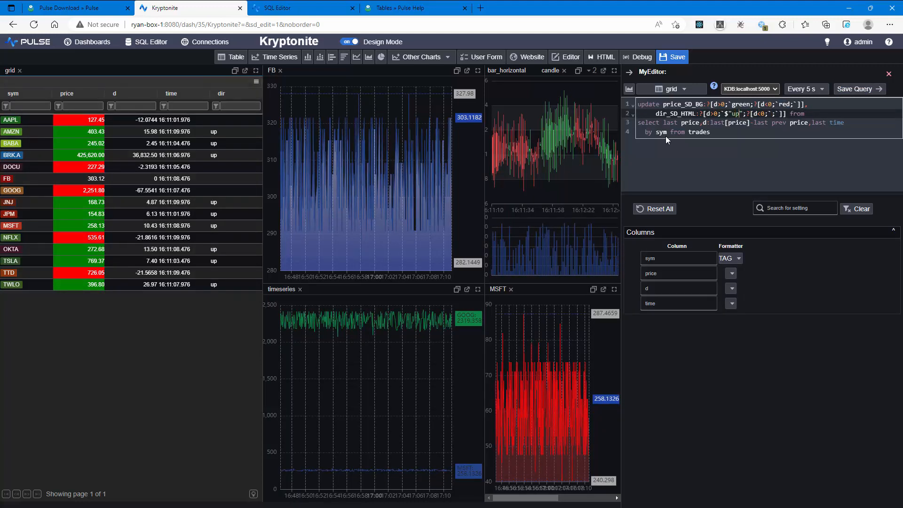
key("ctrl+shift+Left")
type("<img s")
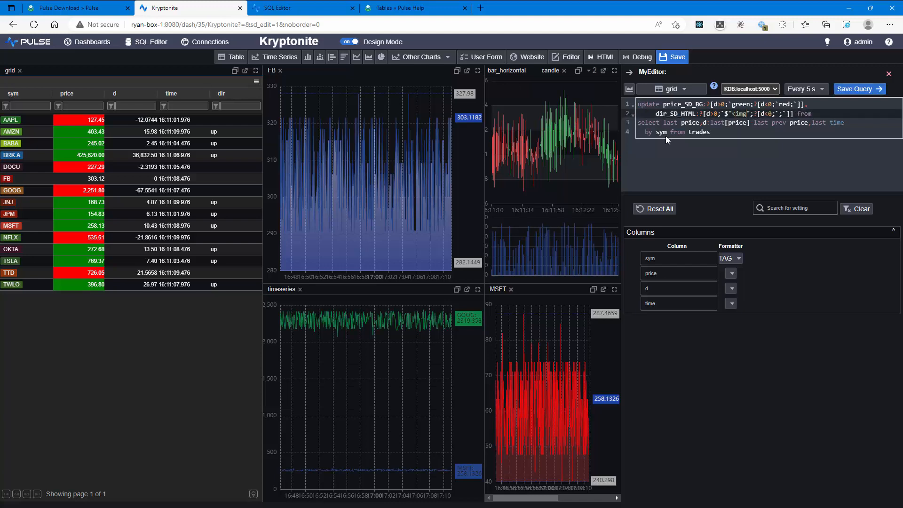
type("rc='ht")
type("tp://timestor")
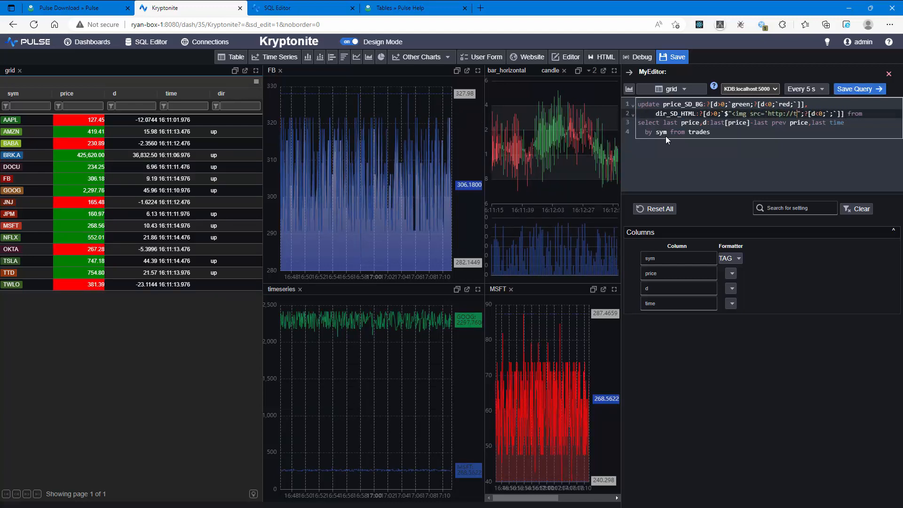
type("ed.com/a/")
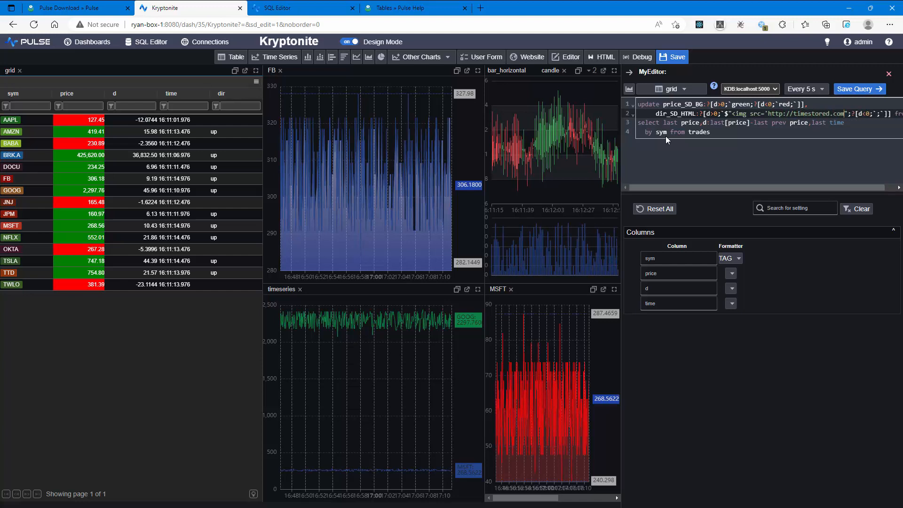
type("up.png' />")
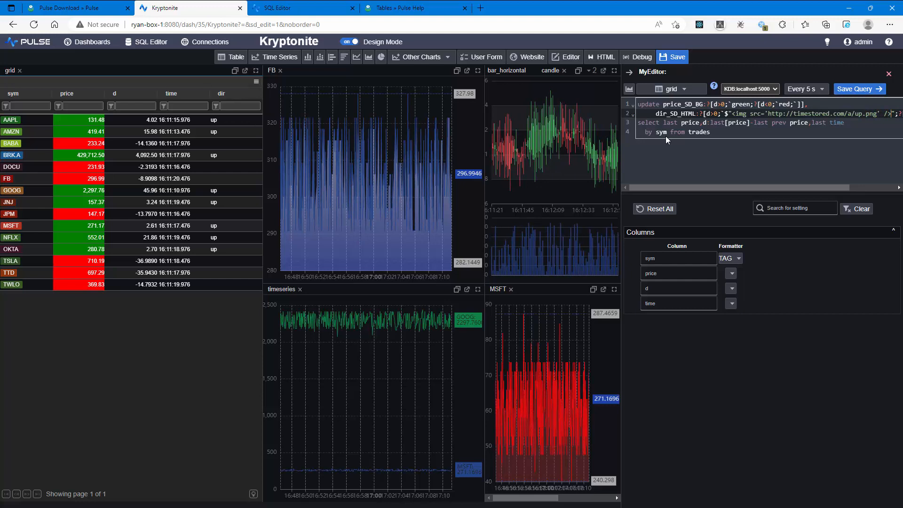
Review the full dir_SD_HTML expression and run the edited grid query
key("End")
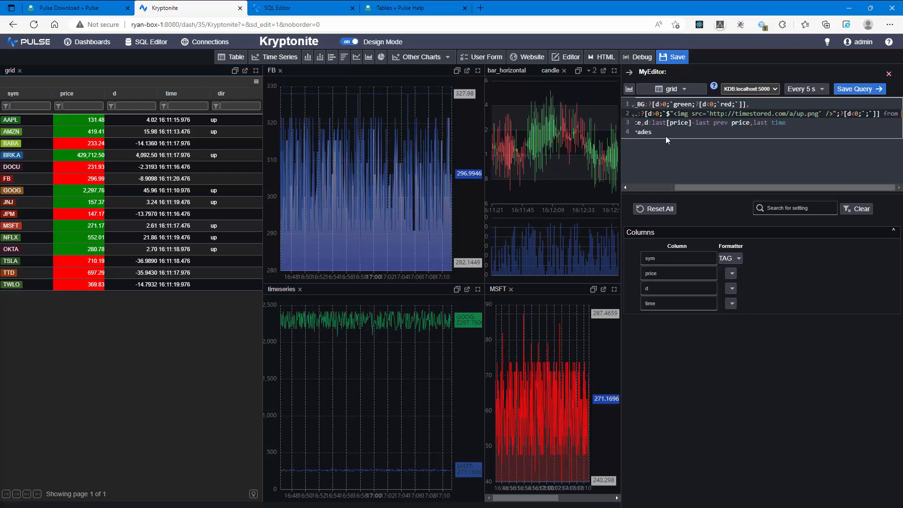
key("Home")
key("ctrl+s")
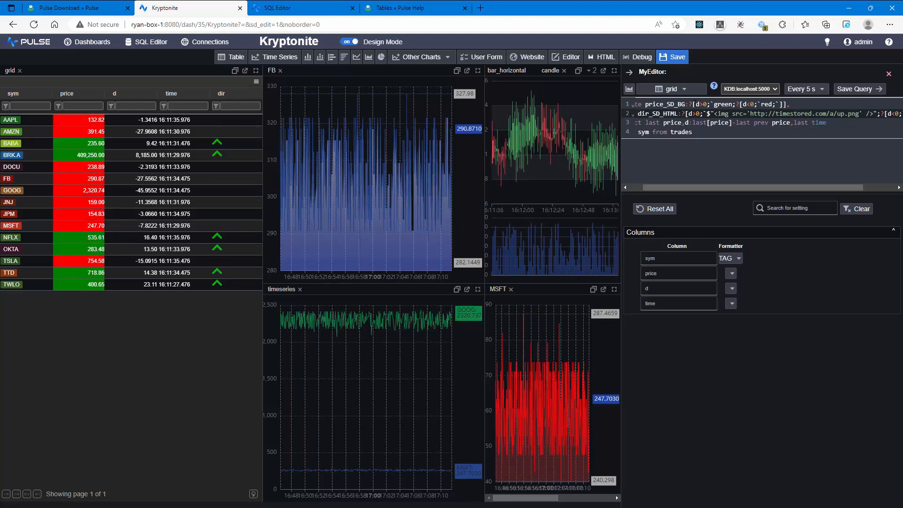
Add a first line reading delete d from above the update clause in the grid query and save the dashboard
left_click(695, 104)
key("Home")
key("Return")
key("Up")
type("dele")
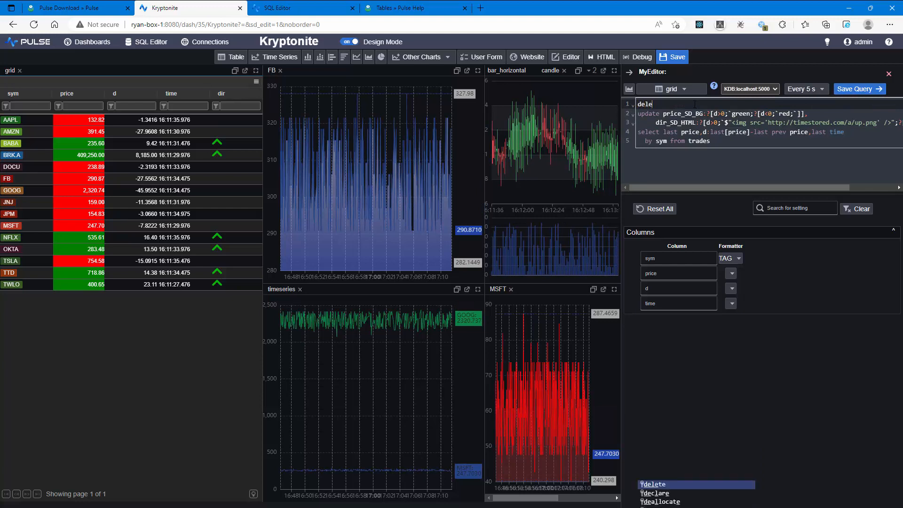
type("te d from")
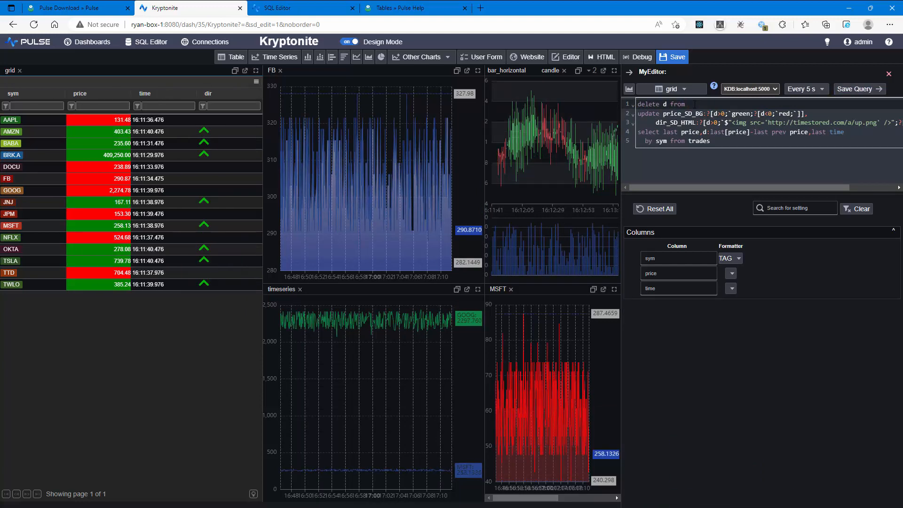
left_click(679, 60)
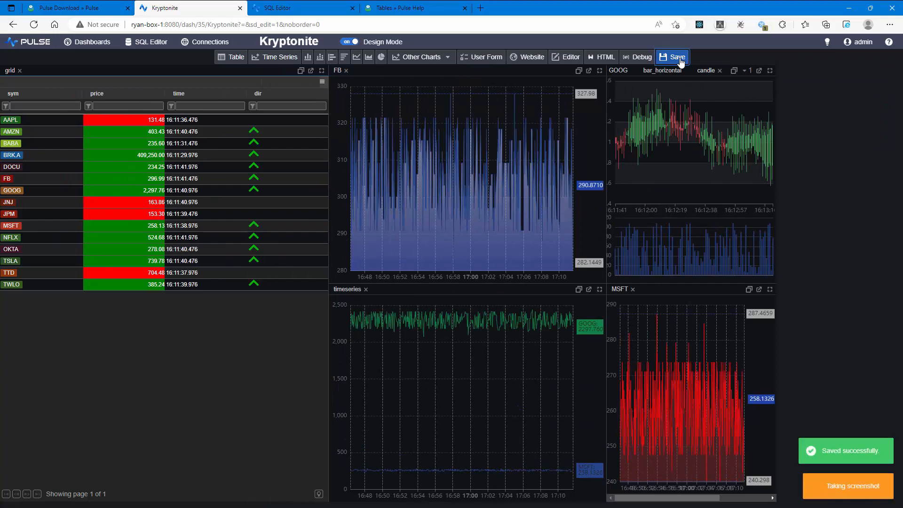
Rename the Kryptonite dashboard to My Charts and save it
left_click(300, 41)
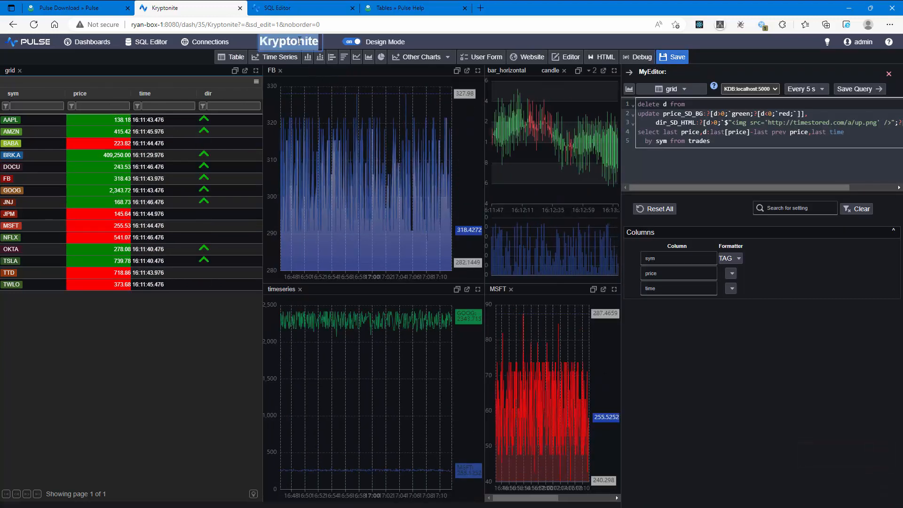
type("My Charts")
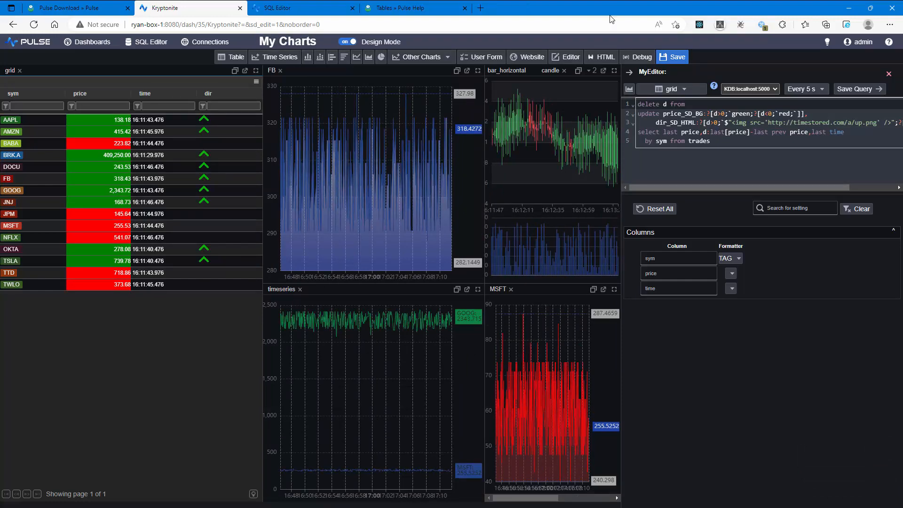
left_click(672, 57)
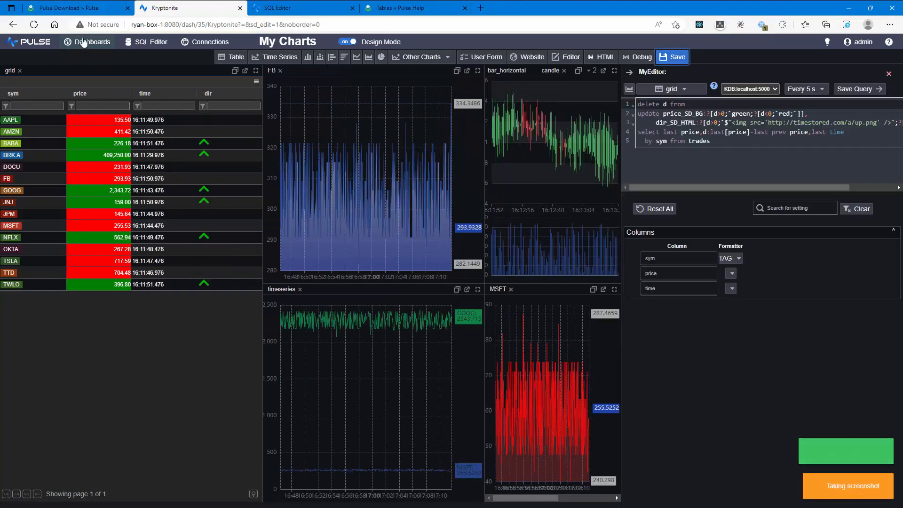
Reopen the My Charts dashboard from the dashboard list and show the FB chart's query and settings
left_click(83, 43)
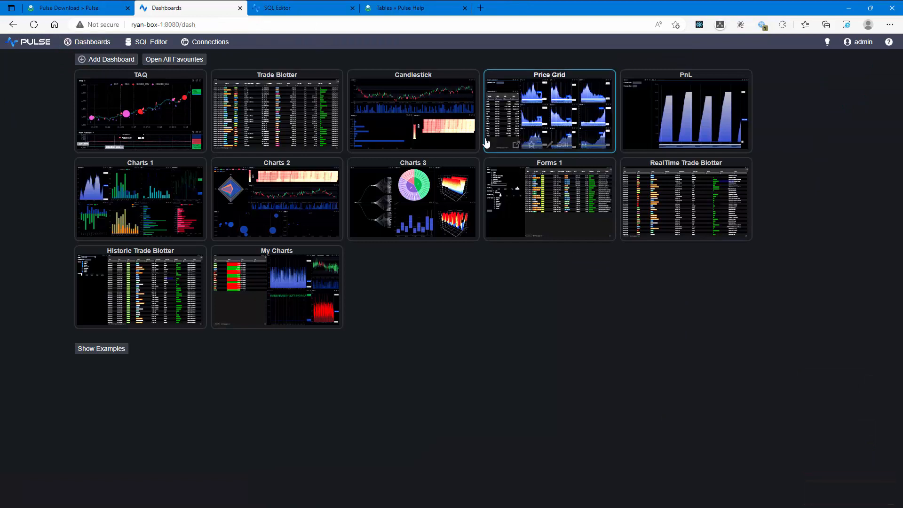
mouse_move(304, 278)
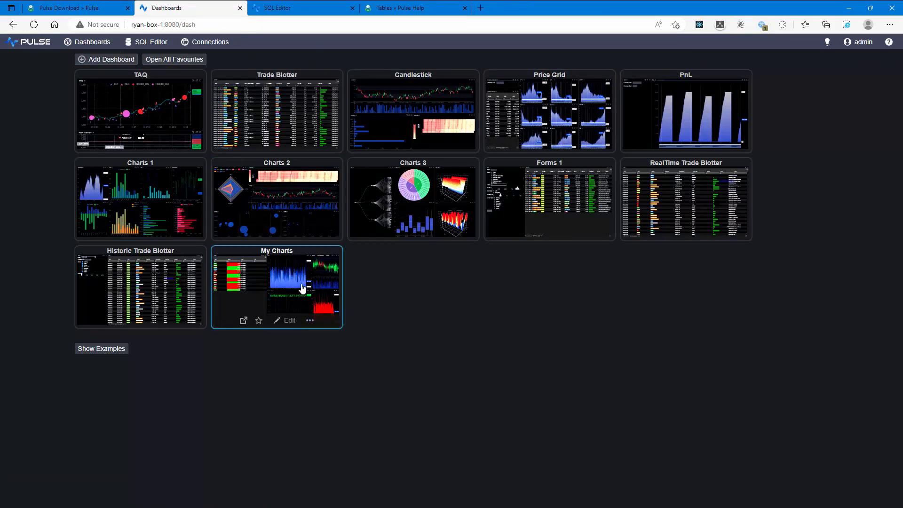
left_click(273, 292)
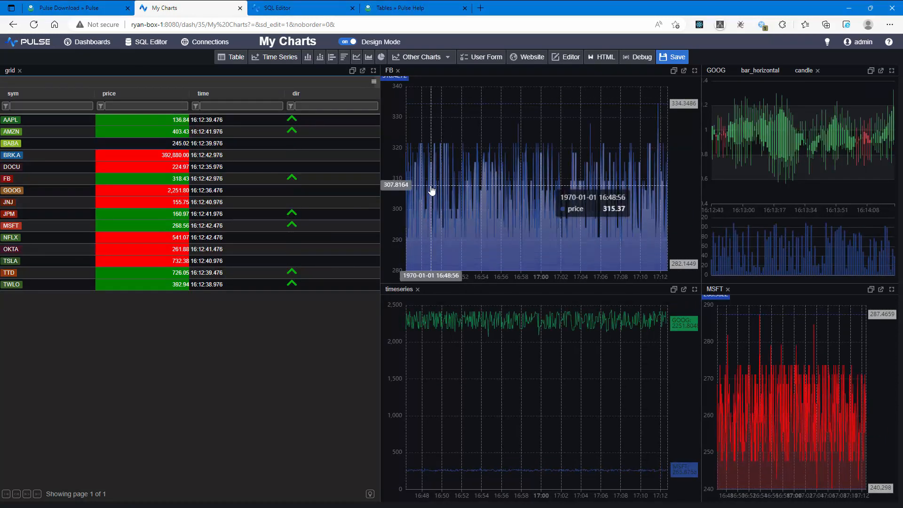
left_click(447, 169)
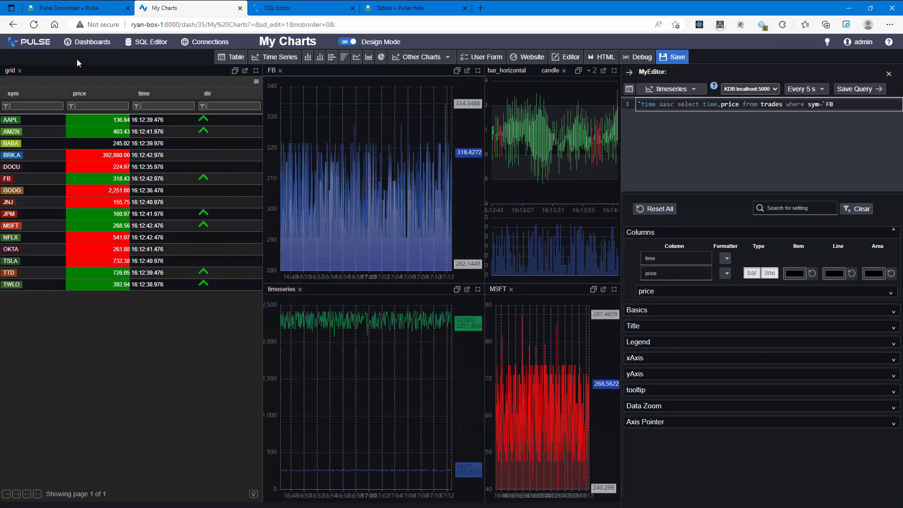
Open the version history of the My Charts dashboard and view version 3, returning to the history list
left_click(103, 46)
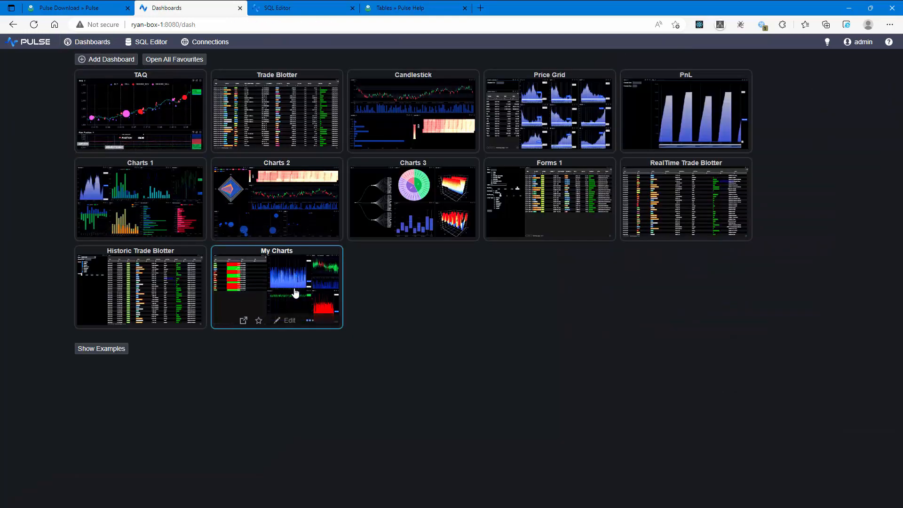
left_click(313, 326)
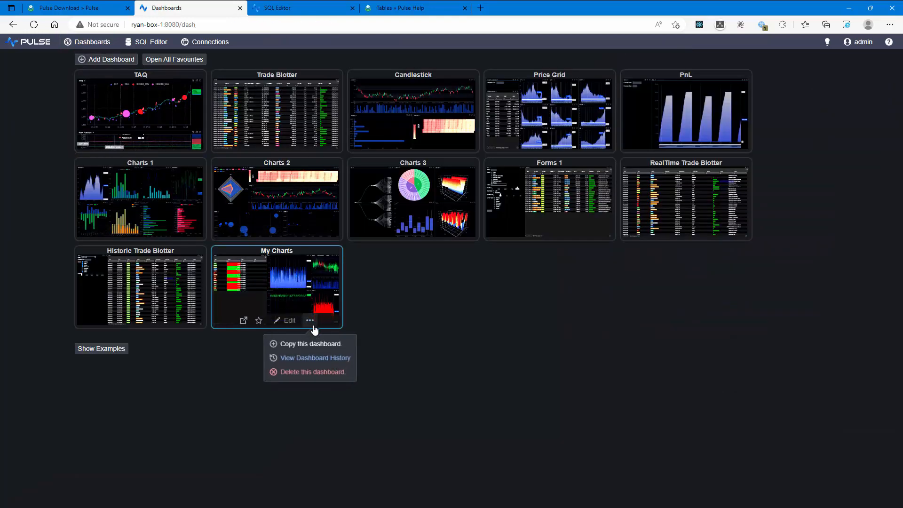
left_click(325, 359)
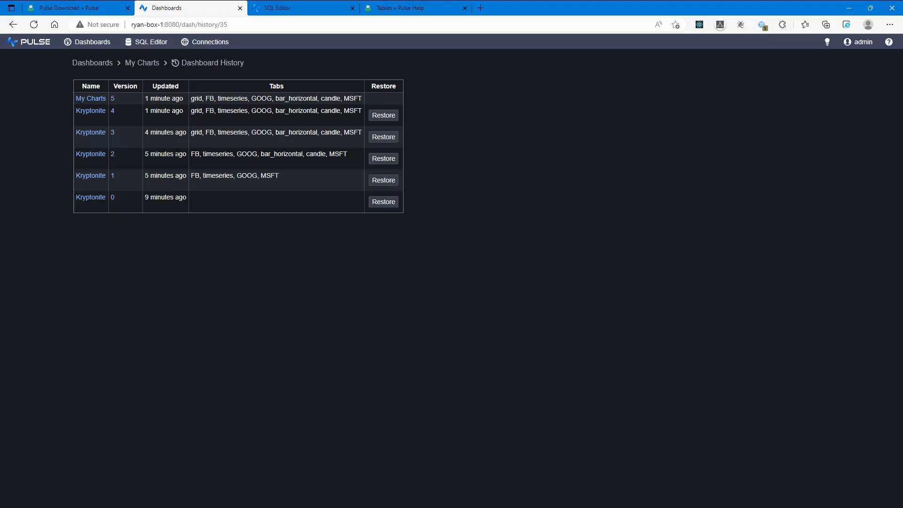
left_click(91, 133)
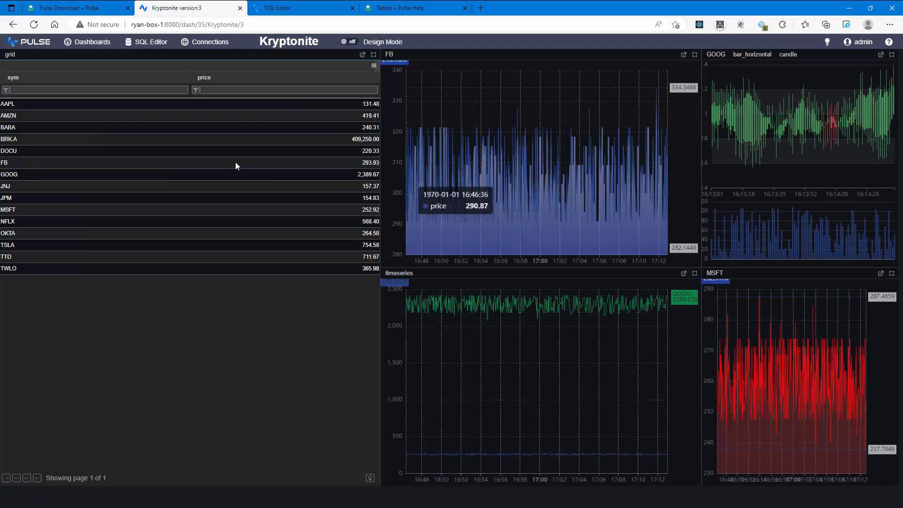
key("alt+Left")
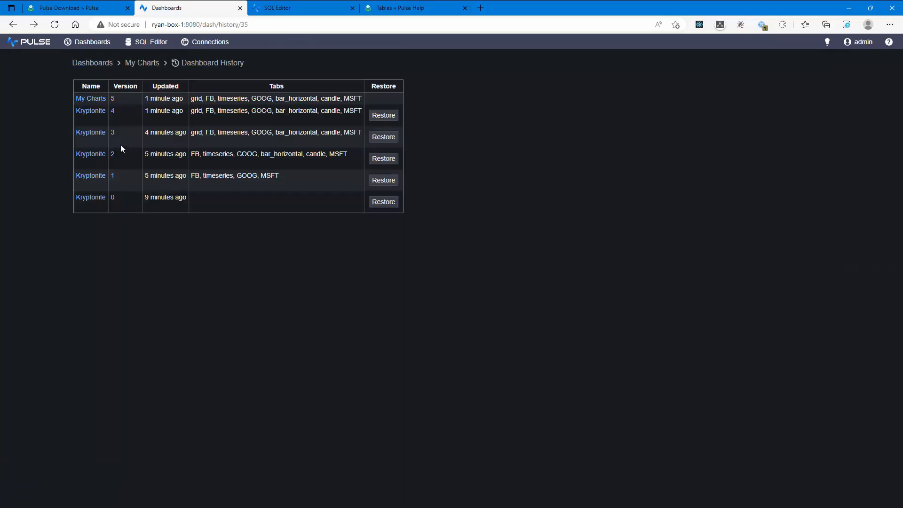
Restore version 3 over the current dashboard and open the restored Kryptonite dashboard from the dashboard list
left_click(383, 138)
left_click(499, 77)
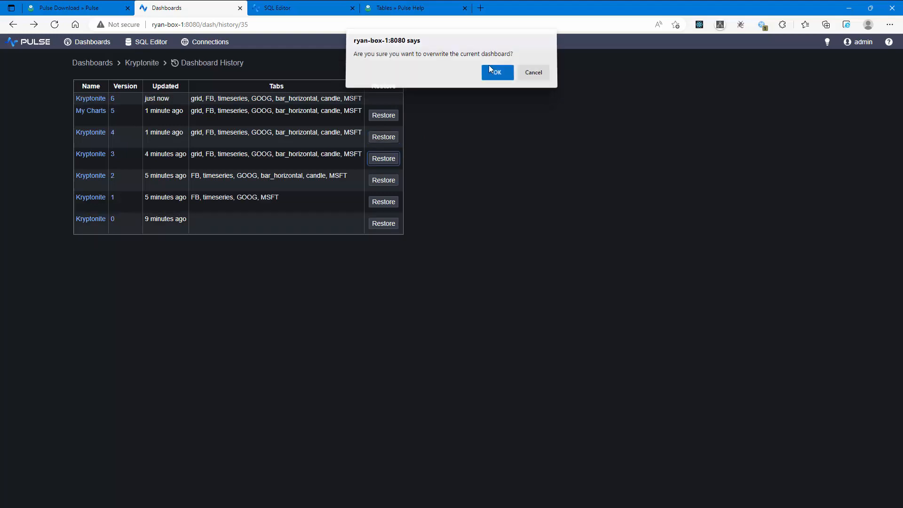
left_click(107, 44)
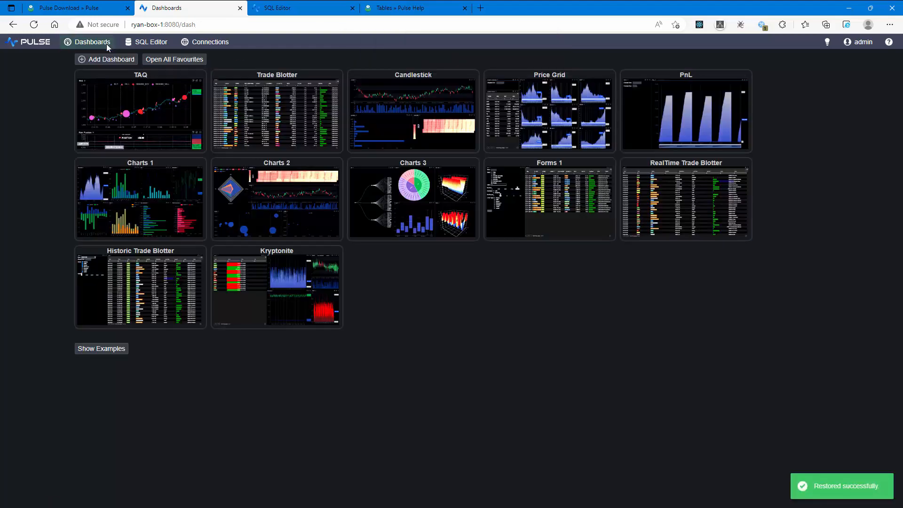
left_click(270, 278)
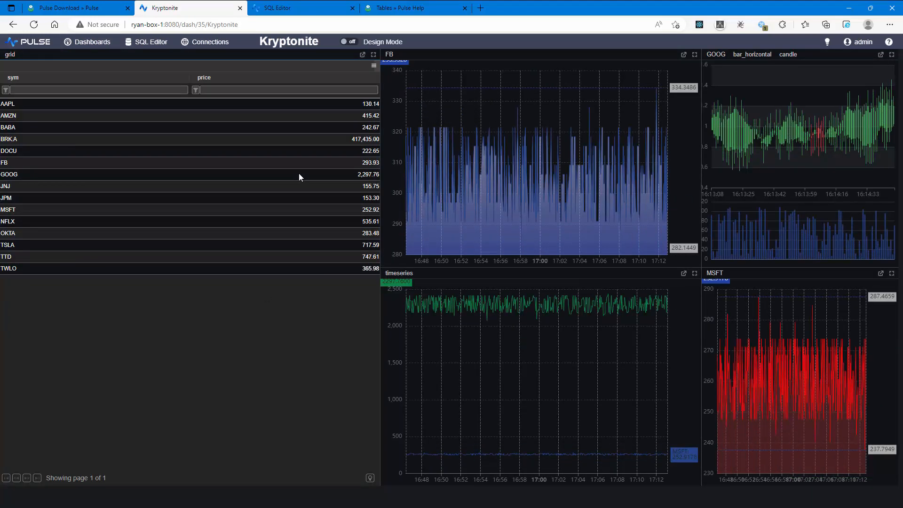
View the TAQ example dashboard and return to the dashboard list
left_click(94, 43)
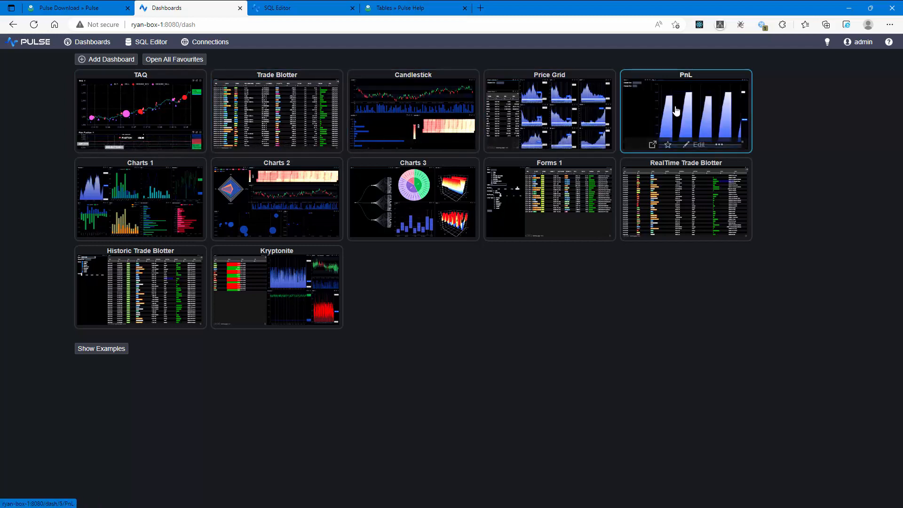
left_click(150, 102)
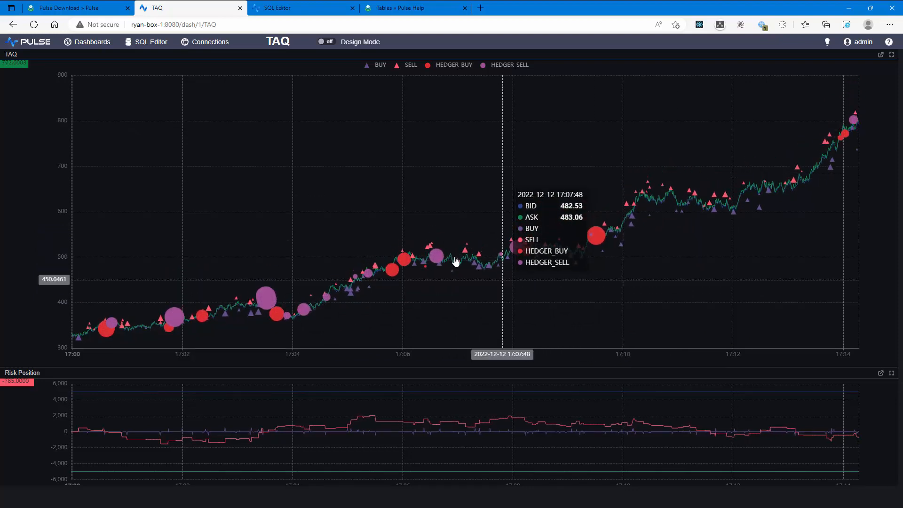
left_click(94, 42)
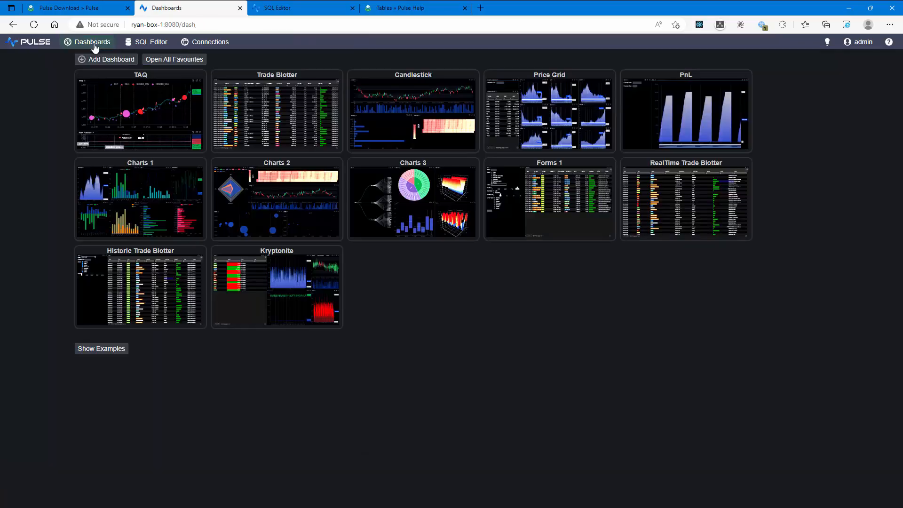